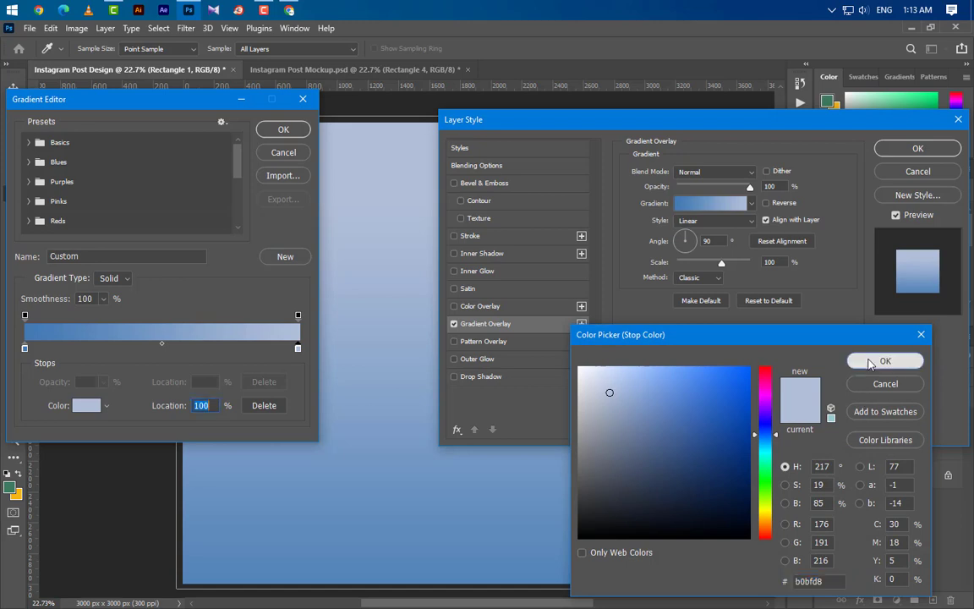
Apply the blue gradient overlay to the background rectangle, using b0bfd8 as its end stop, Linear style and a 90° angle
click(885, 361)
click(284, 130)
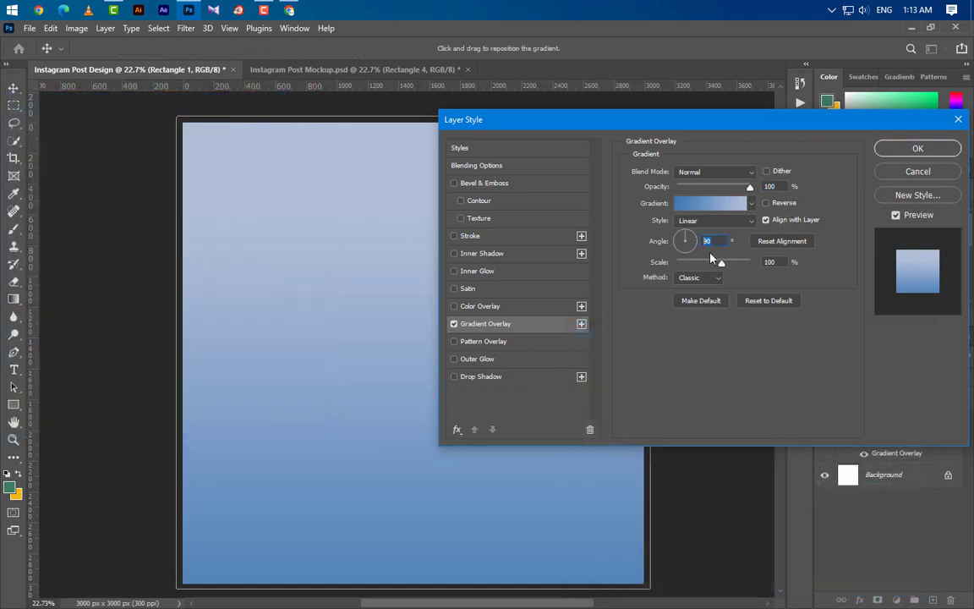
click(917, 148)
click(14, 87)
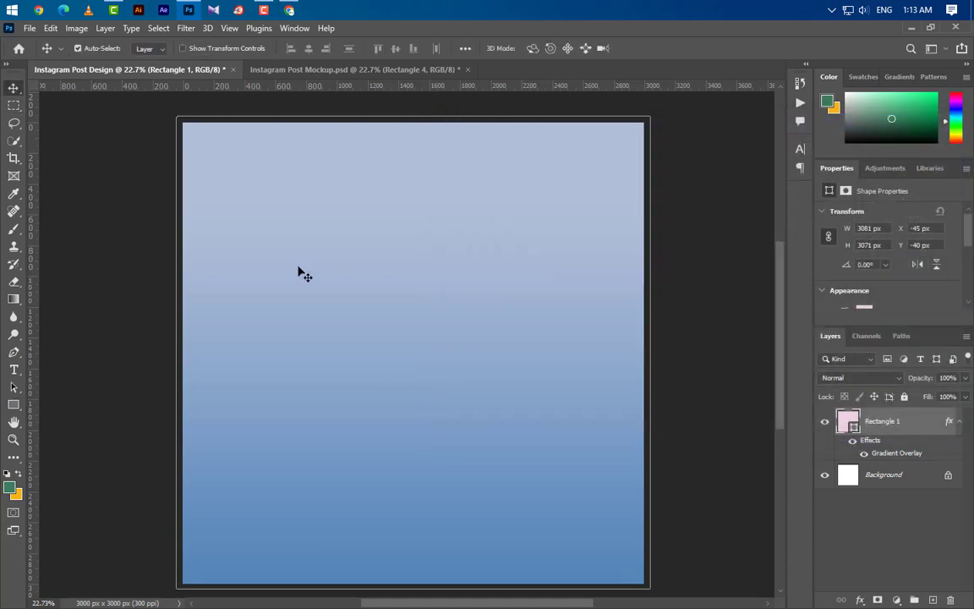
Draw a square shape on a new layer in the middle of the canvas and set its size to 2000 × 2000 px
click(932, 600)
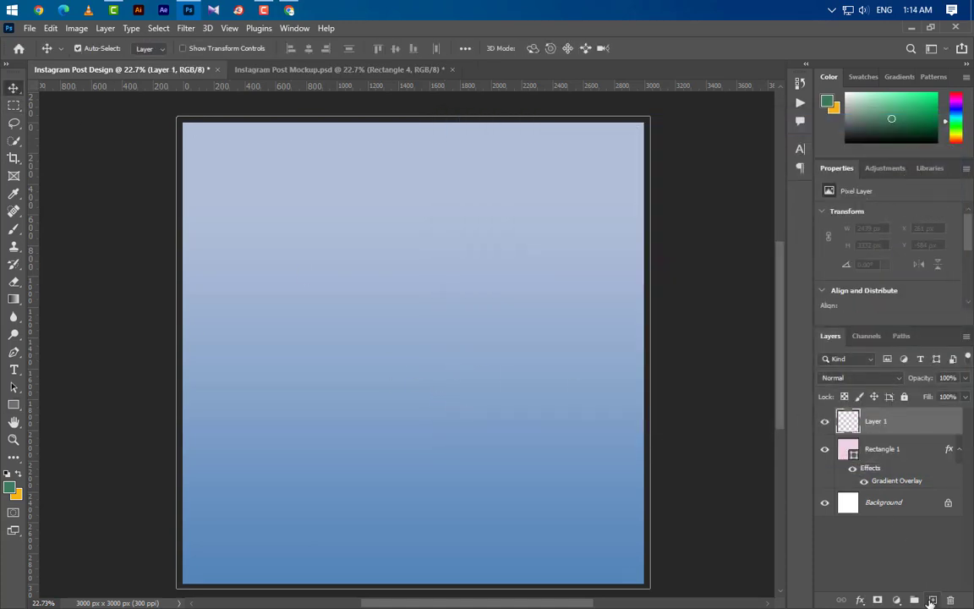
click(13, 405)
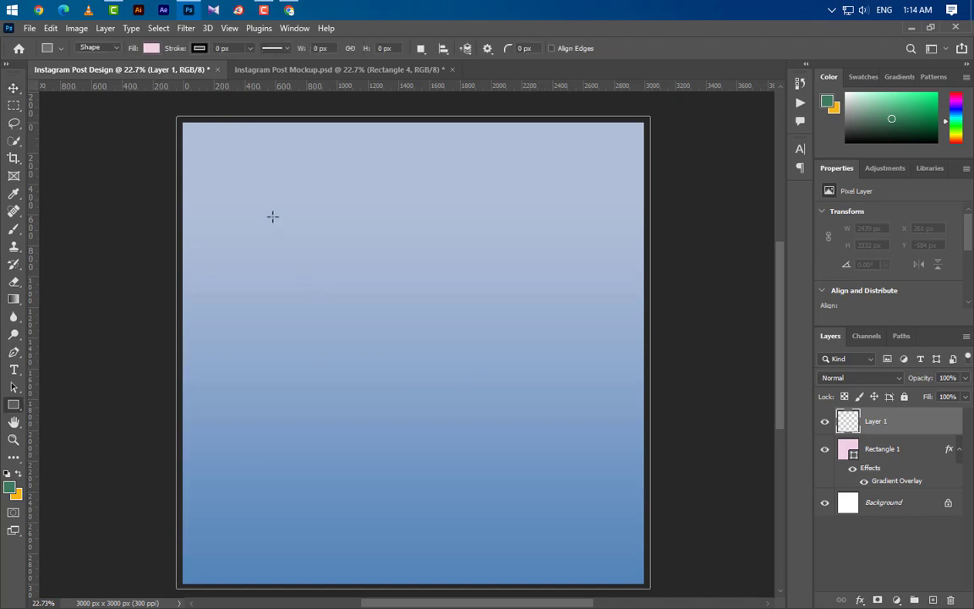
drag(271, 213, 579, 518)
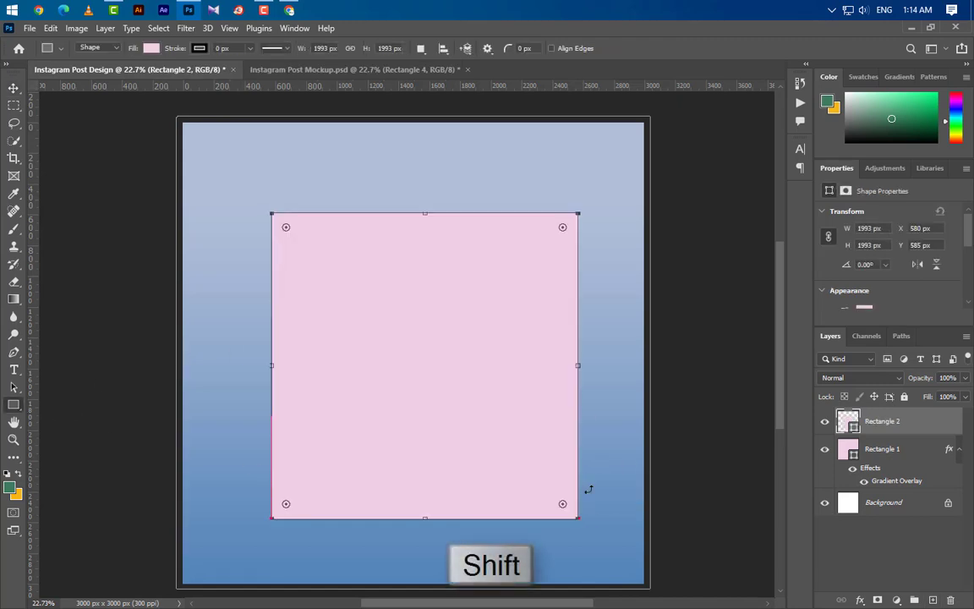
click(869, 245)
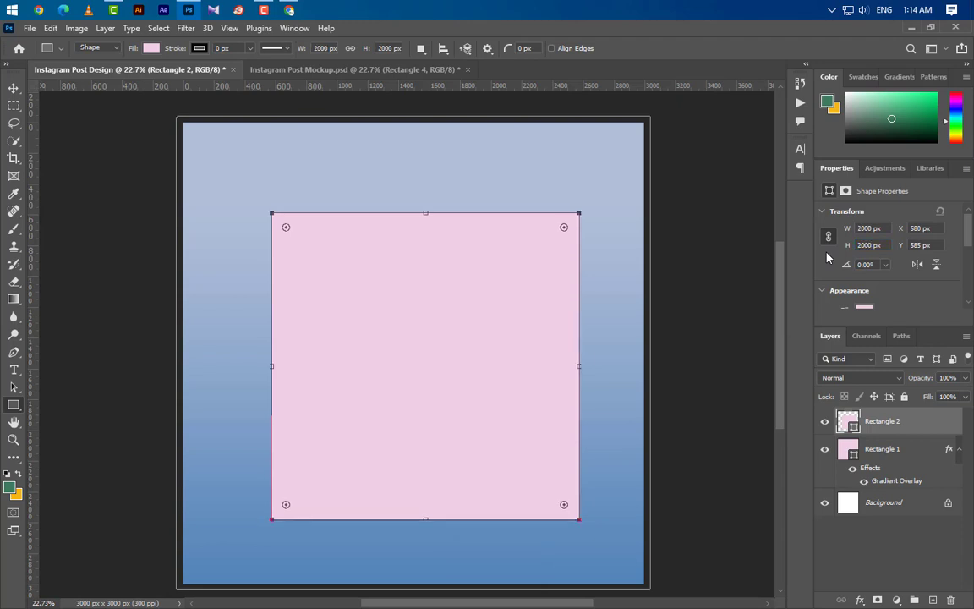
Widen the pink square to about 2119 px and move it up, centred horizontally near the canvas's upper edge
key(ctrl+t)
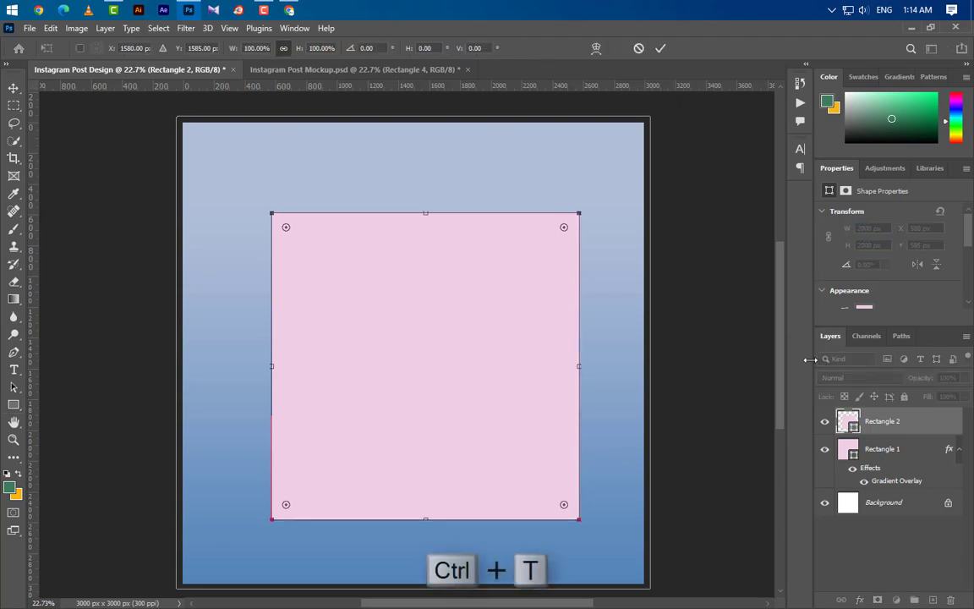
drag(584, 366, 597, 366)
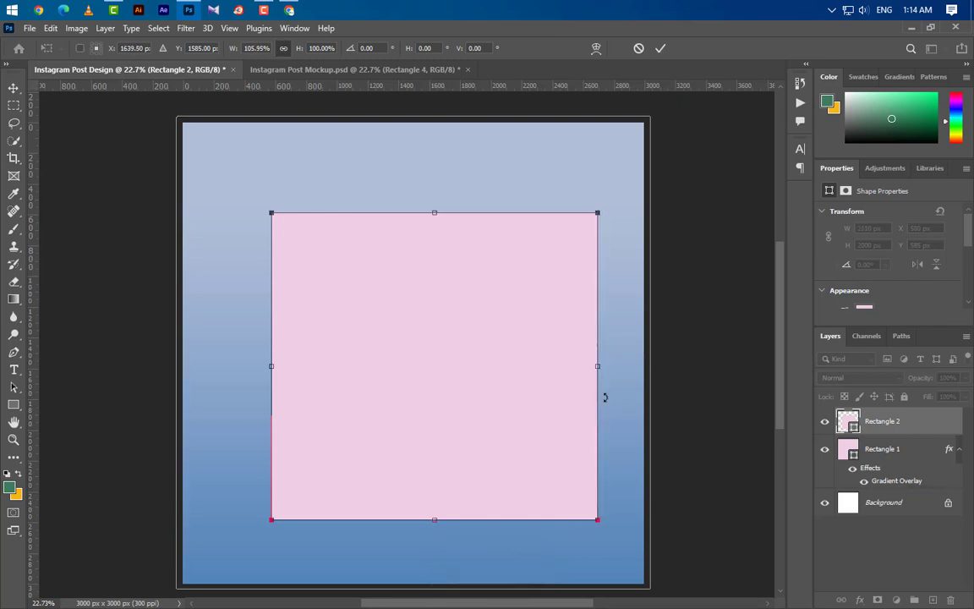
click(661, 49)
key(ctrl+t)
drag(526, 326, 497, 274)
click(662, 49)
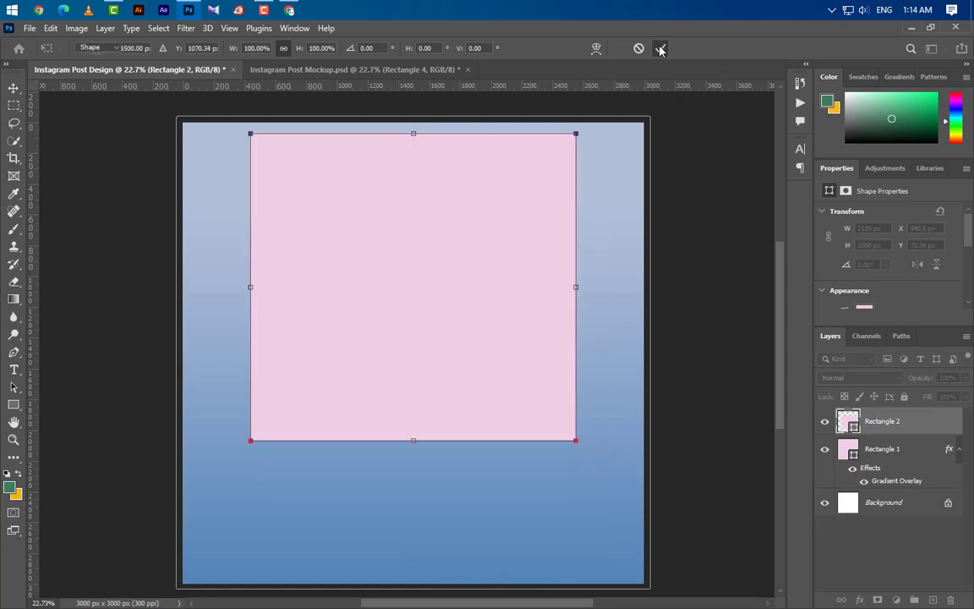
Round all four corners of the pink rectangle with a 150 px radius
scroll(865, 258, down, 3)
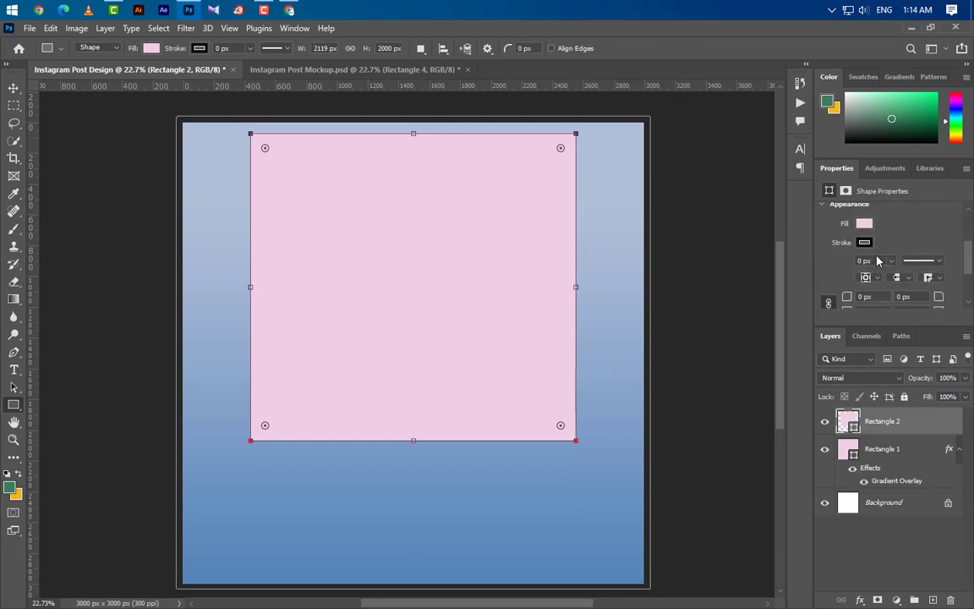
scroll(857, 302, down, 1)
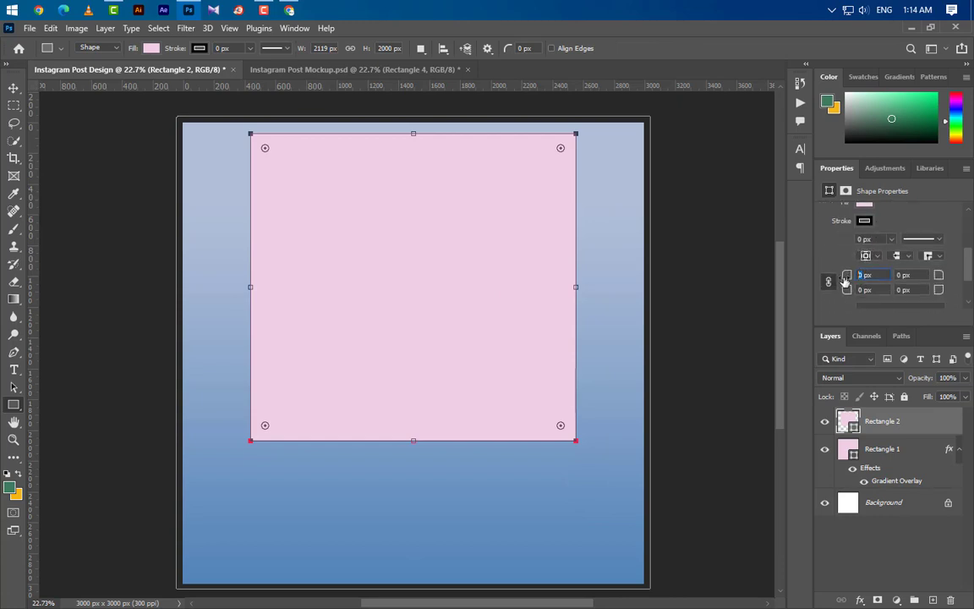
text(0)
key(Return)
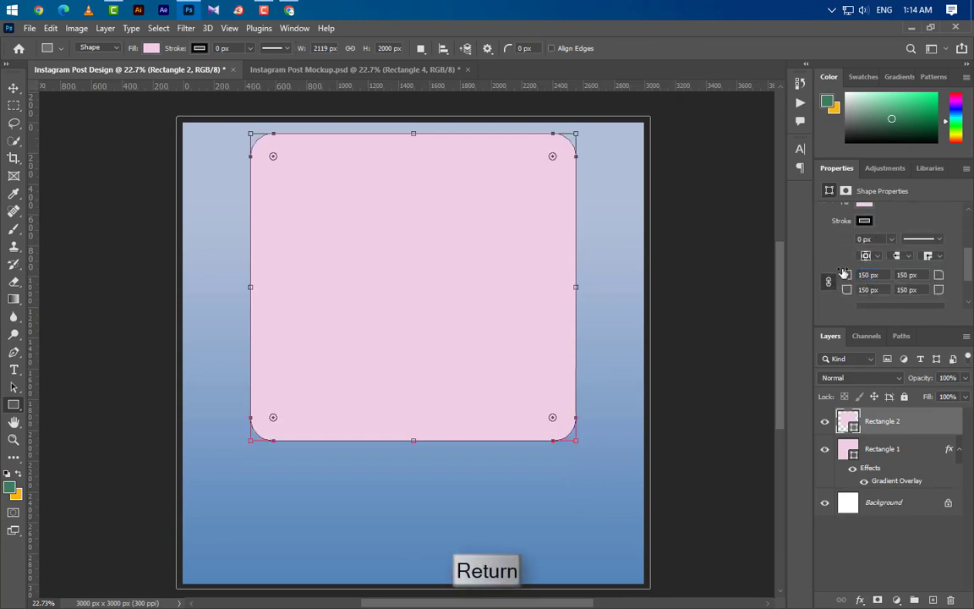
click(14, 87)
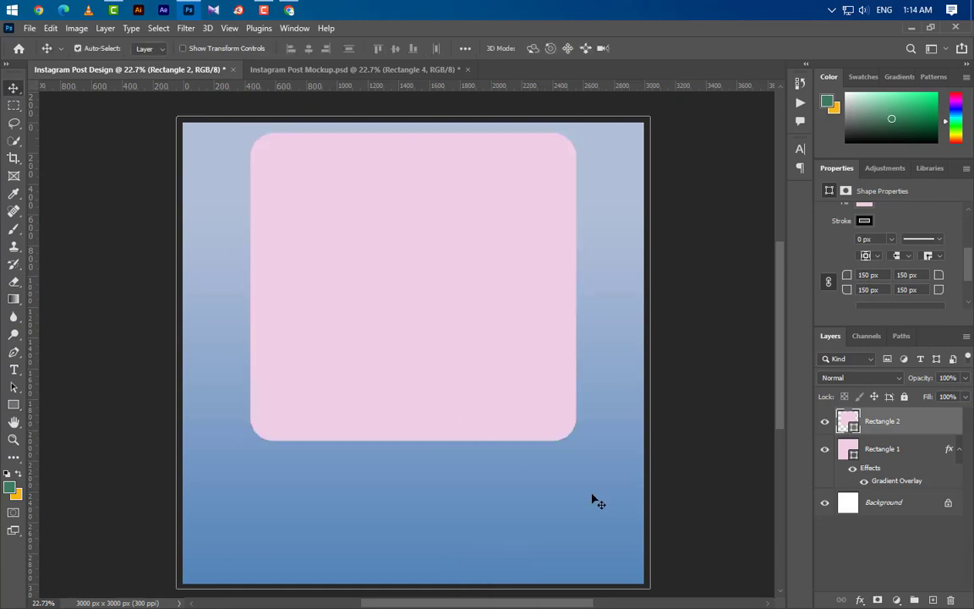
Add a 10 px white stroke positioned outside the rounded rectangle
double_click(930, 433)
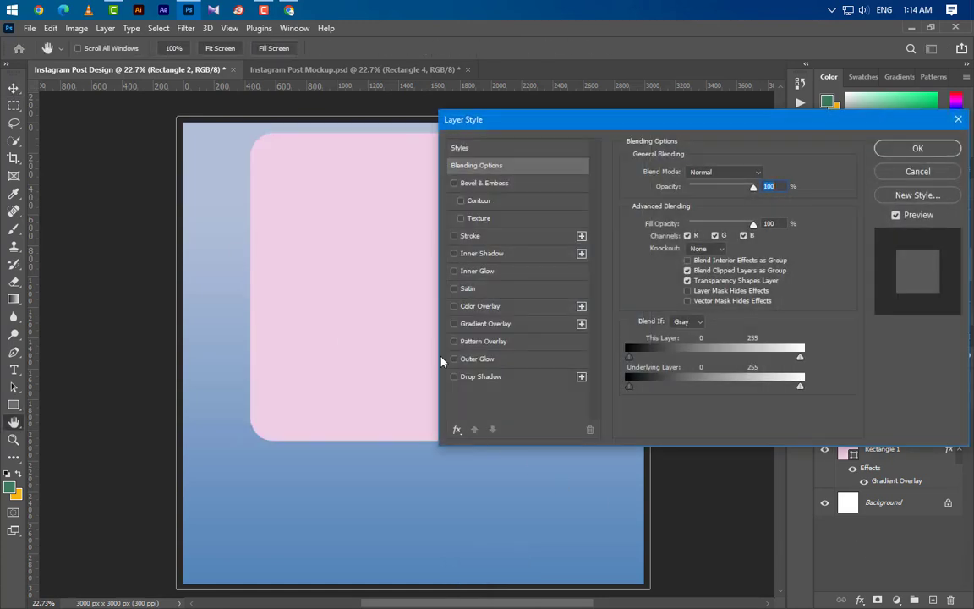
click(514, 236)
click(755, 171)
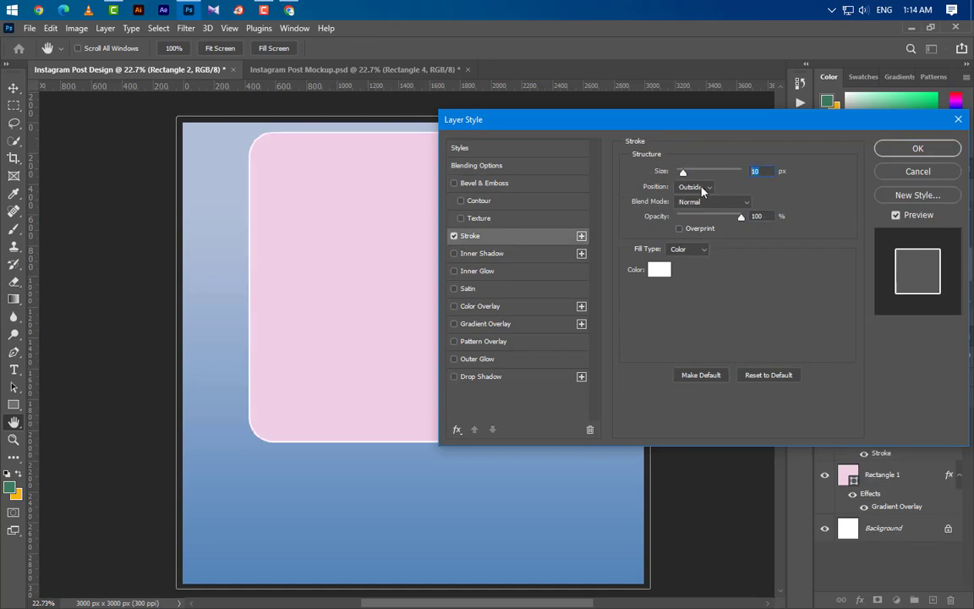
click(702, 188)
click(699, 201)
click(660, 270)
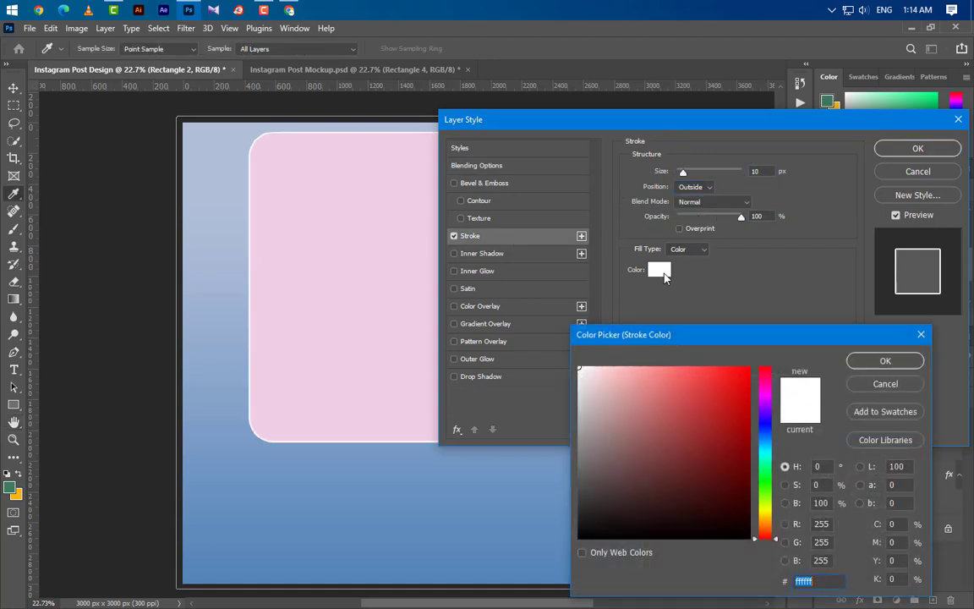
click(854, 361)
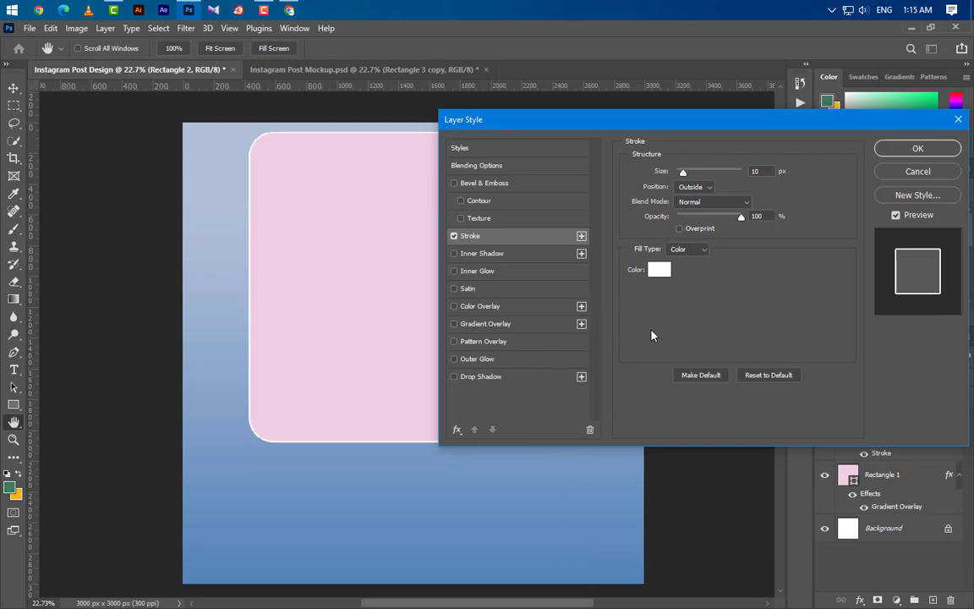
Add an inner shadow to the rounded rectangle in colour 304257 at 50% opacity, 90° angle and 0 px distance, adjusting its spread
click(482, 253)
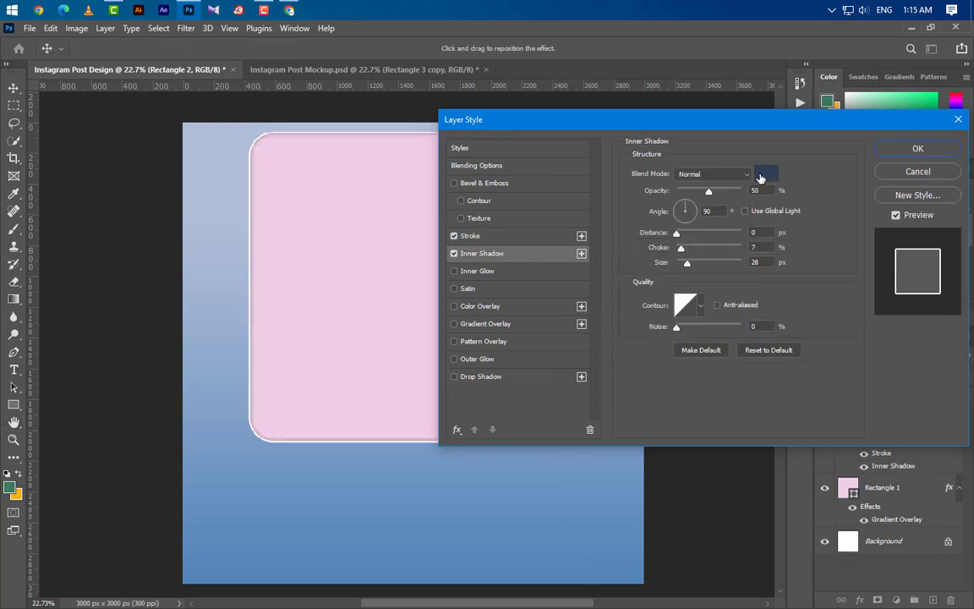
click(765, 174)
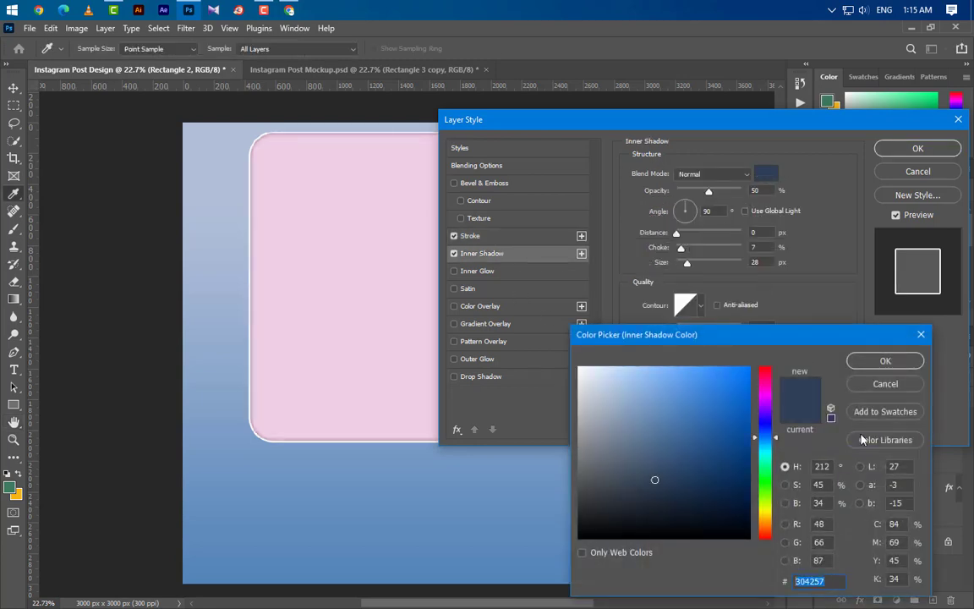
click(886, 361)
click(764, 190)
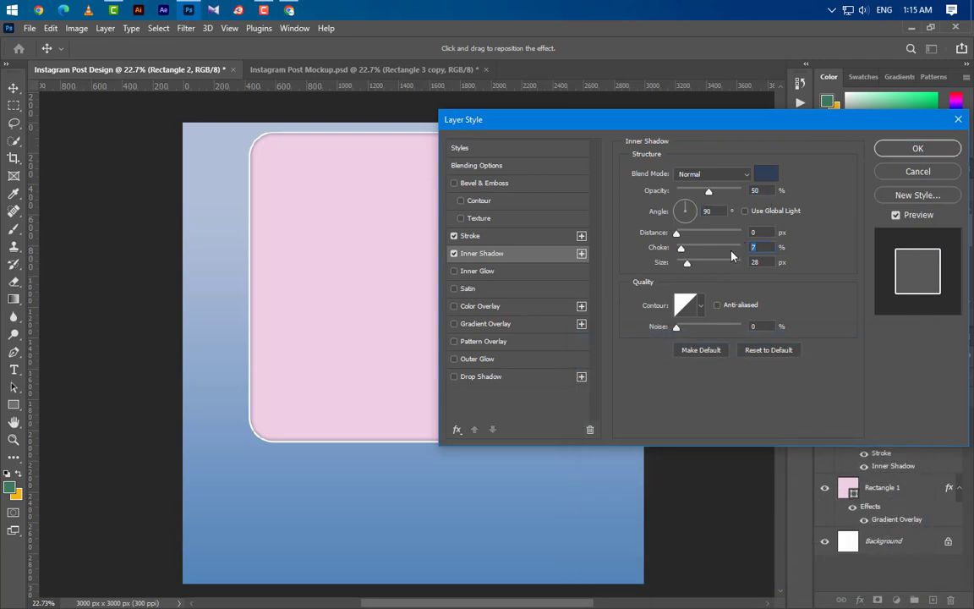
key(Up)
text(40)
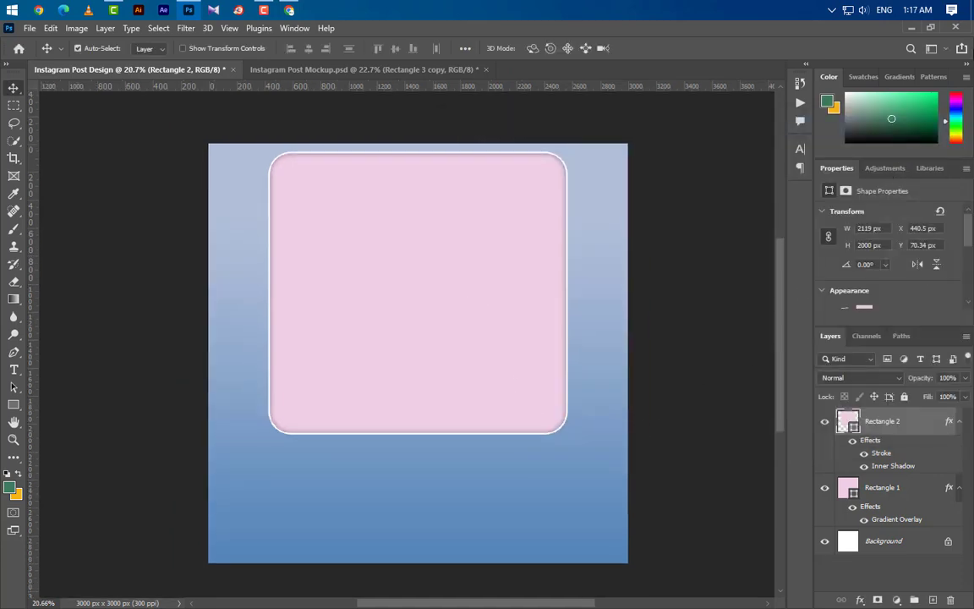
Place the House Picture image from the desktop into the design and clip it to the rounded rectangle
click(912, 29)
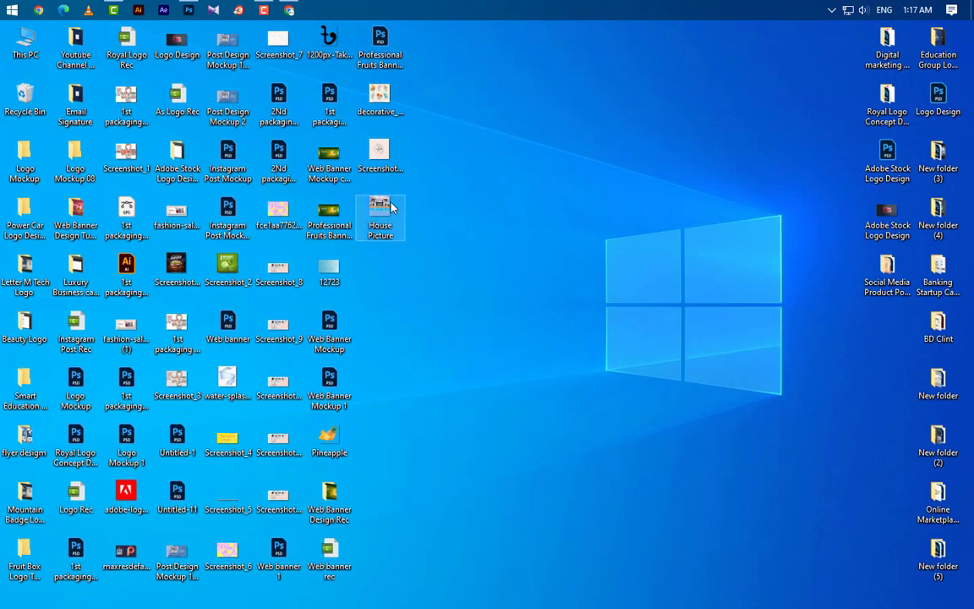
click(189, 11)
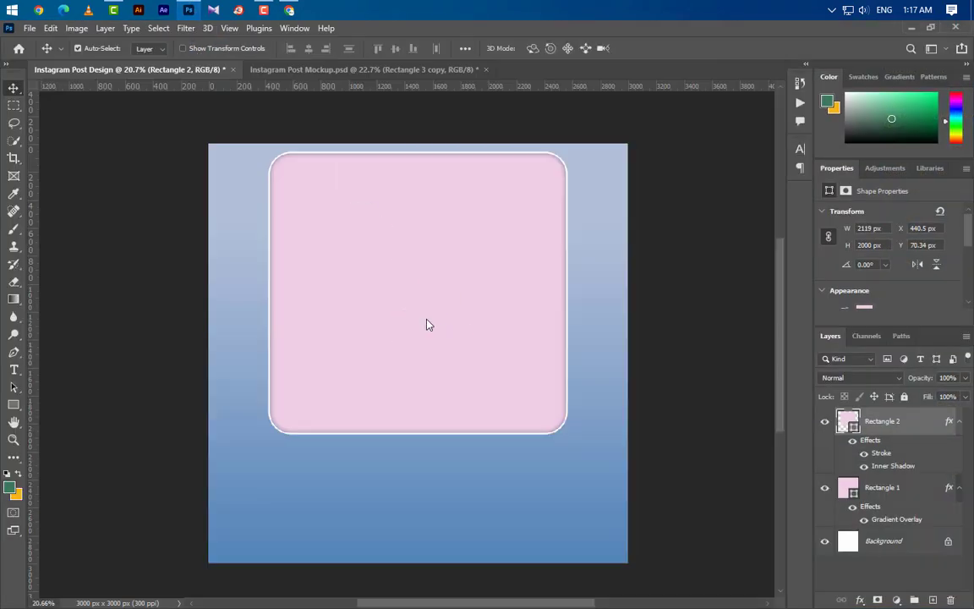
click(670, 48)
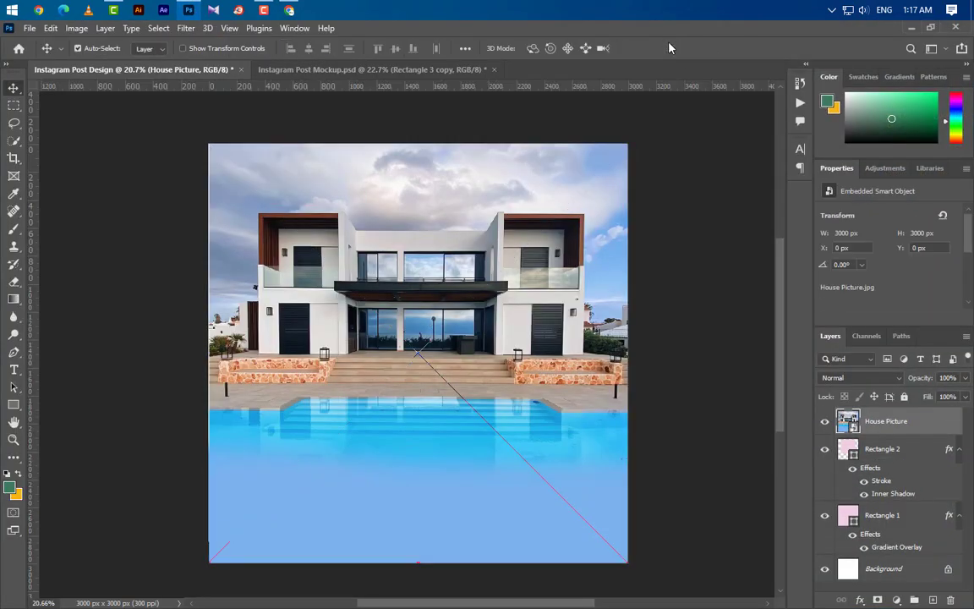
right_click(917, 431)
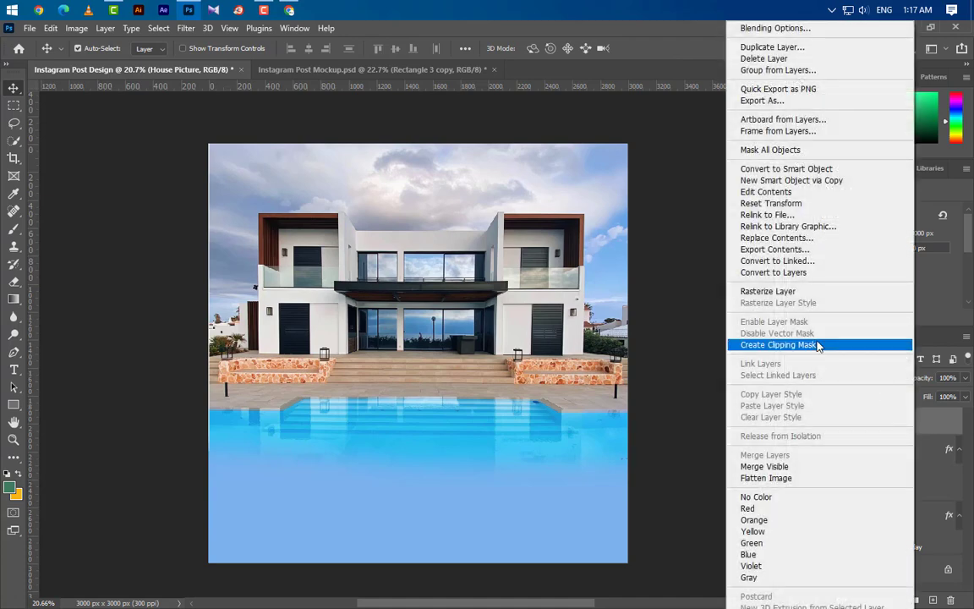
click(818, 346)
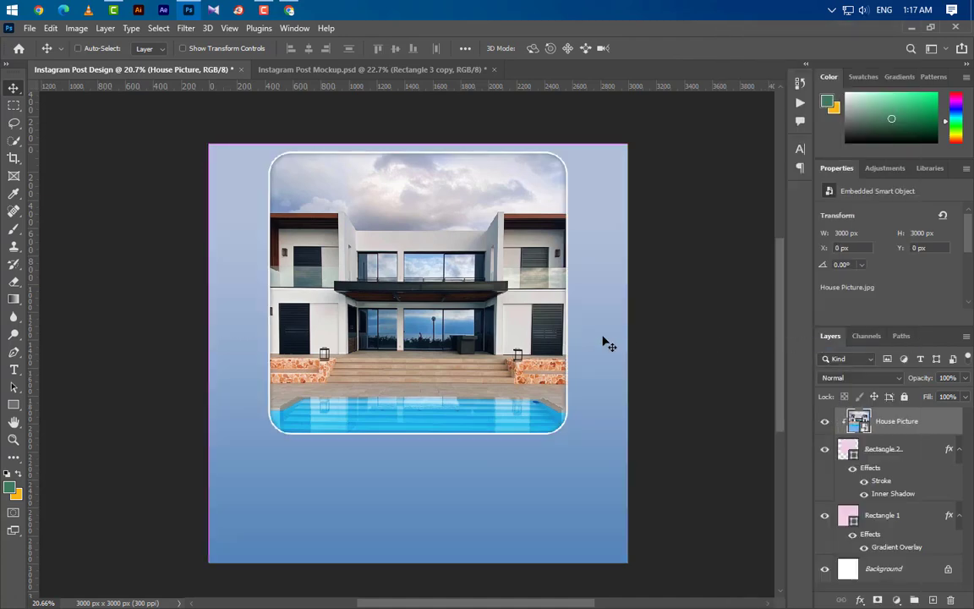
Scale the clipped house picture to about 81% and nudge it about 15 px to the left
key(ctrl+t)
drag(419, 561, 424, 502)
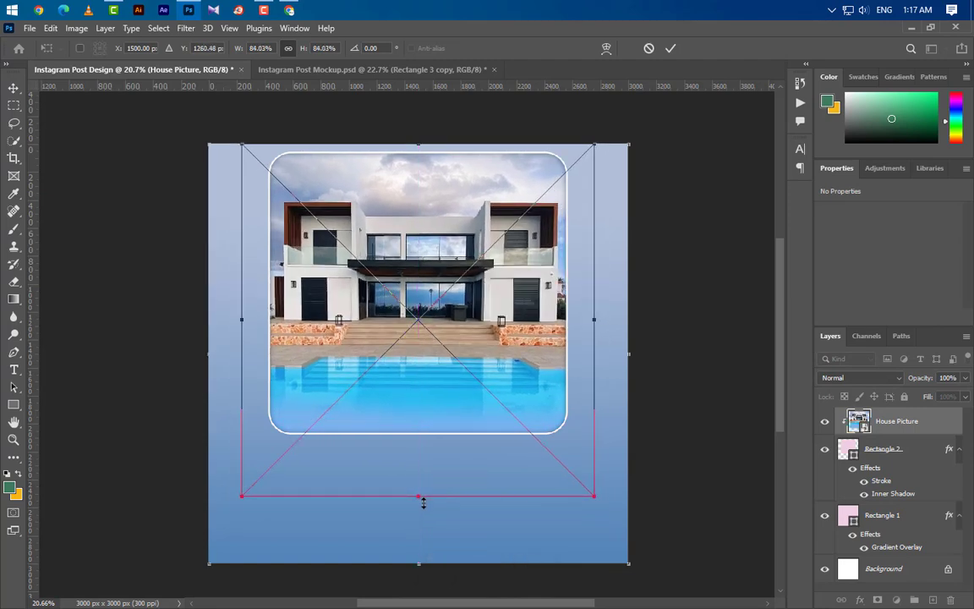
key(Left)
key(Left)
key(Left)
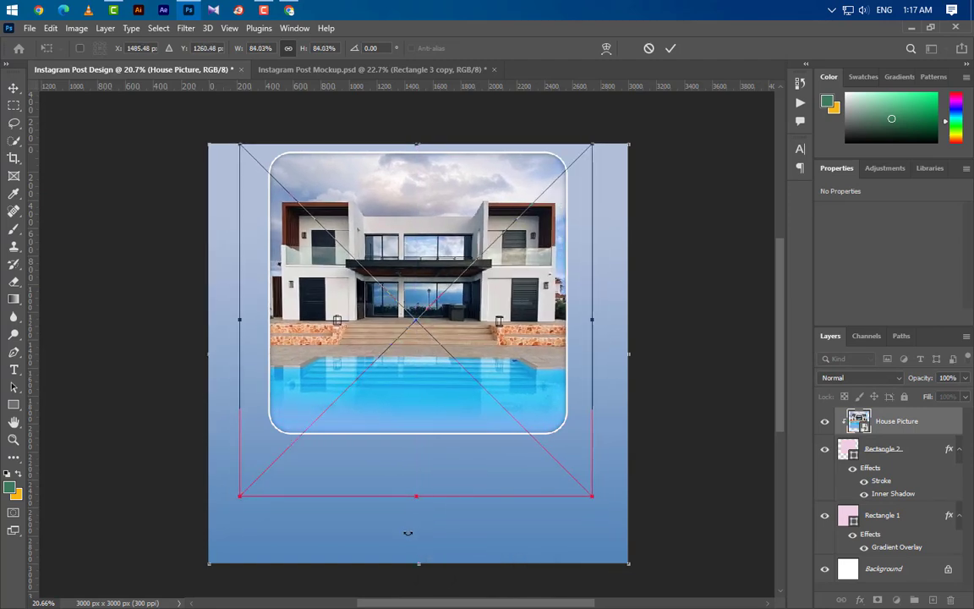
drag(417, 501, 422, 488)
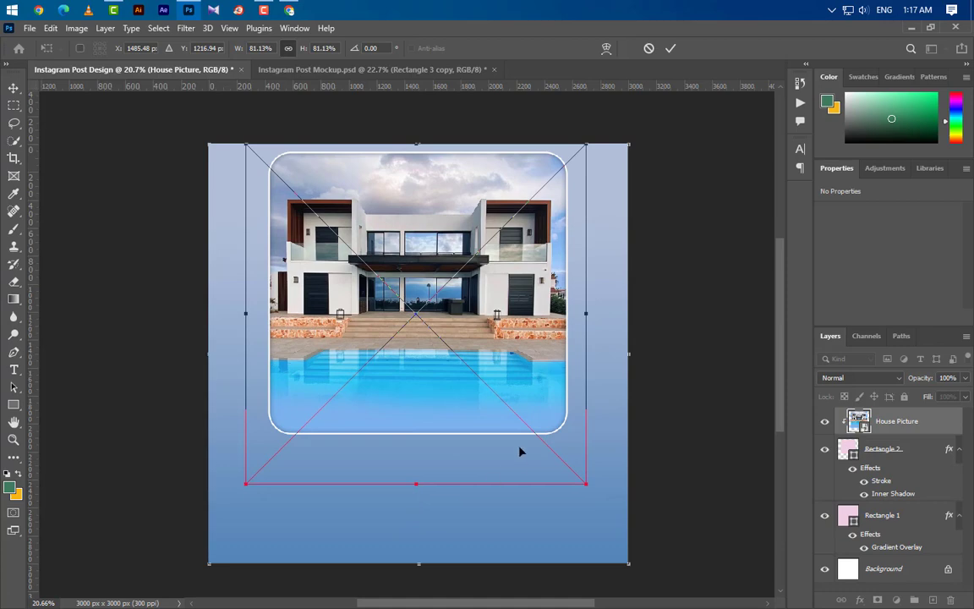
Nudge the house picture upward by about 160 px within its rounded frame and commit the transform
key(Up)
key(Up)
key(Up)
key(Up)
key(Up)
key(Up)
key(Up)
key(Up)
key(Up)
key(Up)
key(Up)
key(Up)
key(Up)
key(Up)
key(Up)
key(Up)
key(Up)
key(Up)
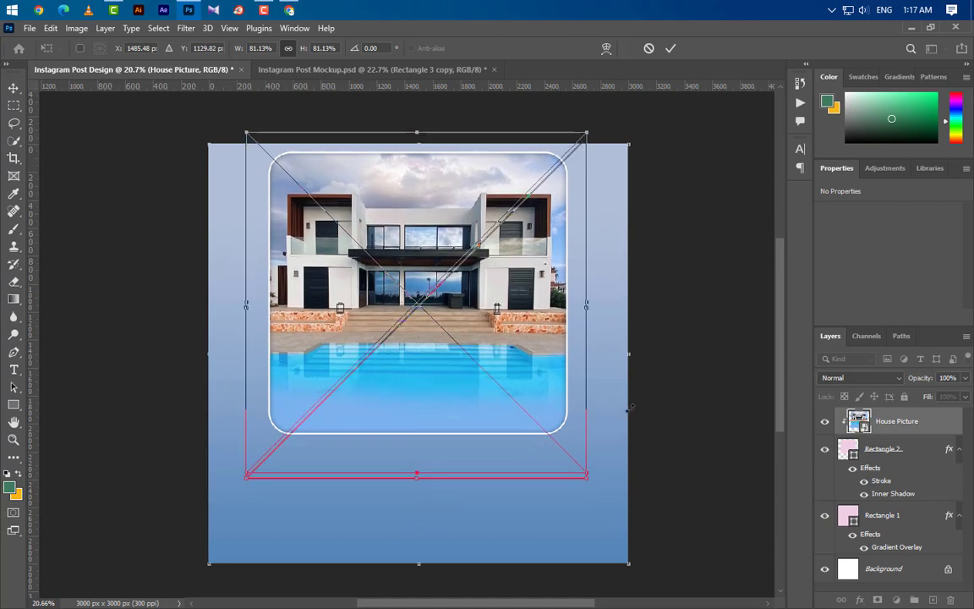
key(Up)
key(Up)
key(Up)
key(Up)
key(Up)
key(Up)
key(Up)
key(Up)
key(Up)
key(Up)
key(Up)
key(Up)
key(Up)
key(Up)
key(Up)
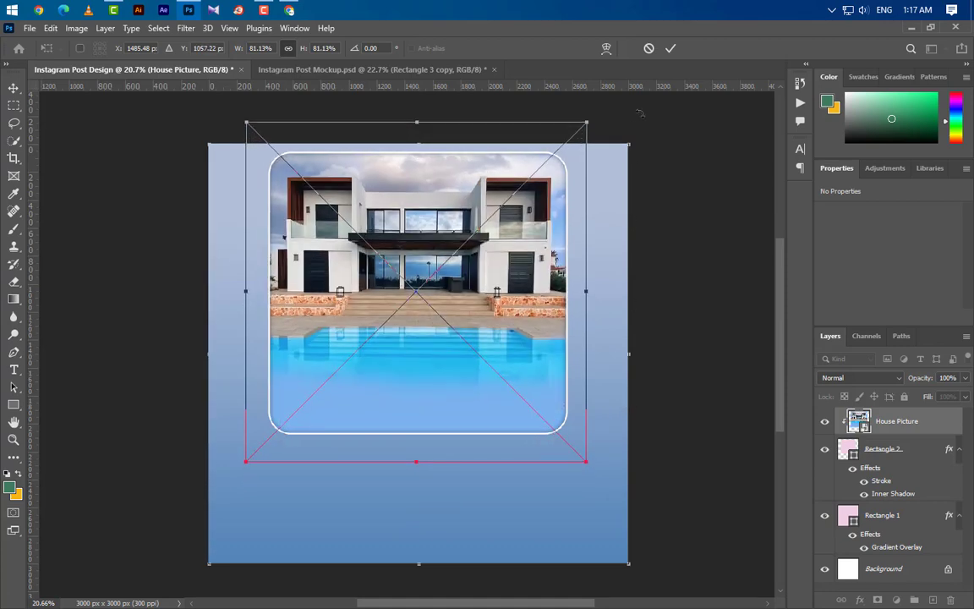
key(Up)
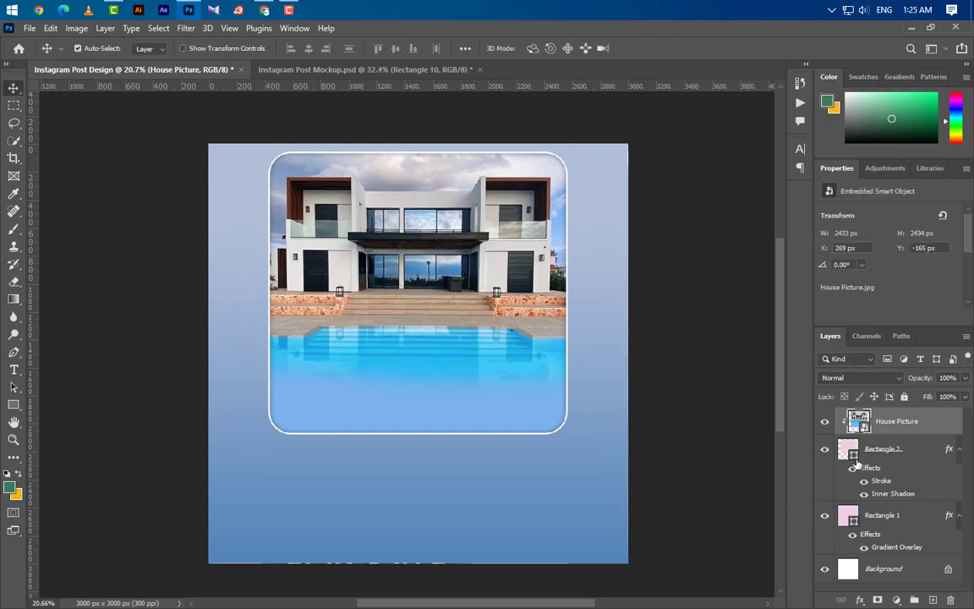
Group the house picture layer together with its rounded rectangle layer
click(886, 452)
shift+click(907, 428)
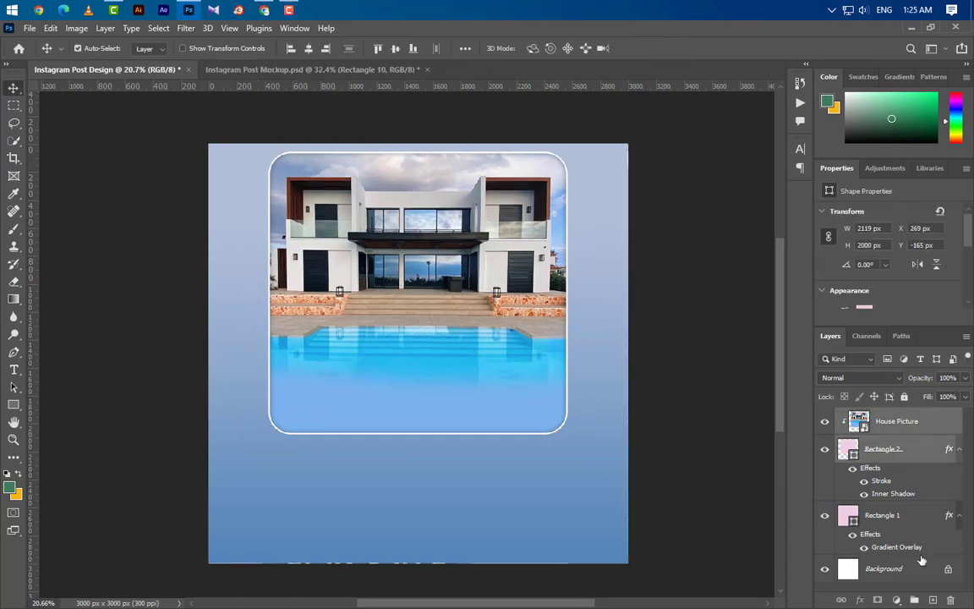
click(916, 600)
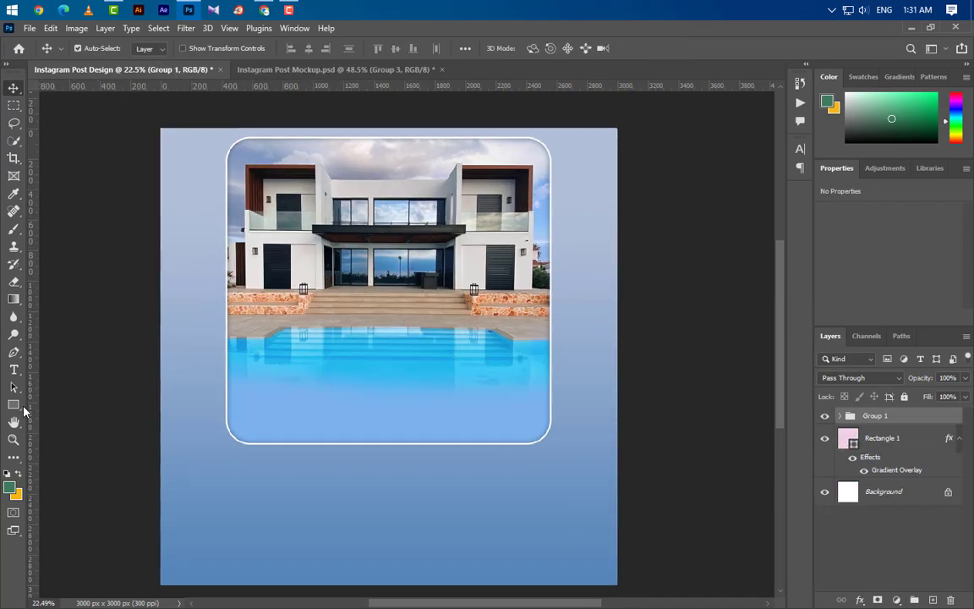
Draw a rectangle over the middle of the house picture and set its width to 562 px with proportions linked
click(19, 406)
scroll(381, 307, up, 3)
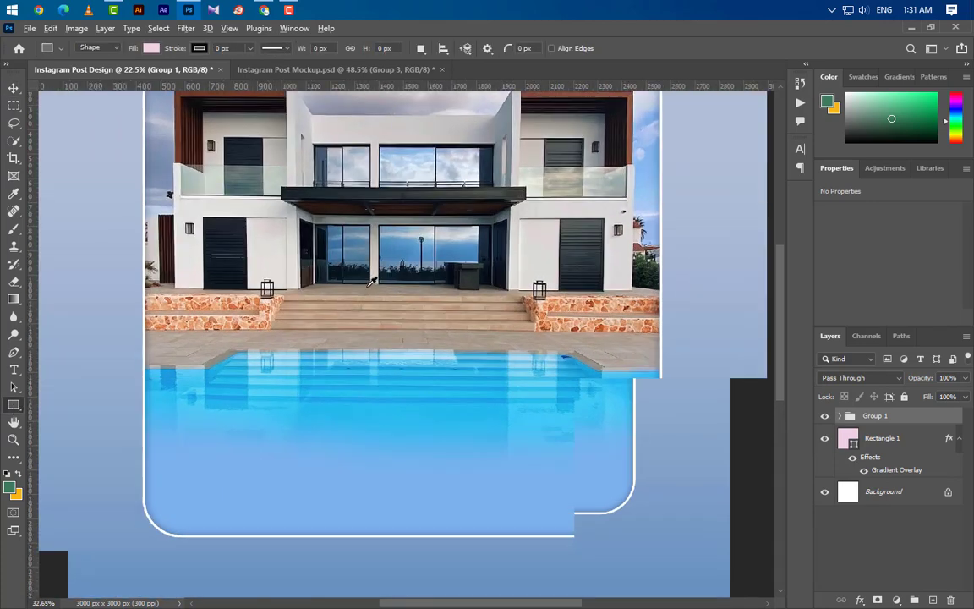
mouse_move(296, 232)
mouse_down()
mouse_move(364, 292)
mouse_move(364, 327)
mouse_up()
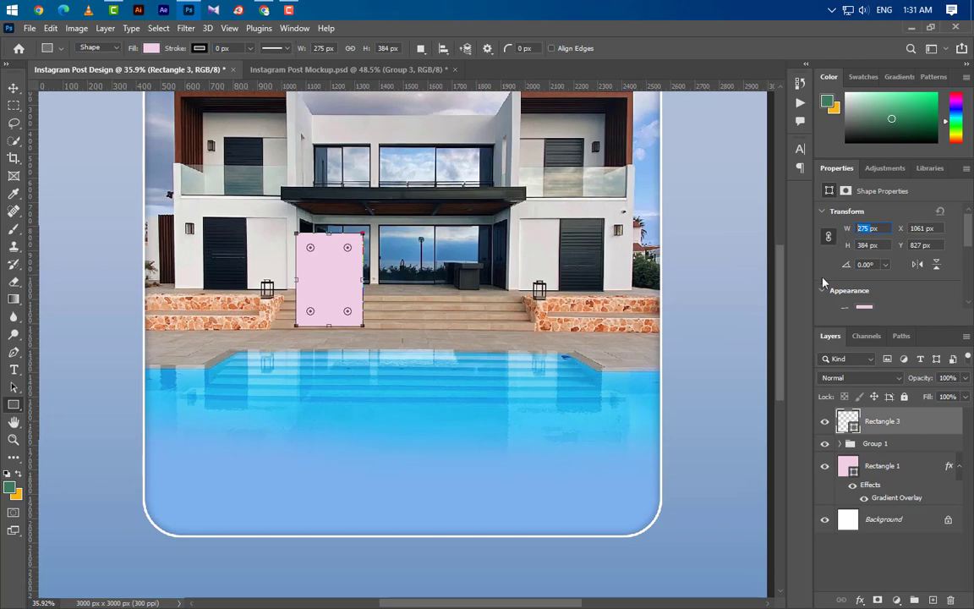
text(562px)
key(Tab)
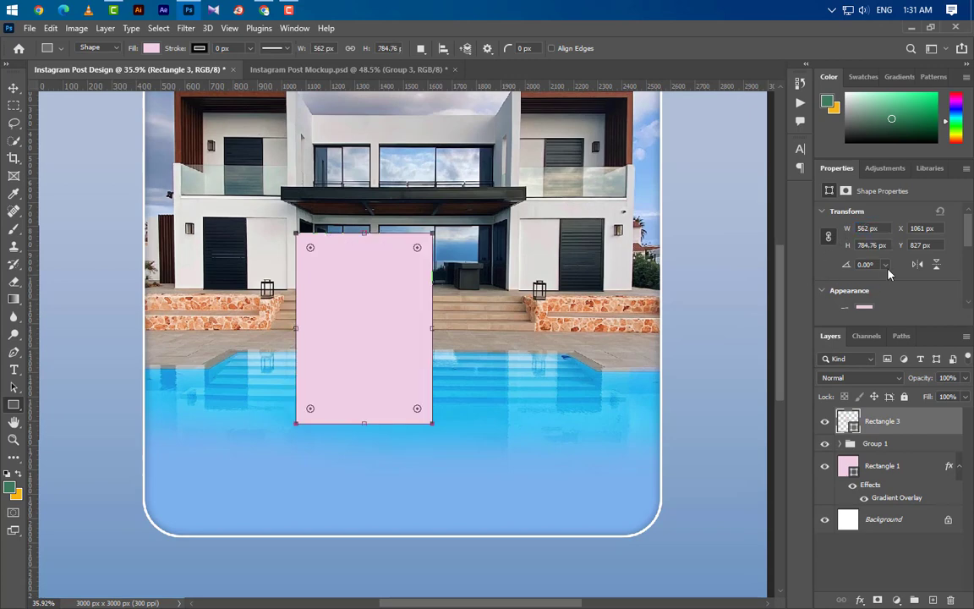
Stretch the new rectangle downward to a height of about 852 px and commit the transform
key(ctrl+t)
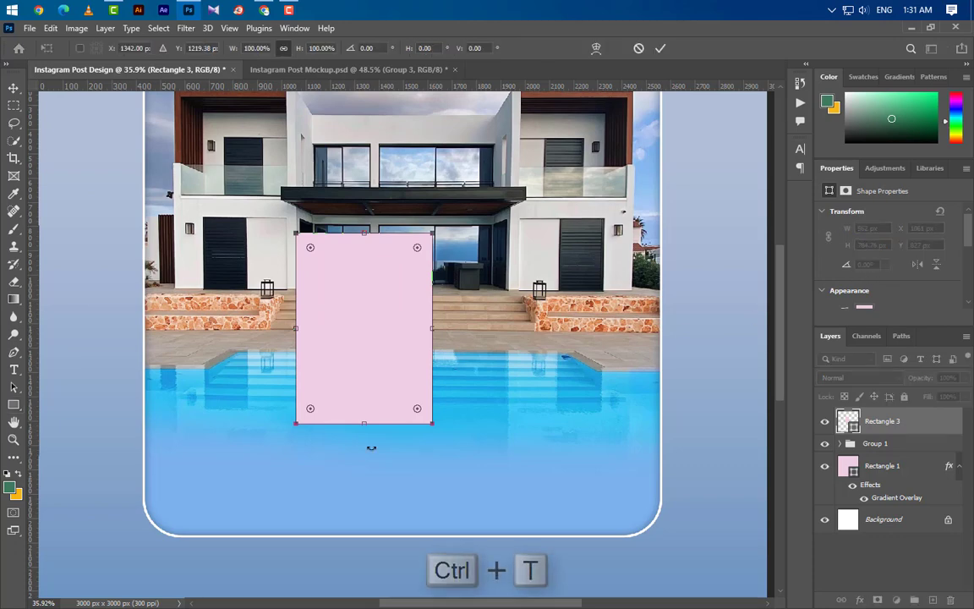
drag(364, 424, 364, 439)
click(664, 53)
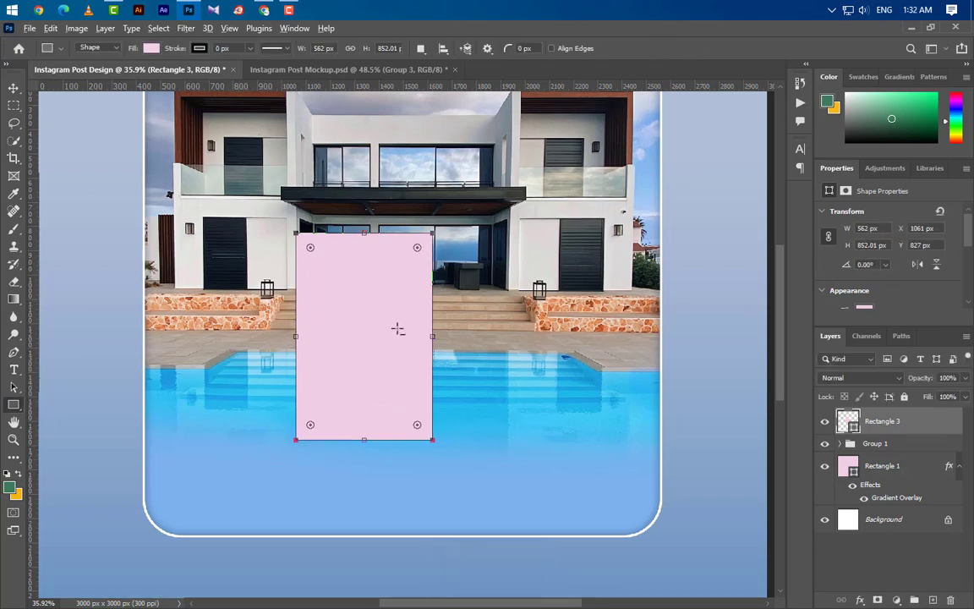
Round the rectangle's corners to 281 px, but make its upper-right corner square with a radius of 0 px
scroll(397, 328, up, 3)
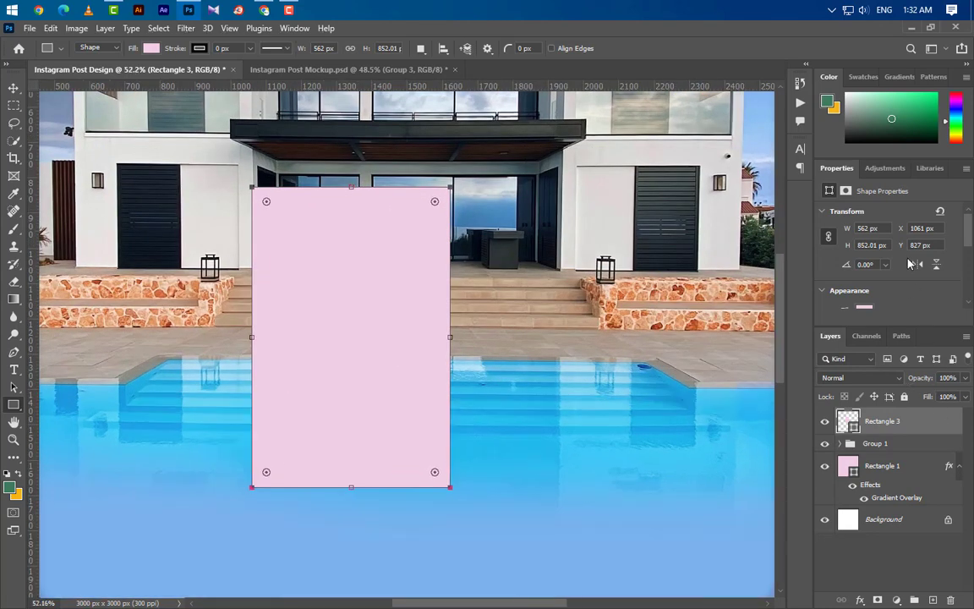
scroll(910, 264, down, 5)
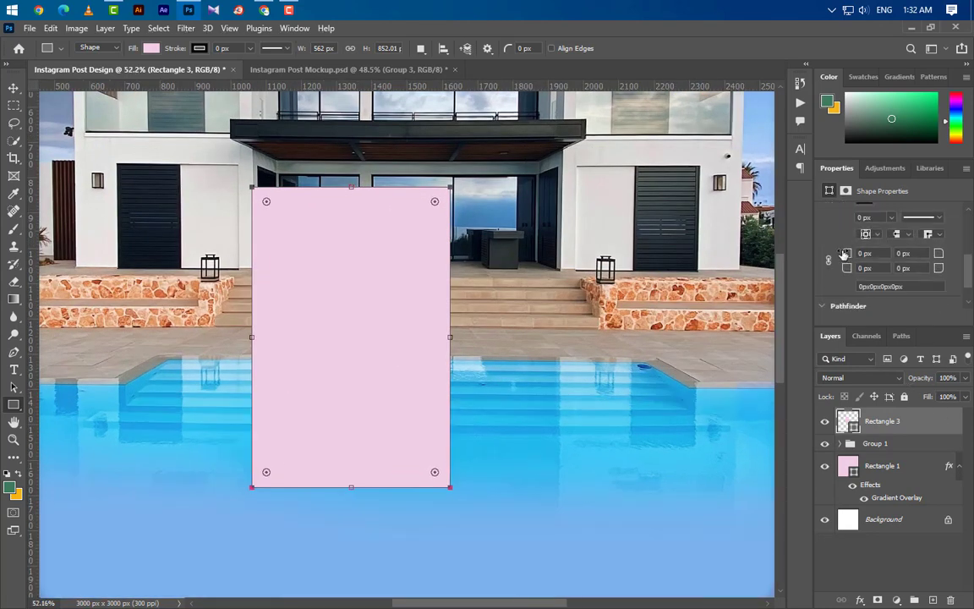
click(844, 253)
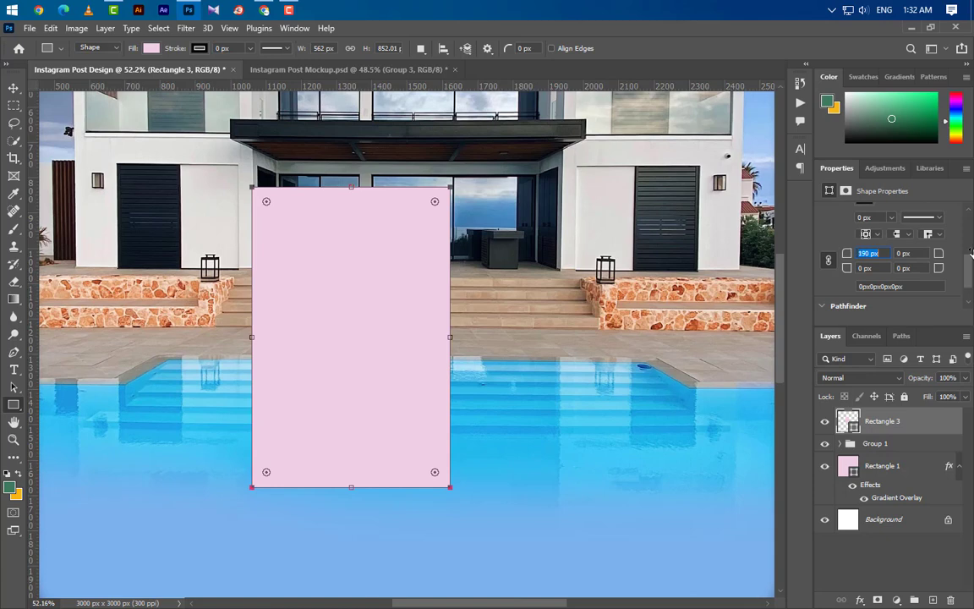
click(830, 259)
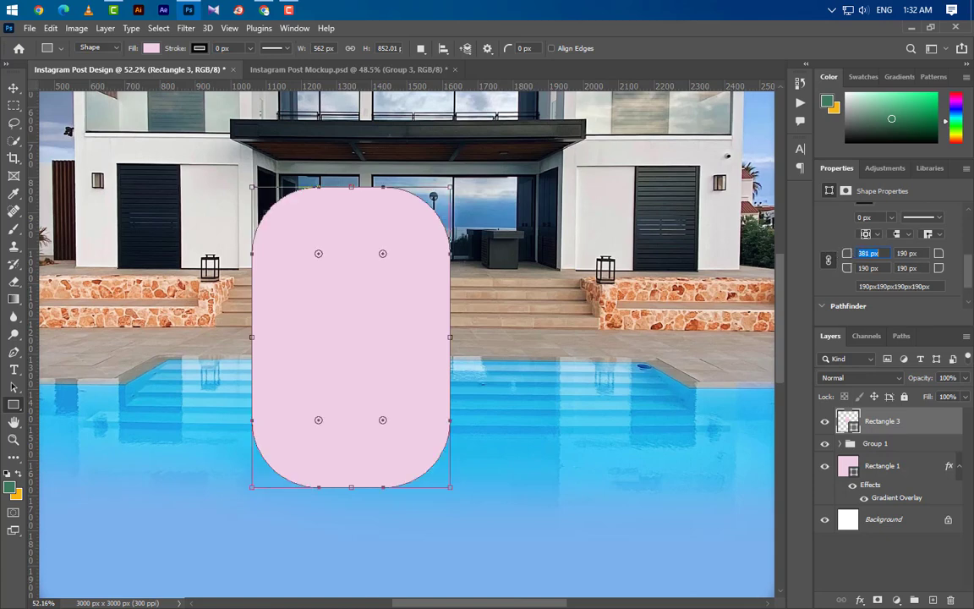
key(Return)
text(472)
key(Return)
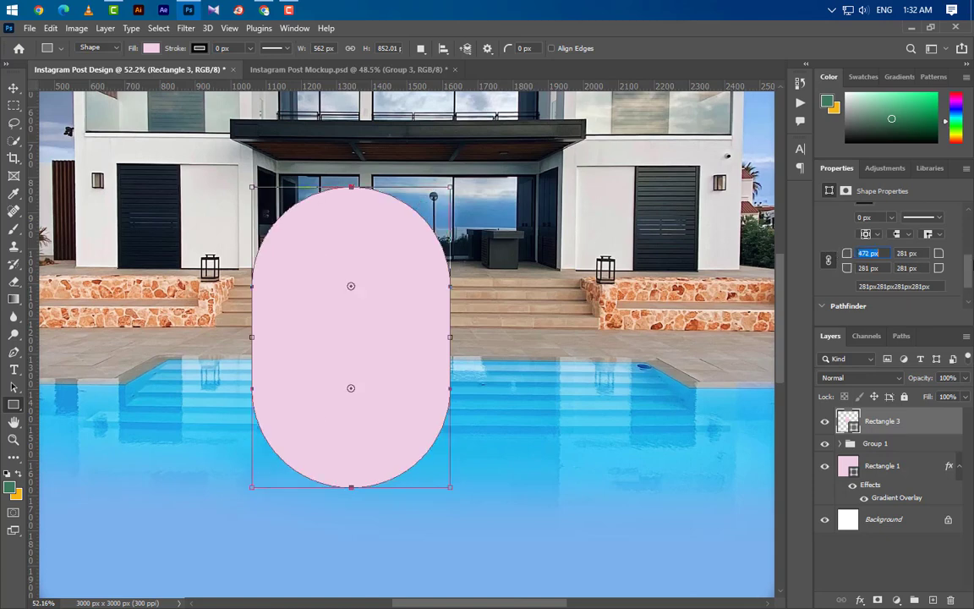
click(830, 263)
drag(940, 255, 337, 257)
Duplicate the rounded shape horizontally to the right, leaving a narrow gap between the two shapes
key(v)
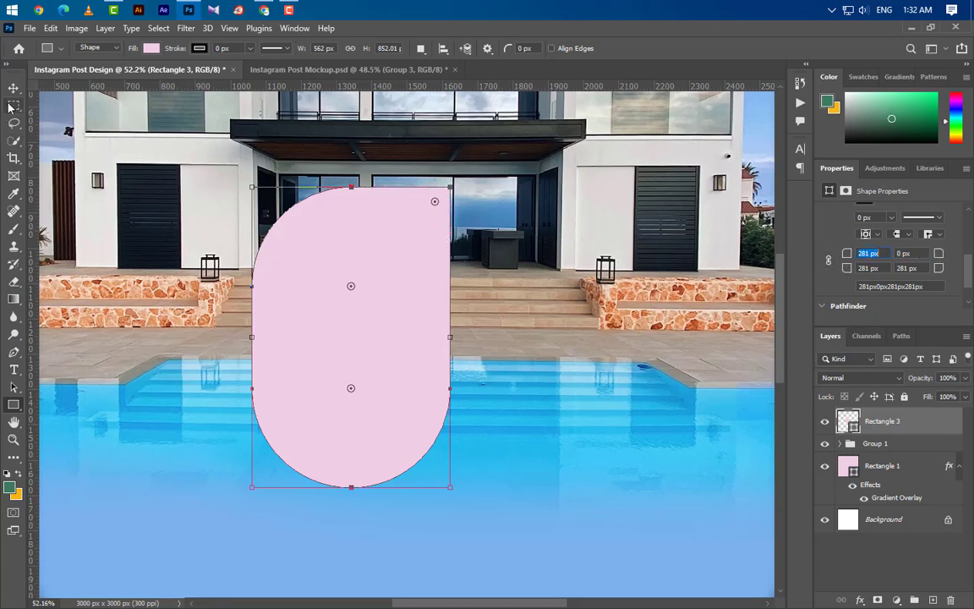
scroll(571, 312, up, 1)
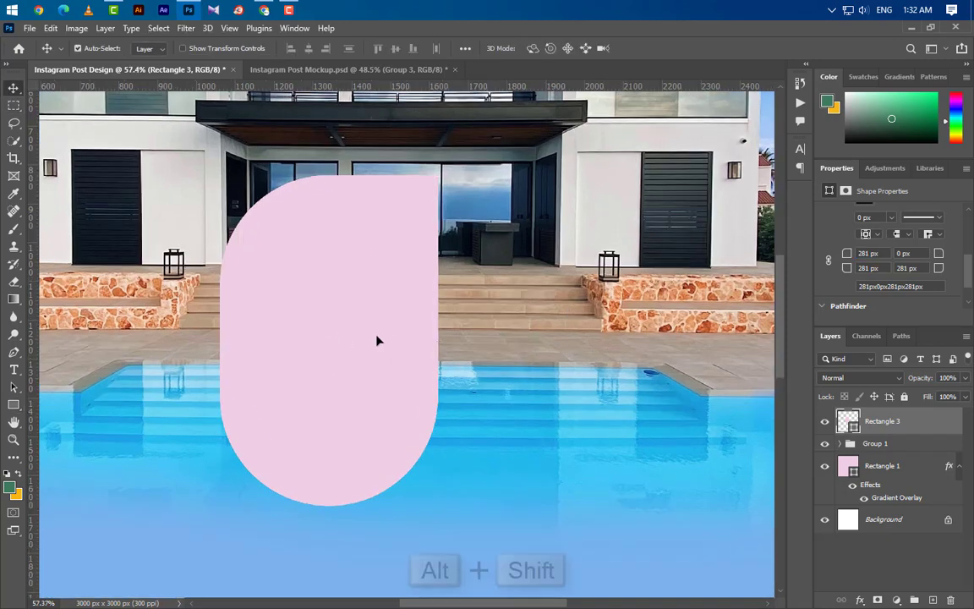
drag(376, 340, 574, 342)
Add a horizontal guide along the top edge of the two shapes and create a new layer
scroll(518, 183, up, 3)
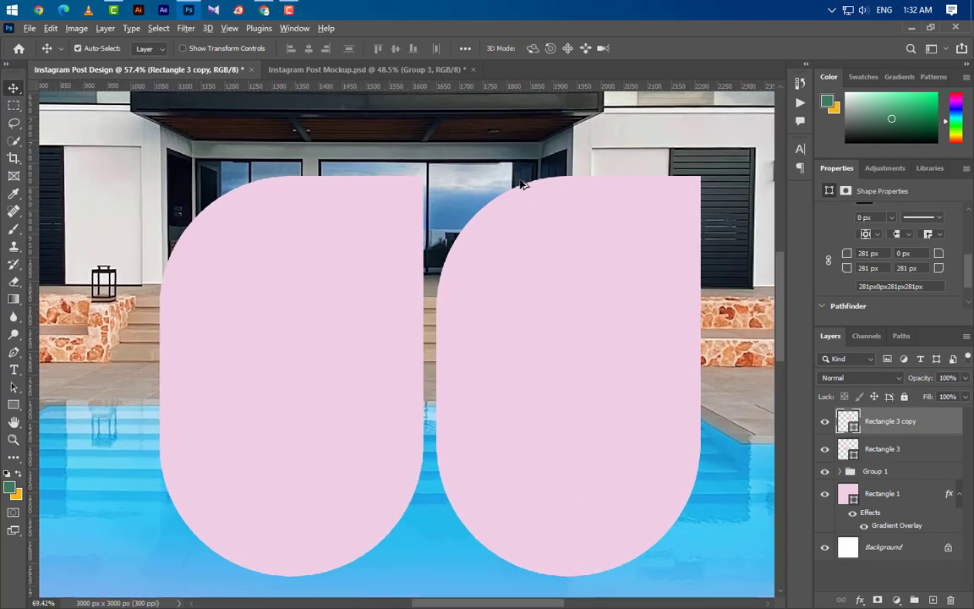
drag(606, 100, 591, 175)
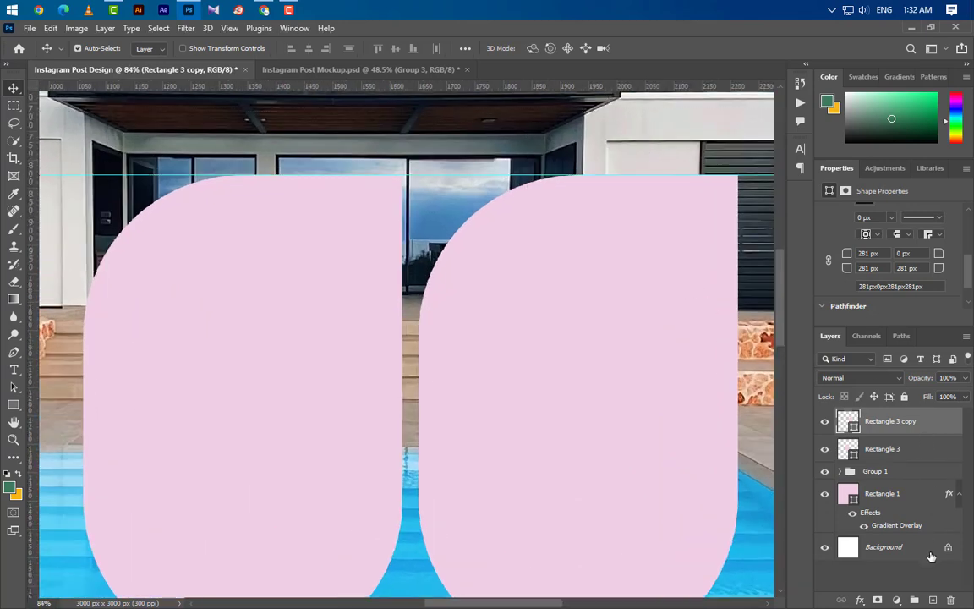
click(933, 600)
scroll(554, 169, up, 3)
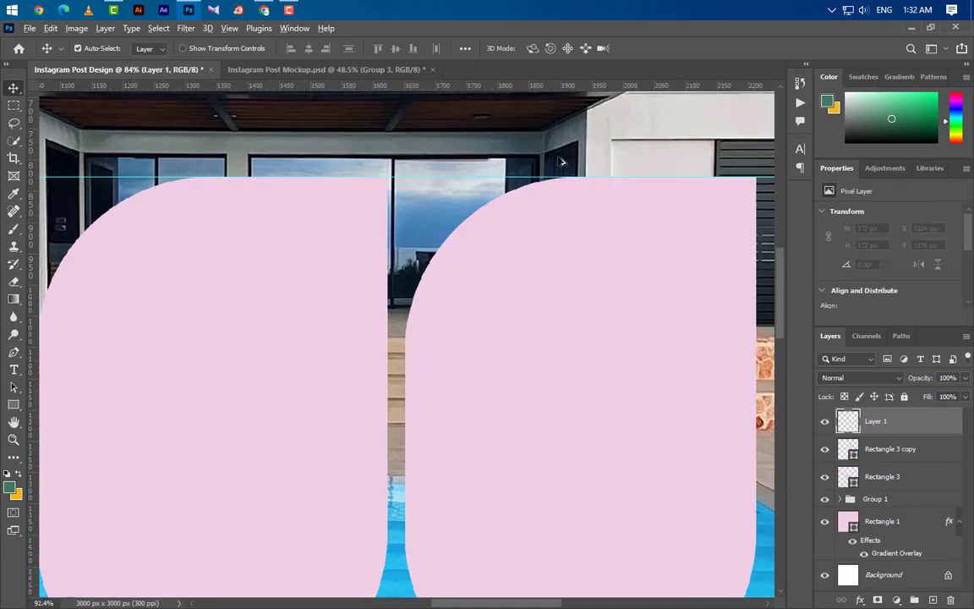
Draw a curved filler shape about 192 × 263 px with the Pen tool, extending the first shape's upper-right corner along its neighbour's curve
click(13, 352)
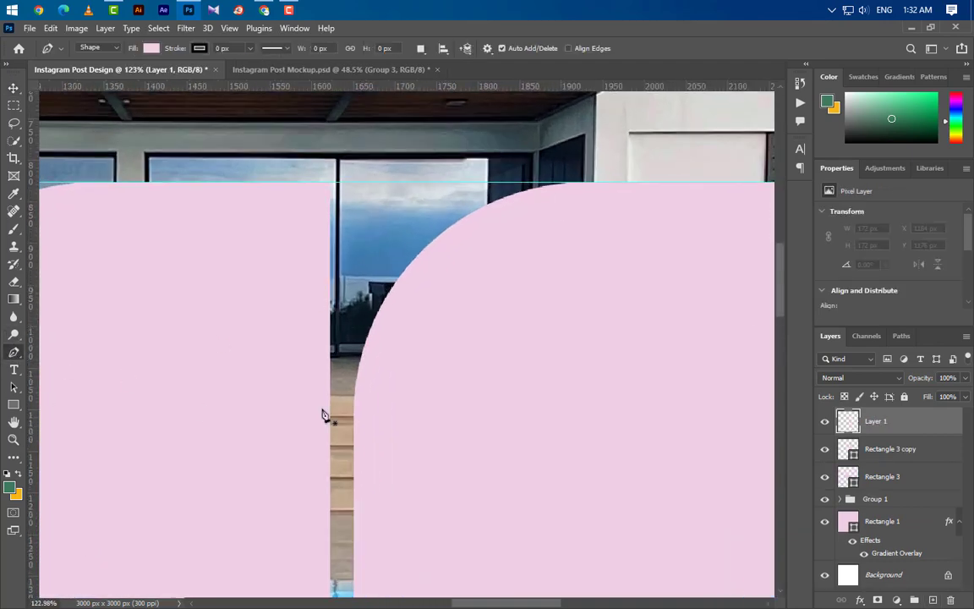
scroll(372, 410, up, 2)
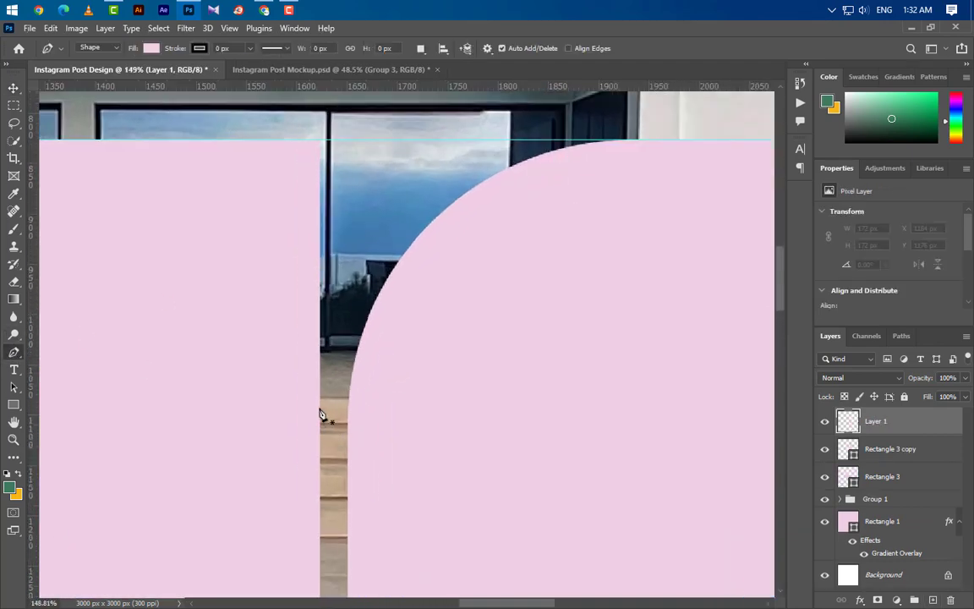
click(320, 406)
scroll(507, 186, up, 2)
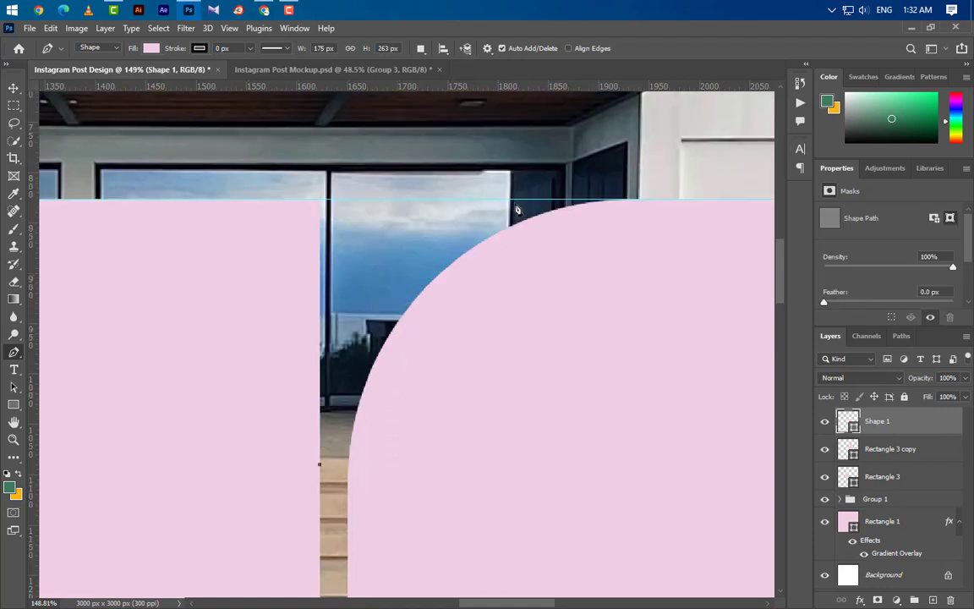
drag(510, 201, 702, 119)
key(alt)
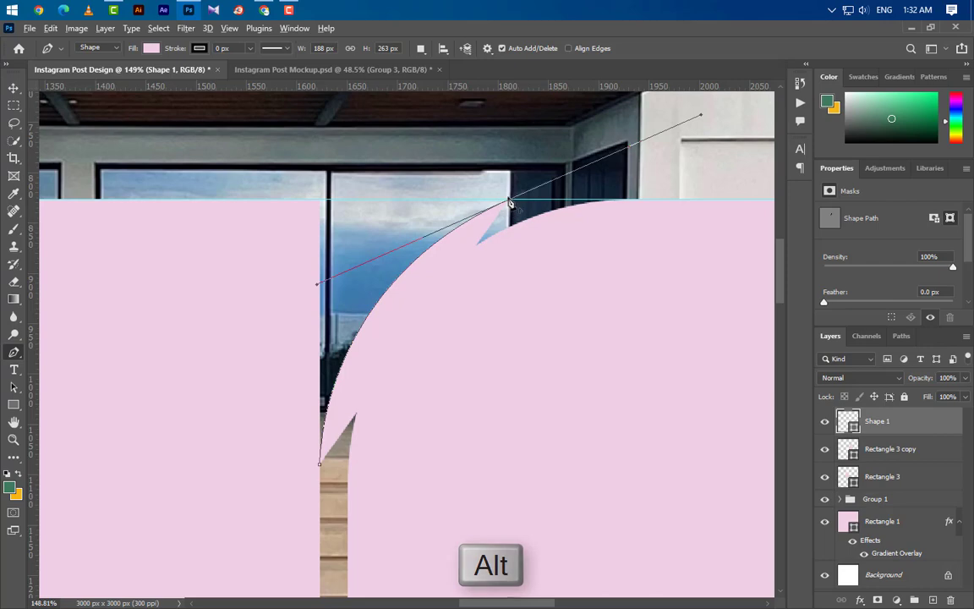
alt+click(509, 202)
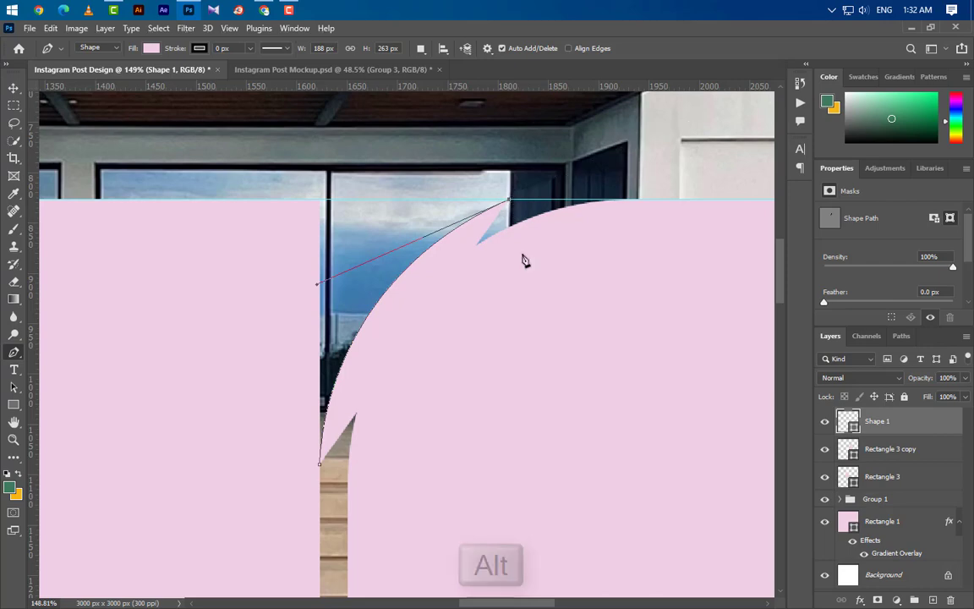
click(316, 200)
click(321, 468)
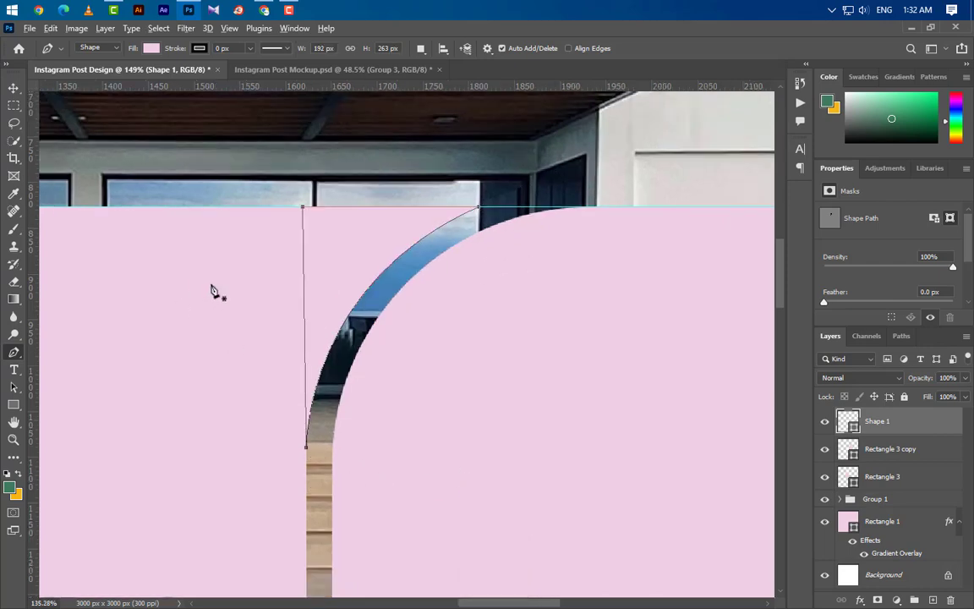
Group the curved filler shape with the first rounded rectangle, Rectangle 3
scroll(423, 278, down, 5)
scroll(451, 252, down, 5)
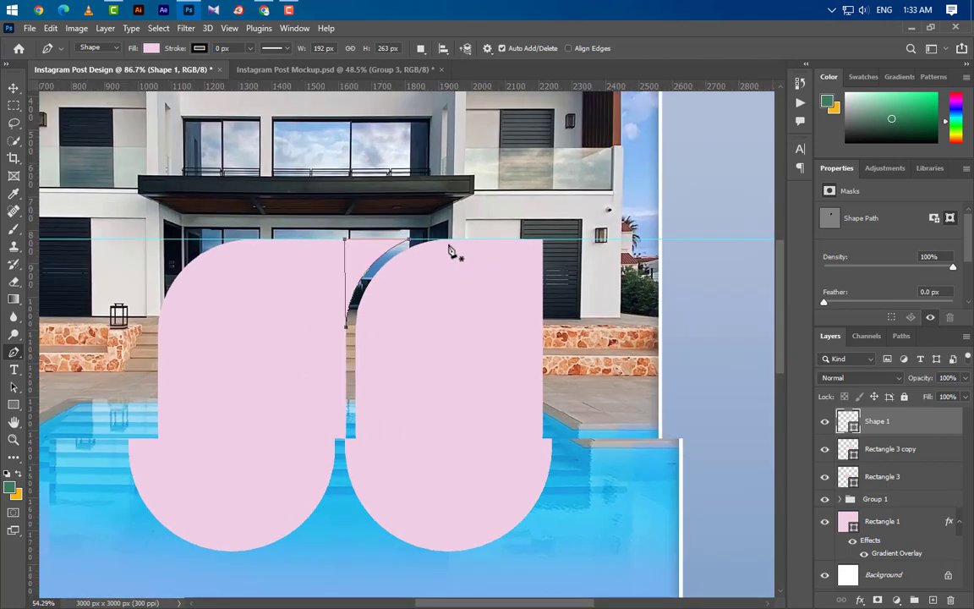
click(14, 87)
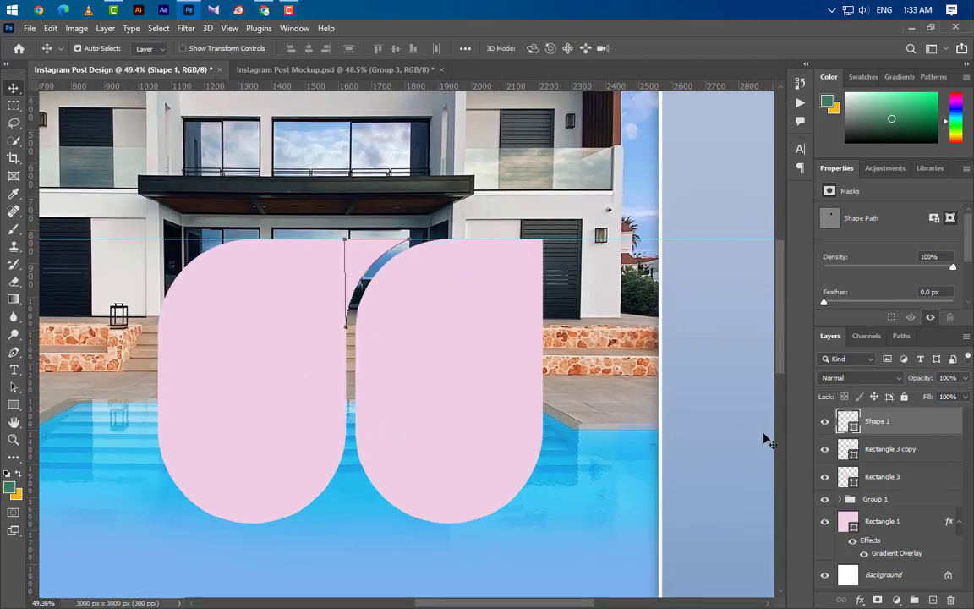
ctrl+click(908, 480)
key(ctrl+g)
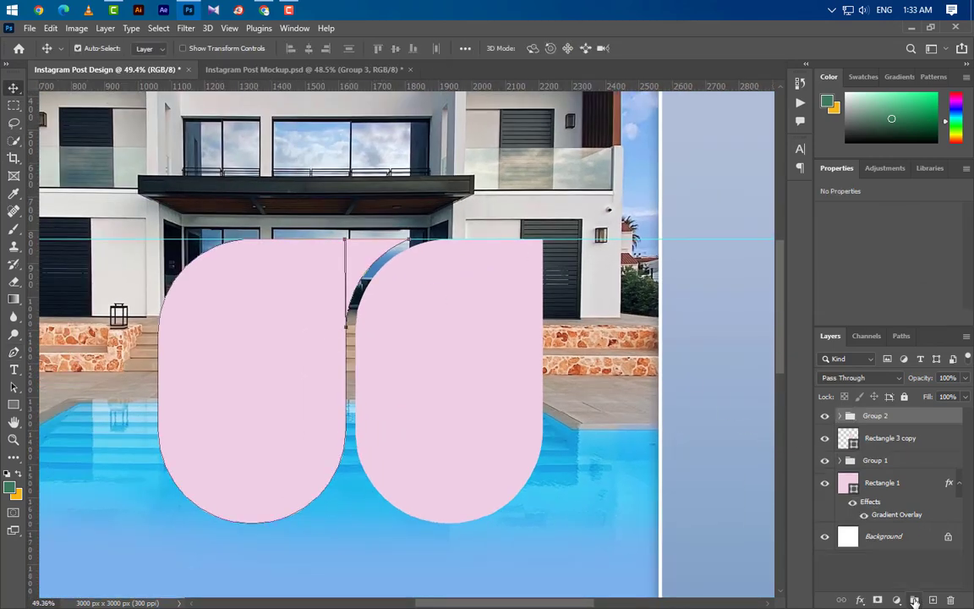
Place a copy of Group 2, flipped horizontally and vertically, to the right of the middle shape with a narrow gap
drag(933, 423, 933, 599)
key(ctrl+t)
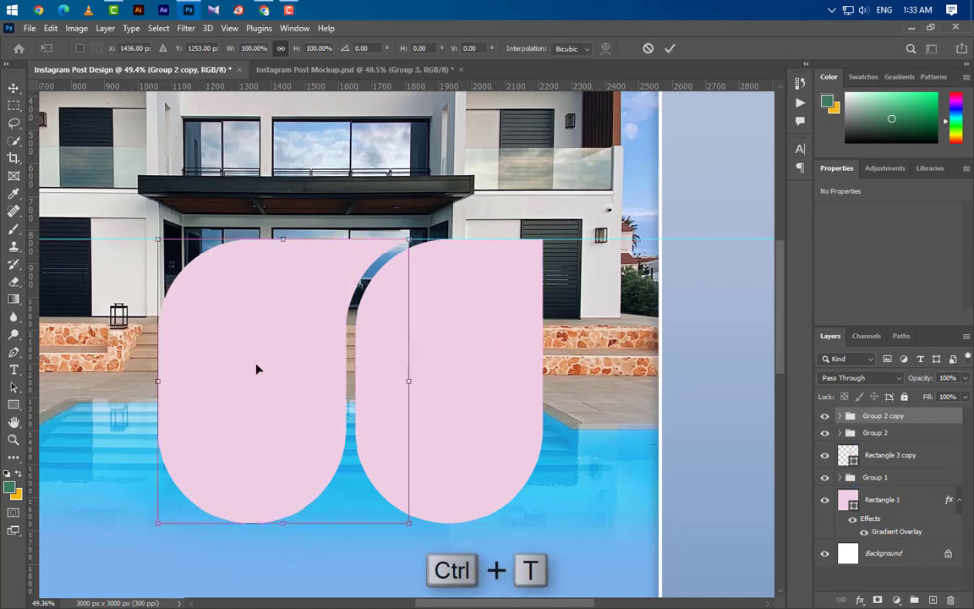
right_click(326, 365)
click(333, 344)
right_click(311, 368)
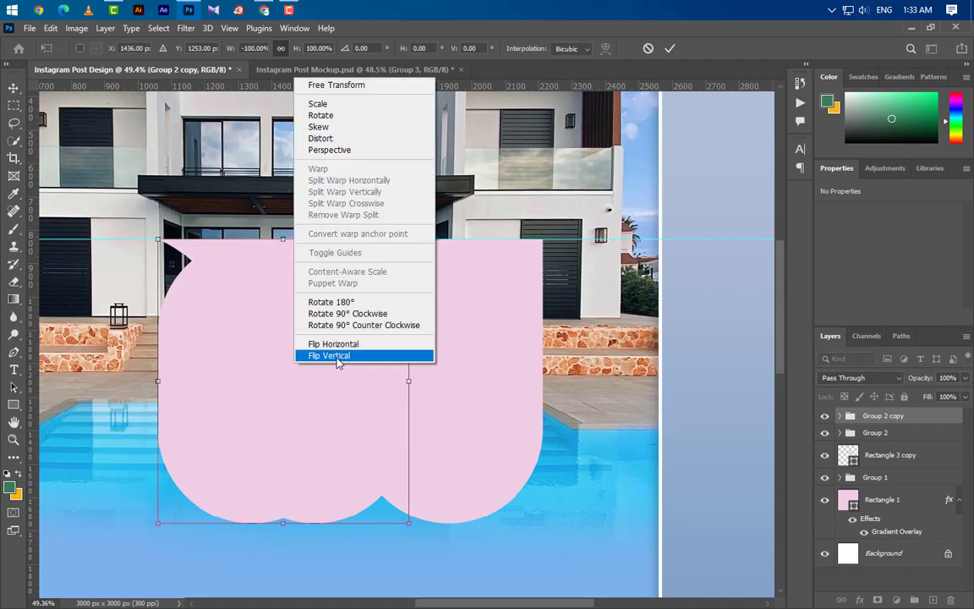
click(328, 355)
drag(304, 366, 629, 375)
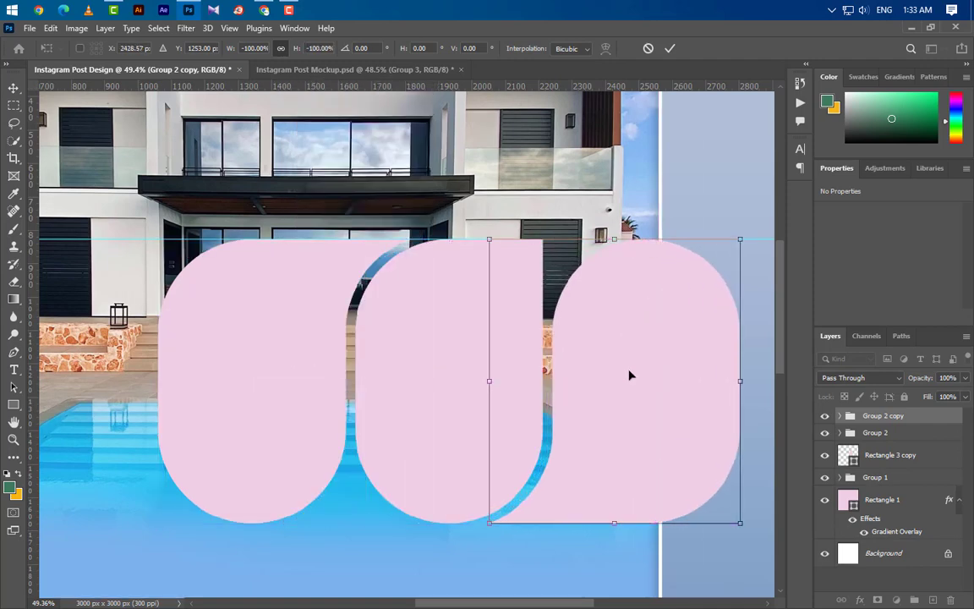
click(670, 49)
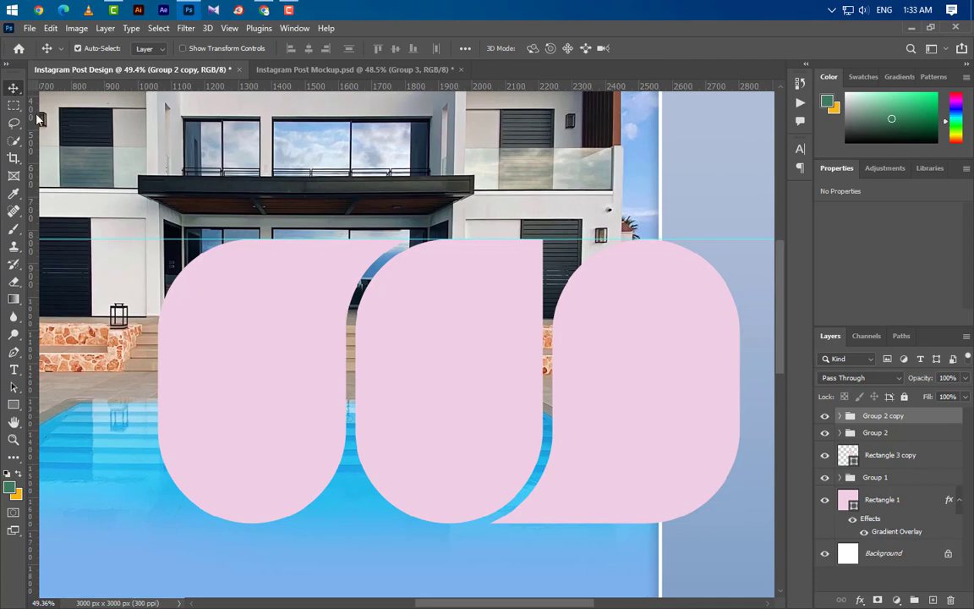
Set the middle shape's lower-left corner radius to 0 px
click(414, 361)
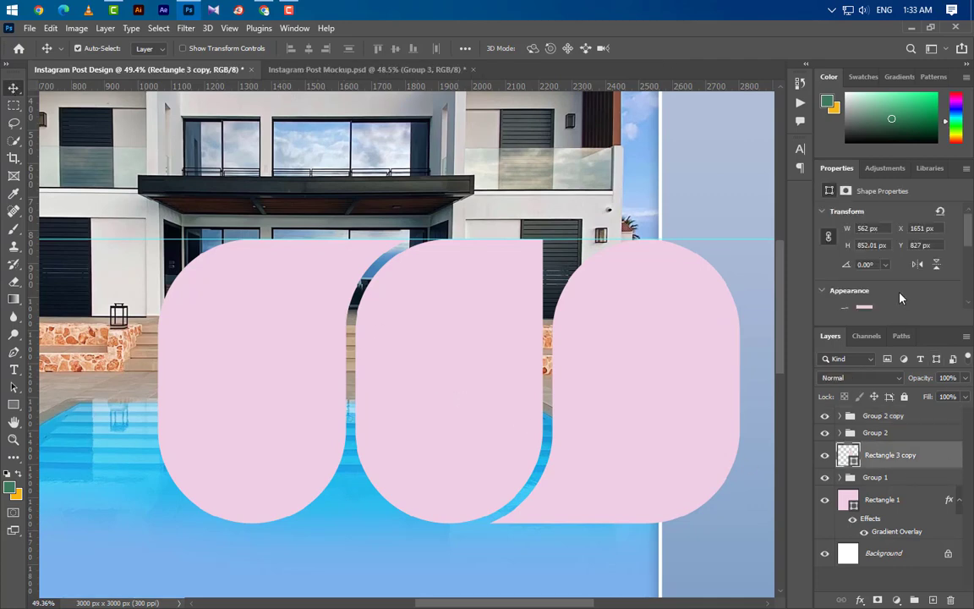
scroll(901, 298, down, 5)
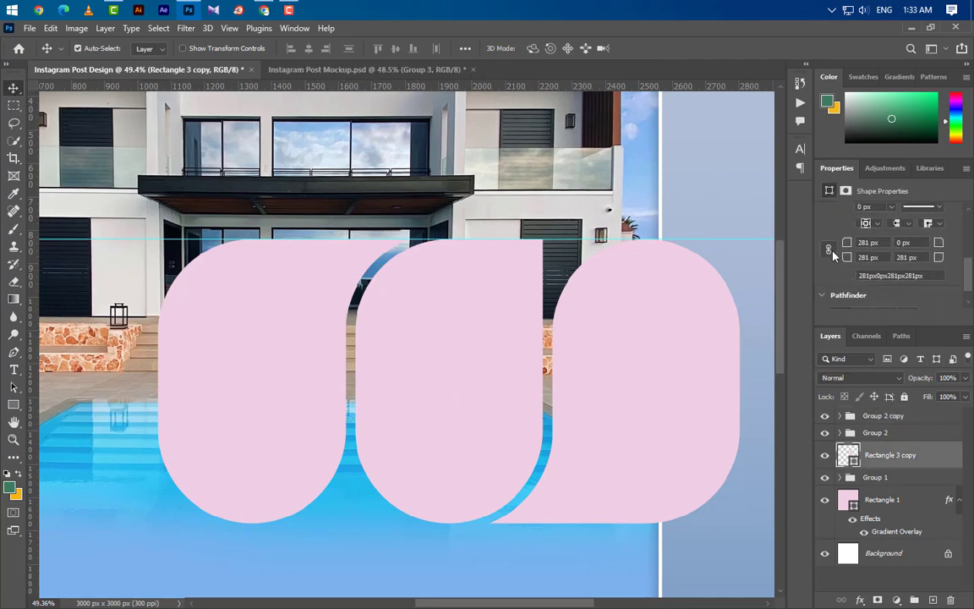
drag(268, 353, 264, 432)
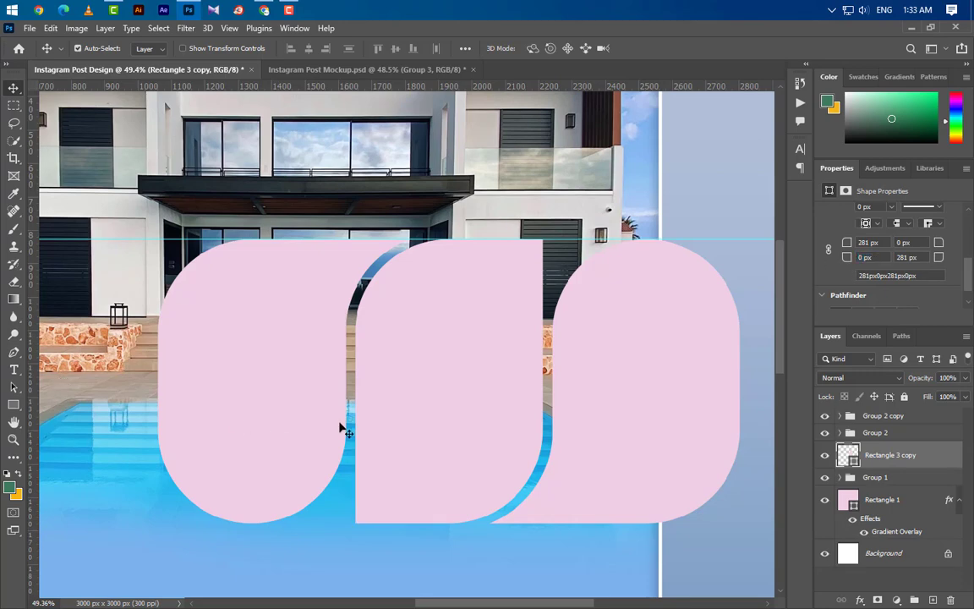
Duplicate the curved filler shape horizontally to extend the middle shape's upper-right corner along the third shape's curve
scroll(613, 387, up, 5)
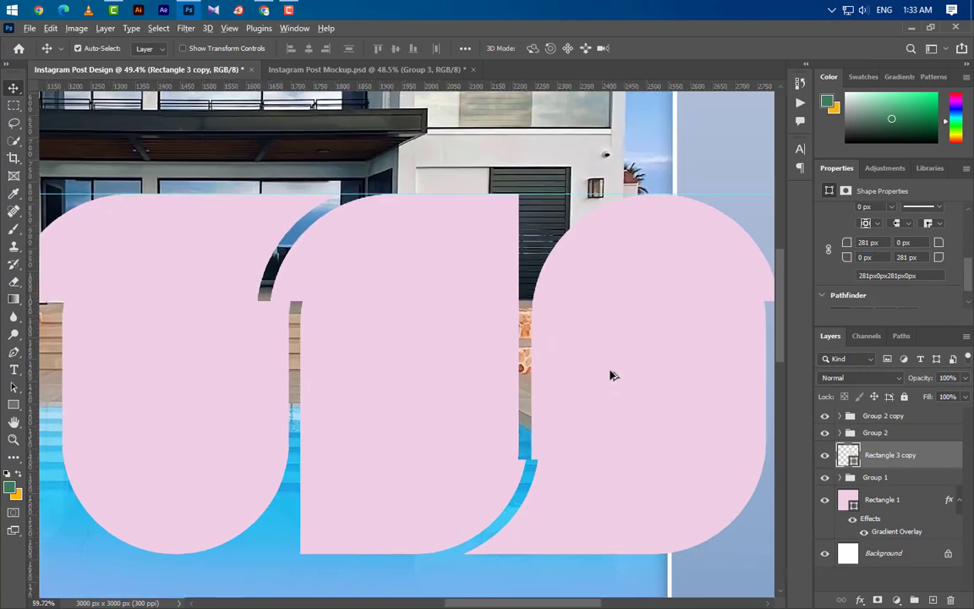
click(228, 175)
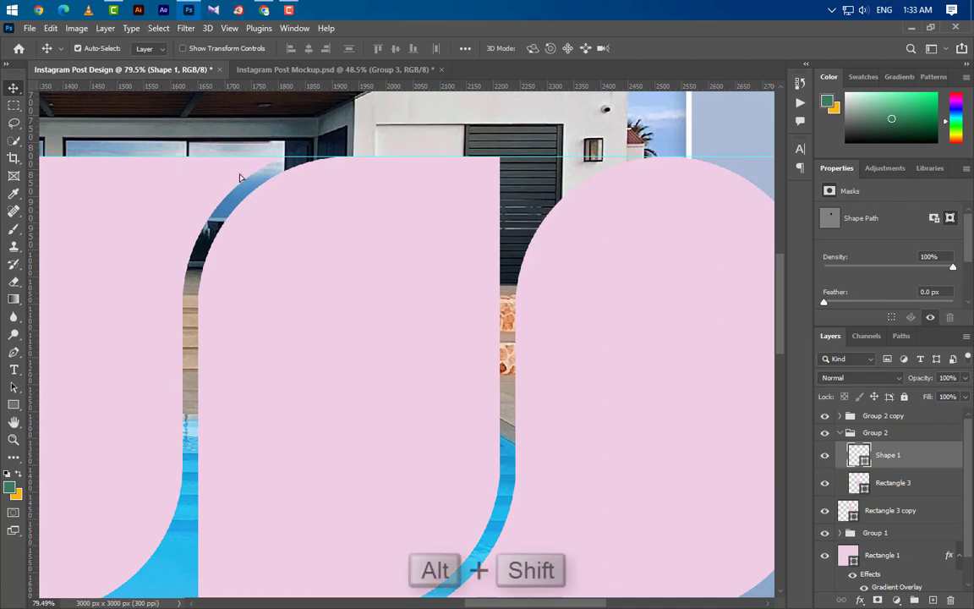
drag(230, 175, 542, 181)
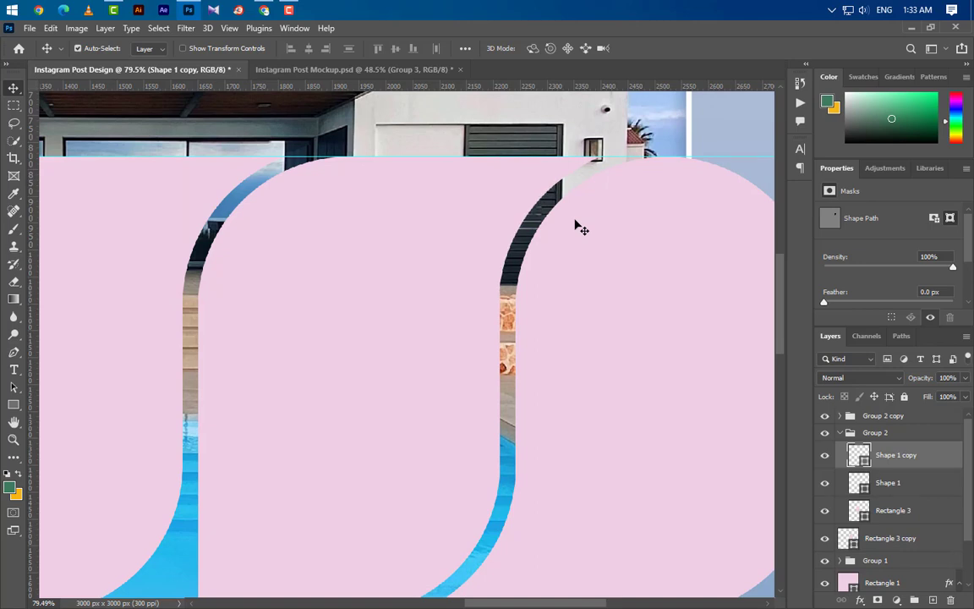
Duplicate the third shape's curved filler horizontally to extend the middle shape's lower-left corner along the first shape's curve
scroll(487, 184, down, 5)
click(506, 448)
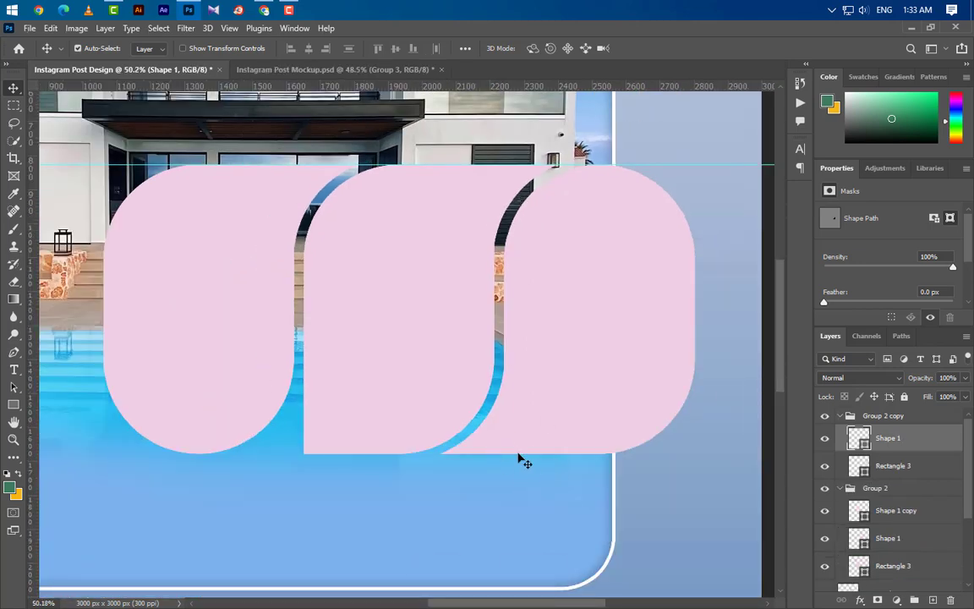
drag(498, 437, 301, 443)
scroll(285, 446, up, 5)
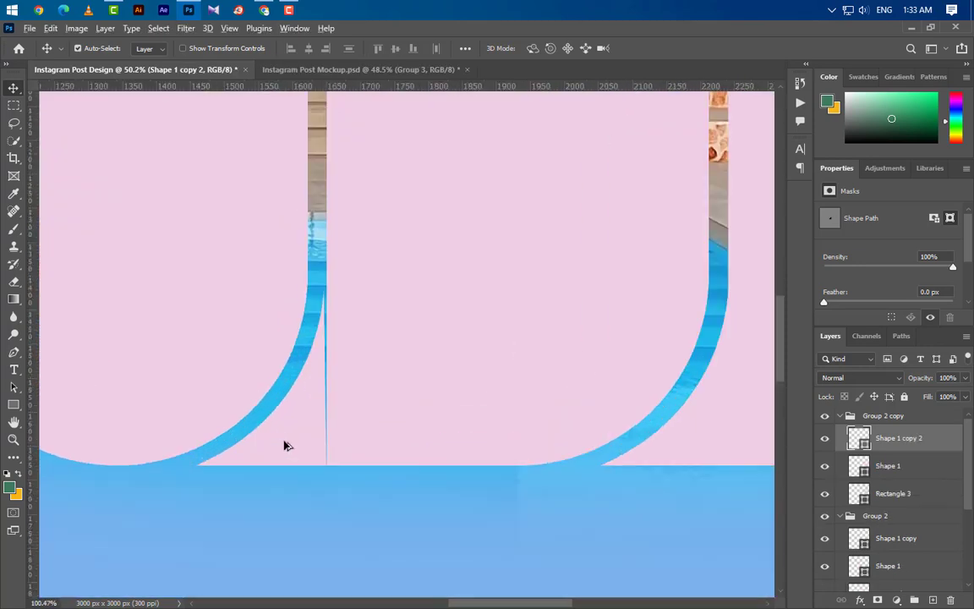
scroll(287, 446, up, 3)
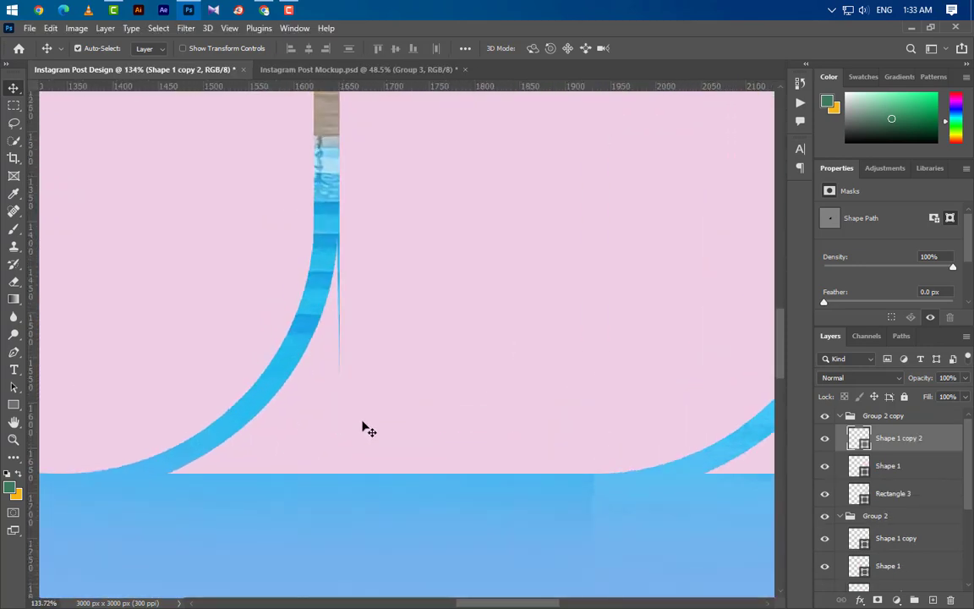
scroll(365, 428, down, 8)
scroll(317, 432, down, 2)
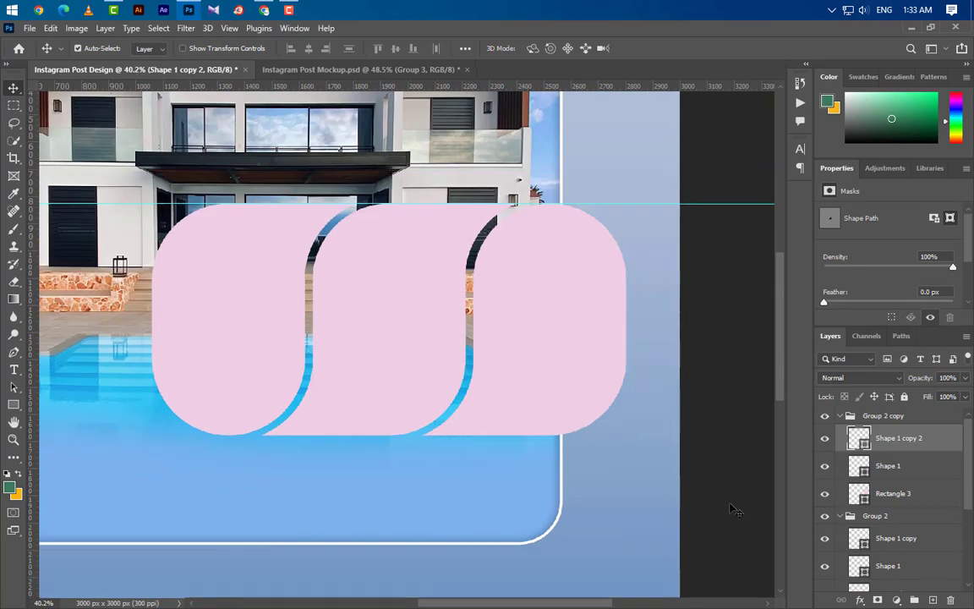
Move Shape 1 copy 2, Shape 1 copy and Rectangle 3 copy out of their groups to the top of the layer stack
drag(906, 446, 914, 409)
click(441, 209)
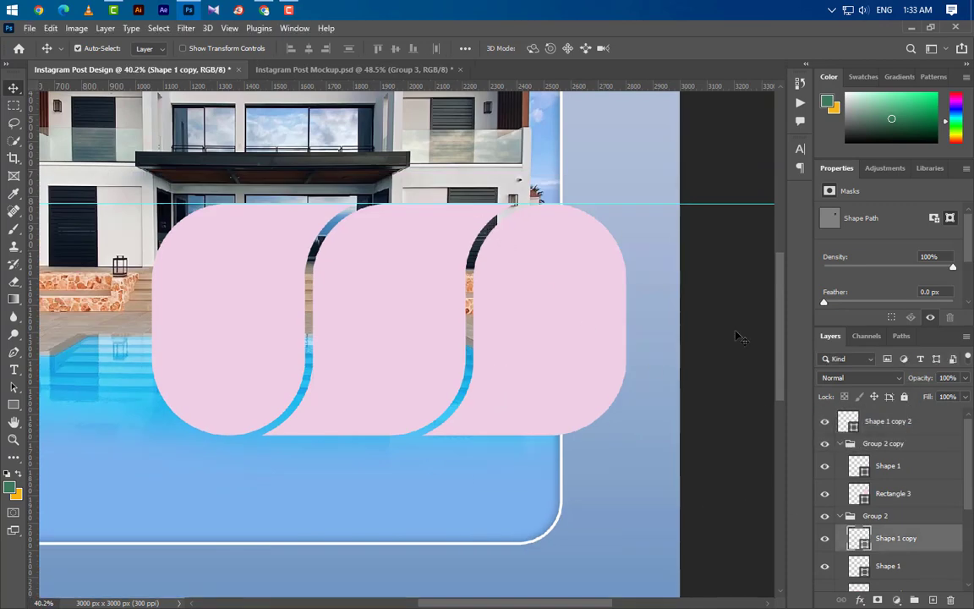
drag(904, 538, 905, 415)
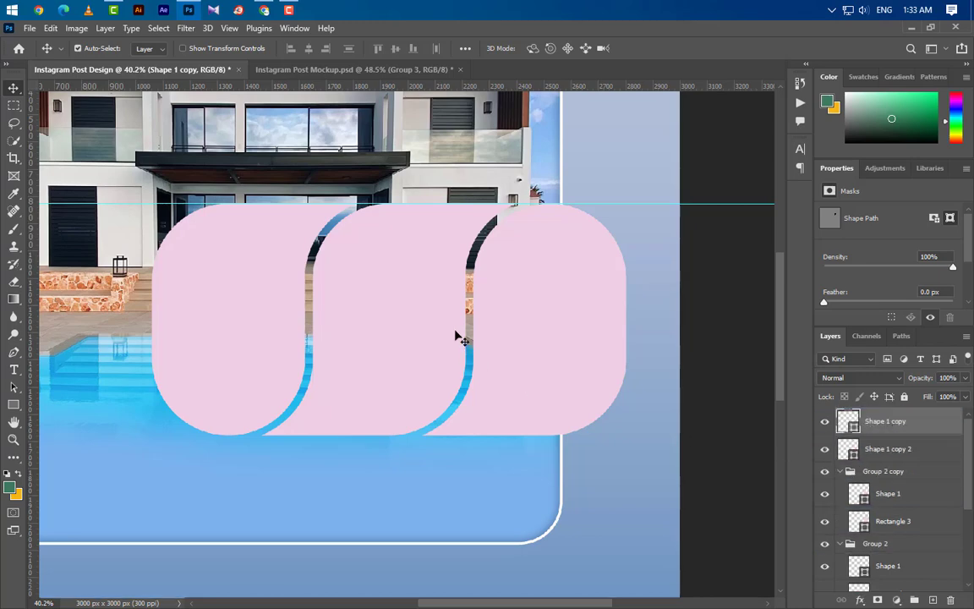
drag(856, 232, 860, 406)
Combine Rectangle 3 copy, Shape 1 copy and Shape 1 copy 2 into one smart object
shift+click(901, 478)
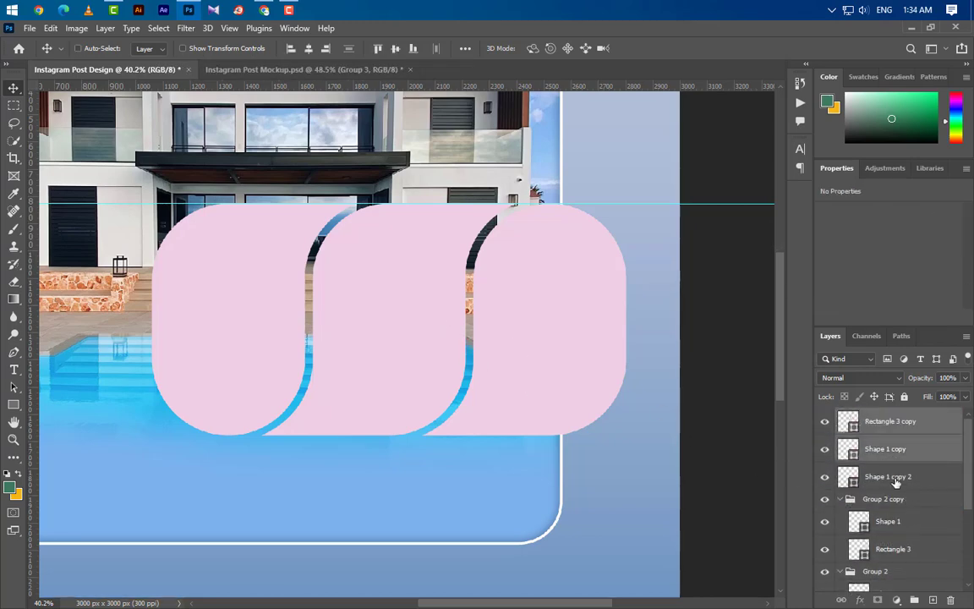
right_click(846, 423)
click(802, 225)
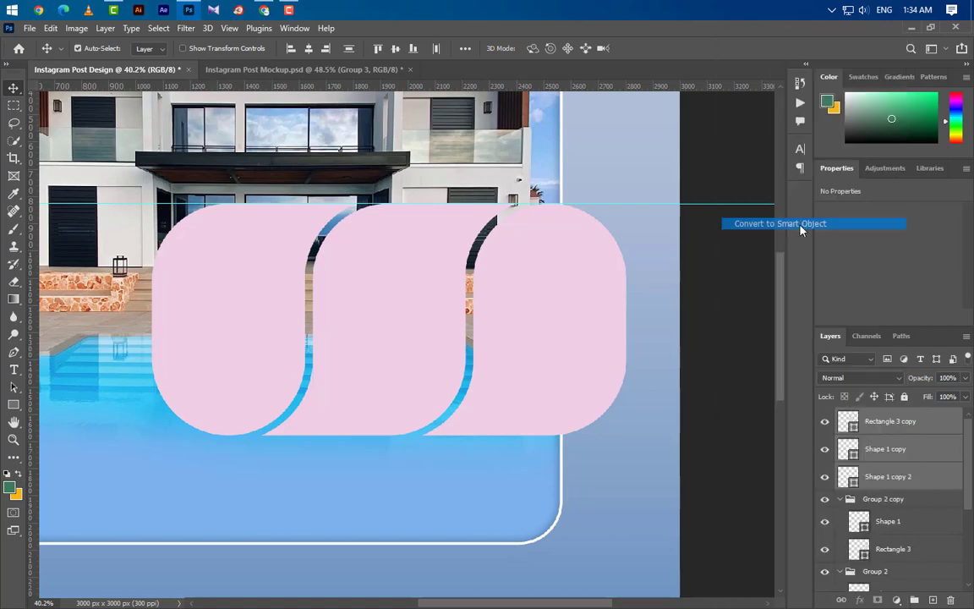
Convert Group 2 copy and Group 2 each into its own smart object
click(841, 444)
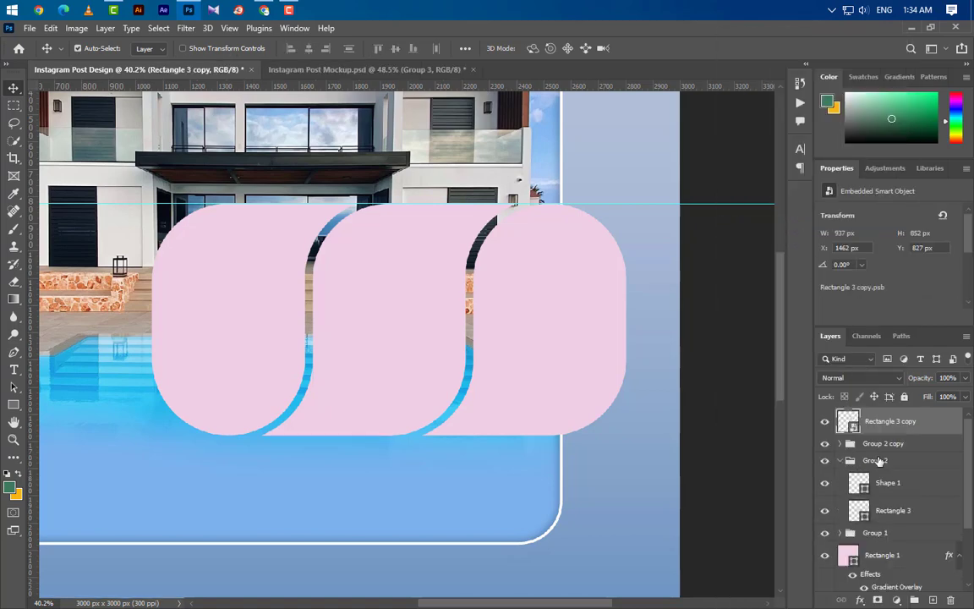
right_click(891, 446)
click(788, 232)
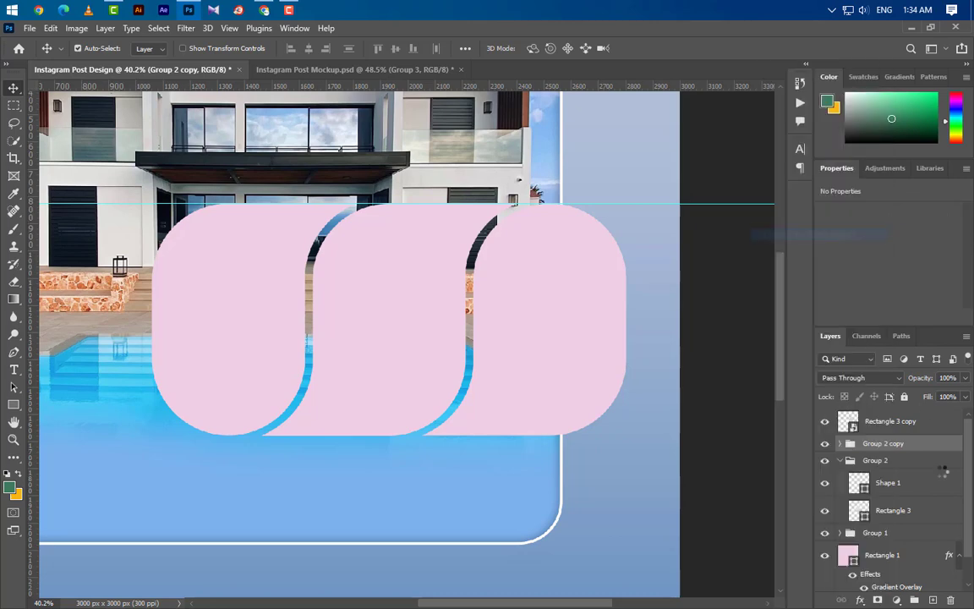
click(840, 460)
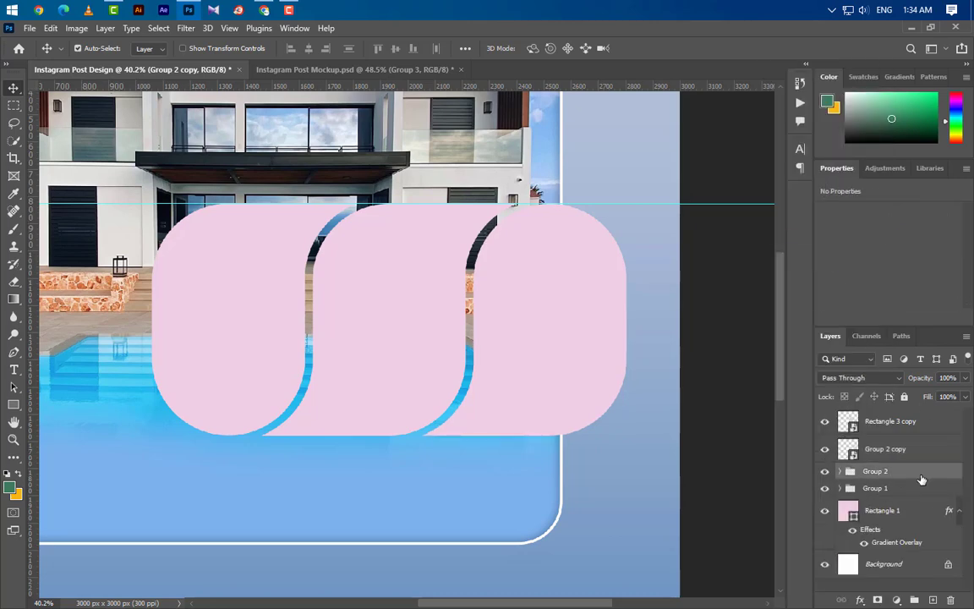
right_click(880, 471)
click(791, 235)
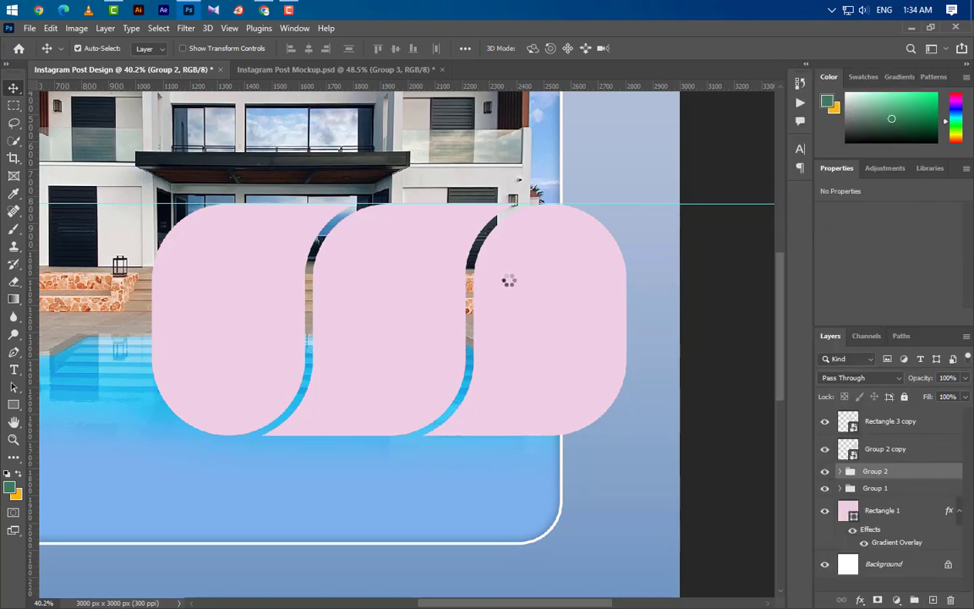
Move the three shape smart objects together to the canvas's horizontal centre, with their centre at Y about 1523 px
scroll(536, 393, down, 2)
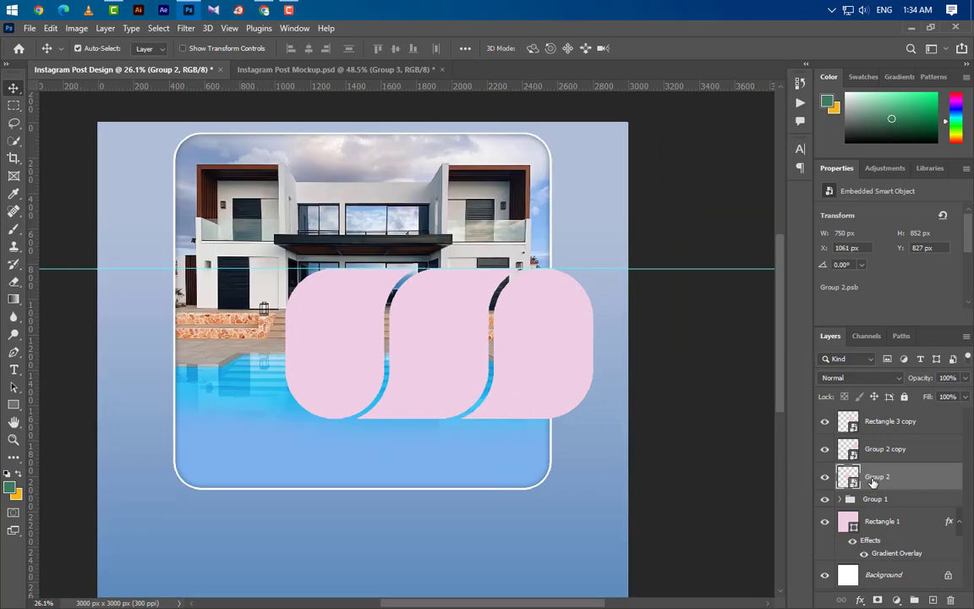
shift+click(888, 421)
key(ctrl+t)
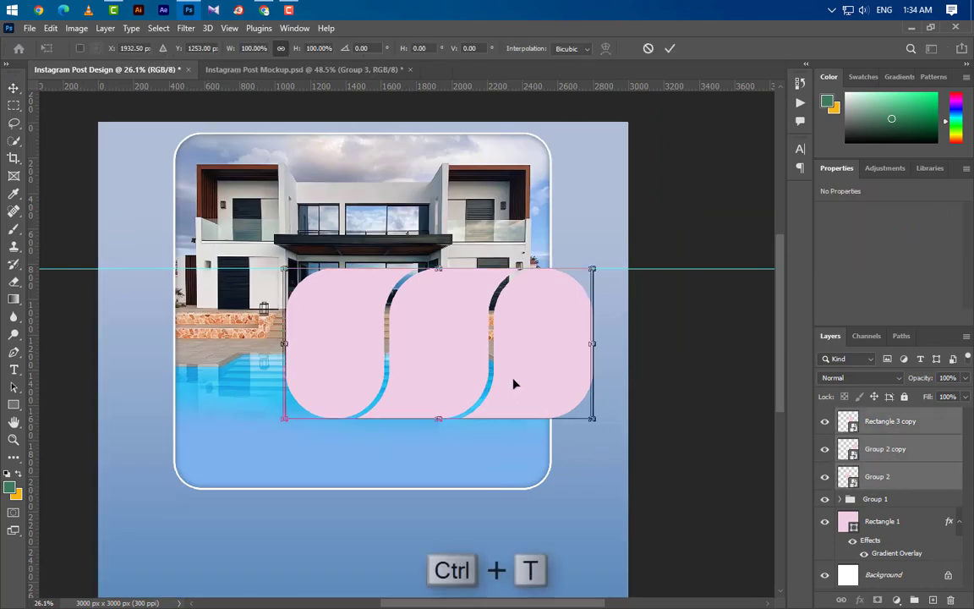
drag(515, 385, 447, 429)
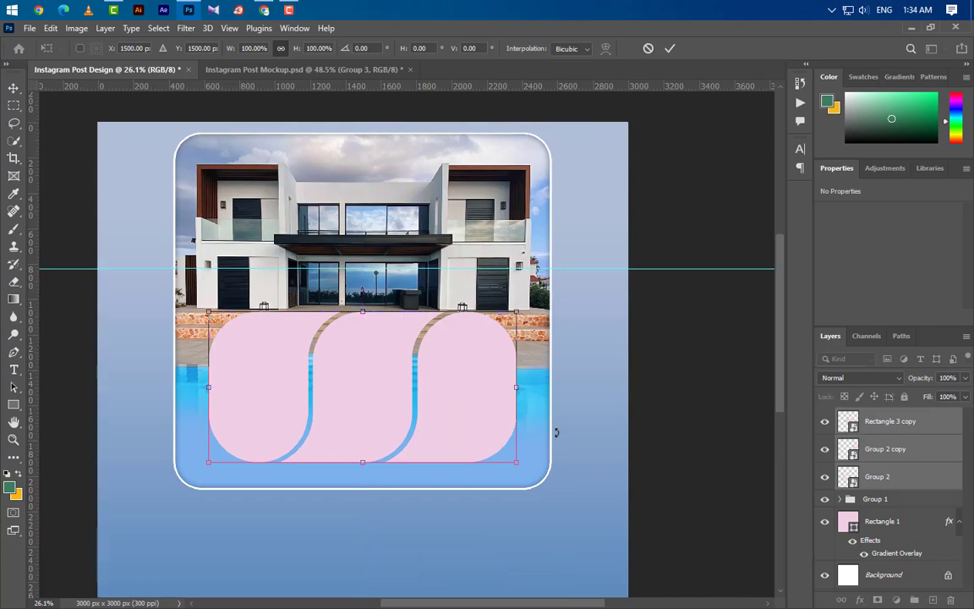
key(Down)
key(Down)
key(Down)
key(Down)
key(Down)
key(Down)
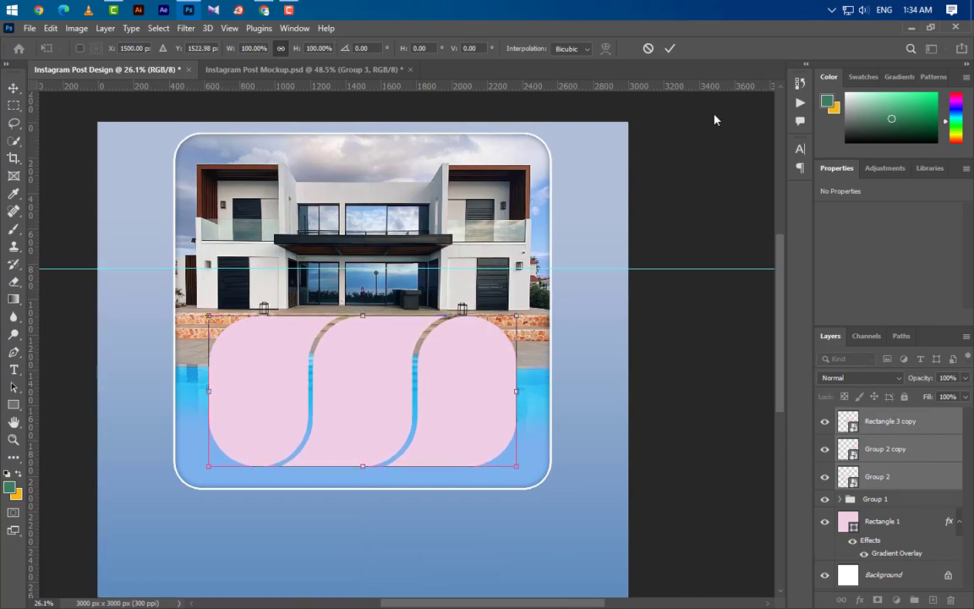
click(669, 48)
Place the white kitchen photo from the Downloads folder directly above Group 2, scaled to about 6.26% over the first shape
scroll(269, 341, down, 1)
click(270, 341)
click(272, 339)
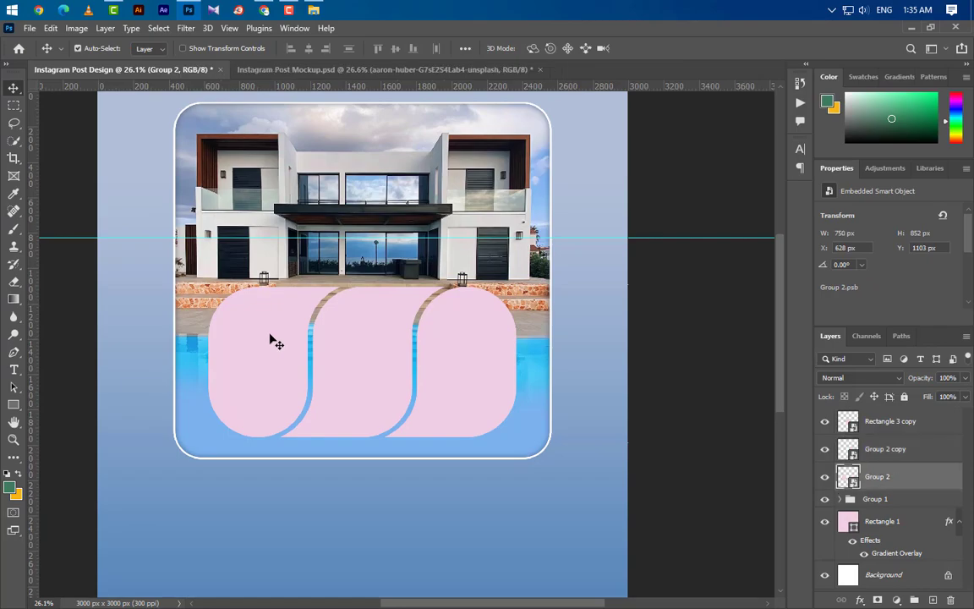
click(314, 9)
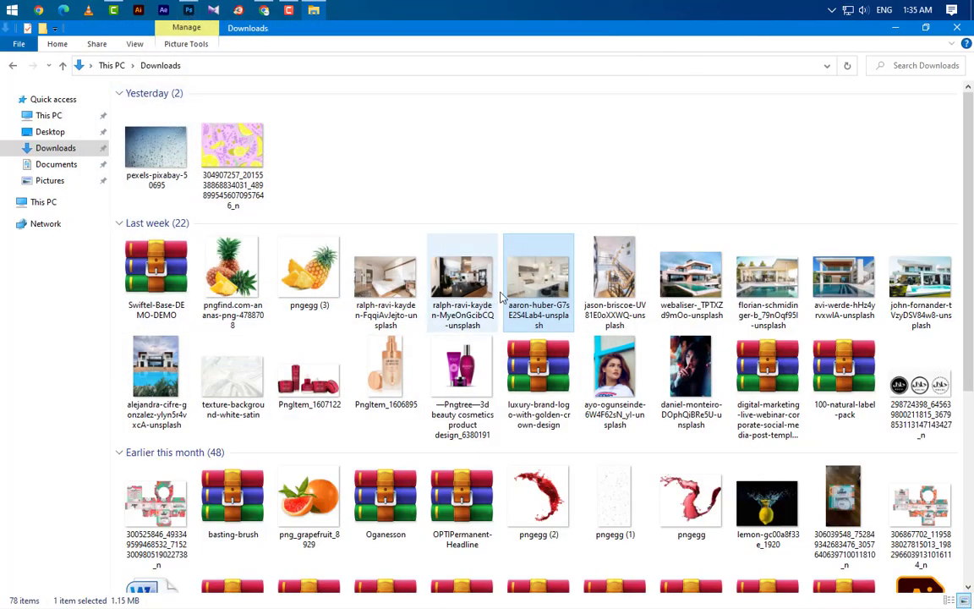
drag(508, 264, 373, 416)
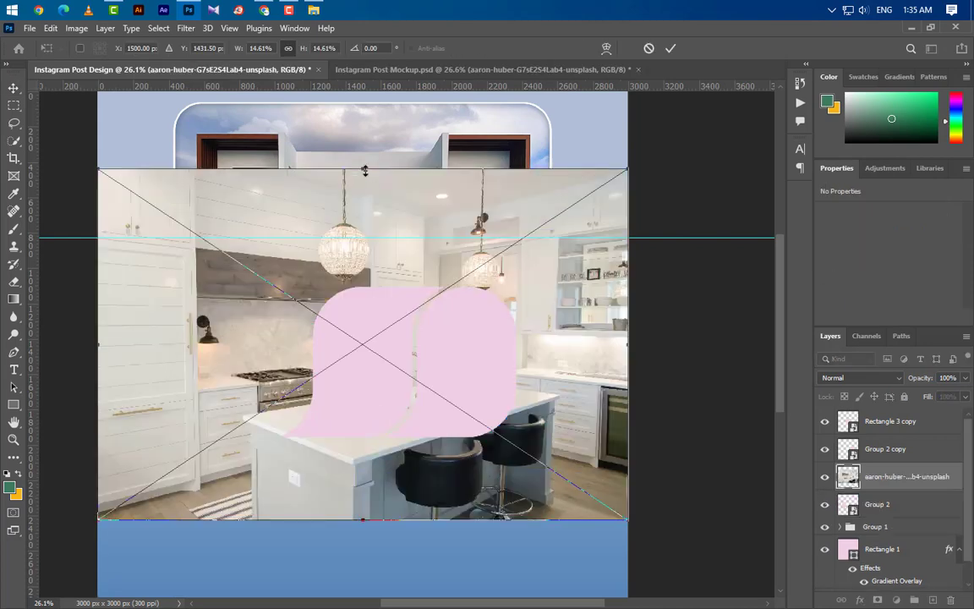
drag(364, 170, 365, 286)
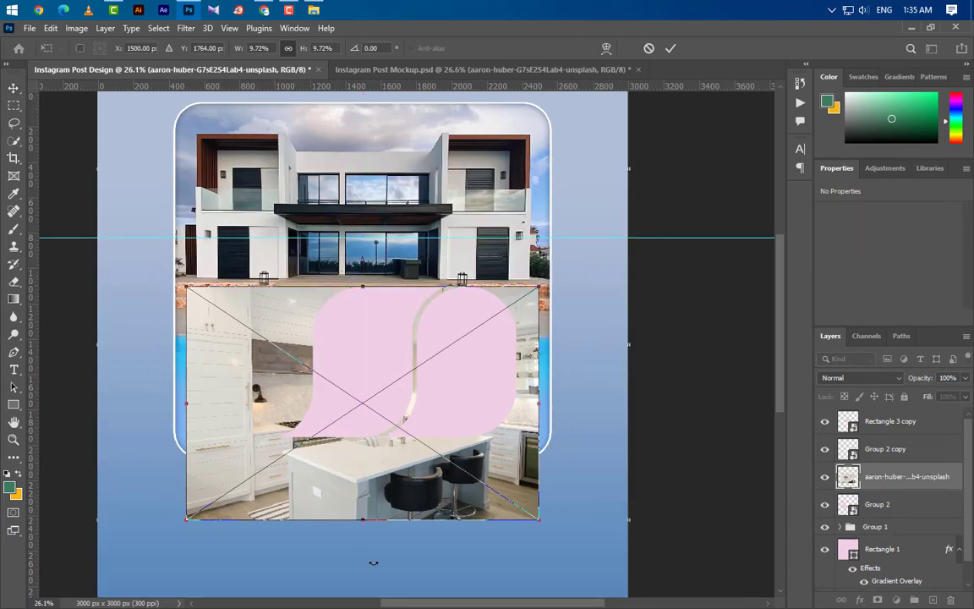
drag(362, 523, 362, 436)
drag(389, 353, 302, 353)
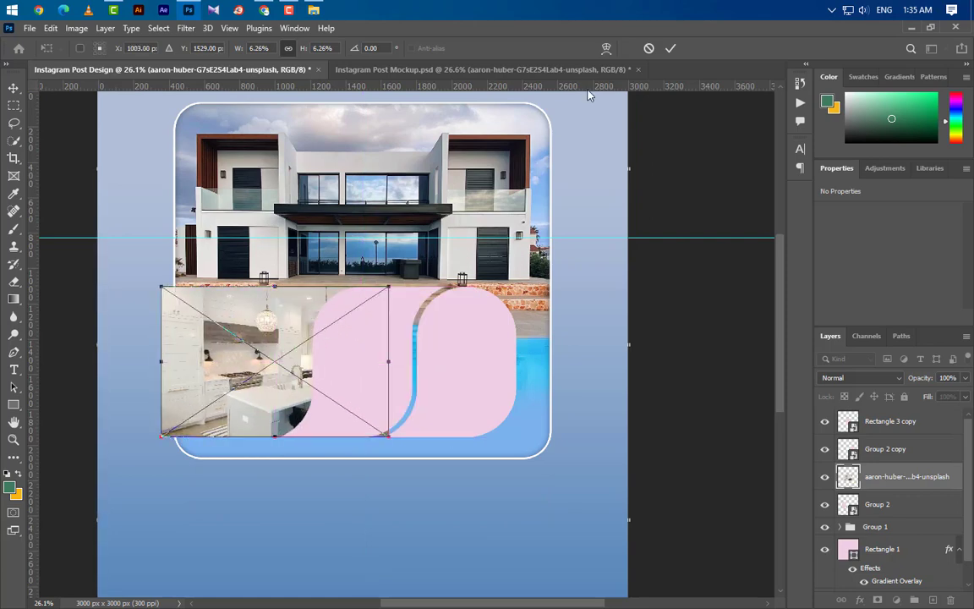
key(Return)
Clip the kitchen photo to Group 2 and shift it slightly left within the first shape
right_click(902, 476)
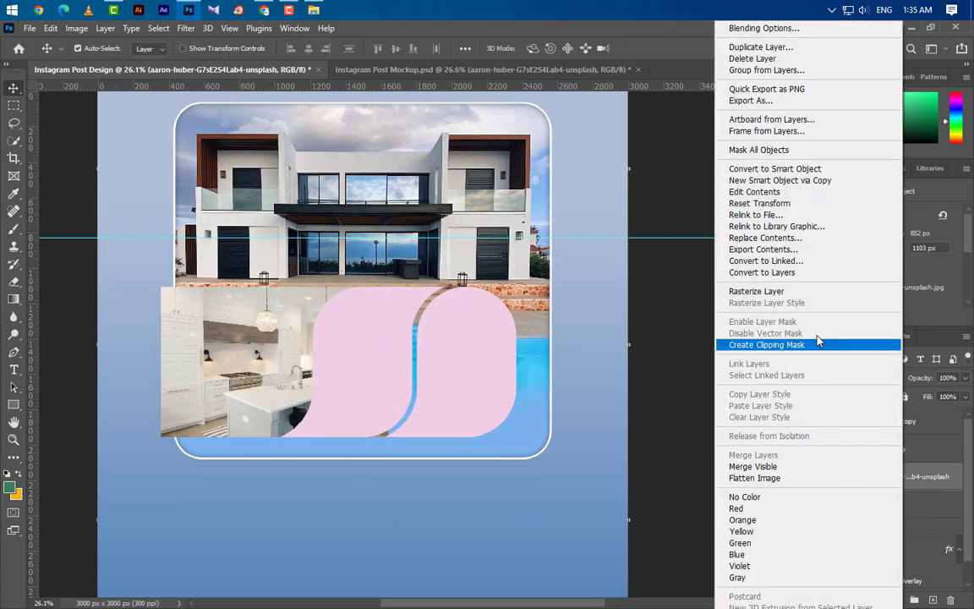
click(798, 345)
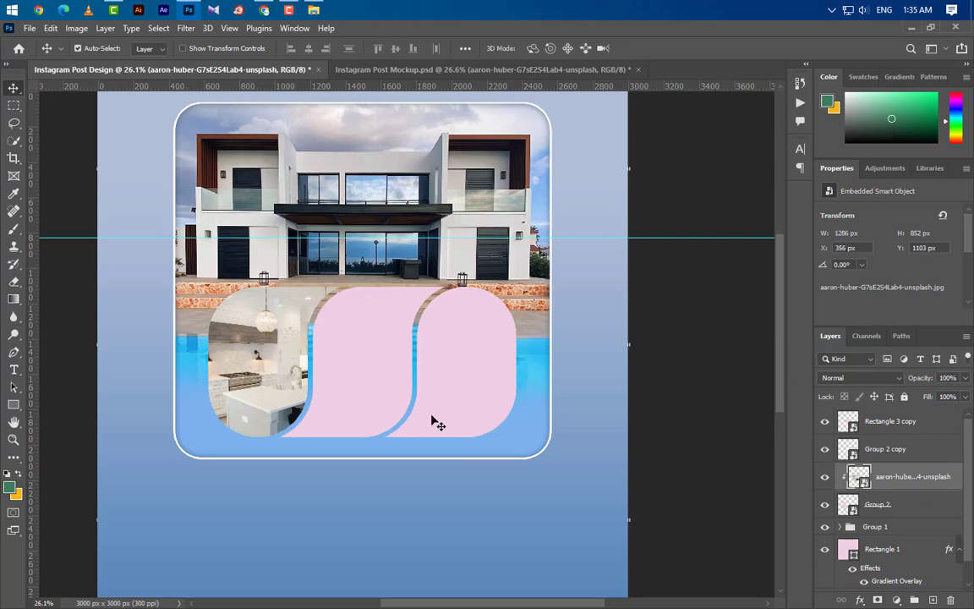
key(shift+Left)
key(shift+Left)
key(shift+Left)
key(shift+Left)
key(shift+Left)
key(shift+Left)
key(shift+Left)
Place the staircase photo from the Downloads folder over the middle shape at about 9.64% and clip it to Rectangle 3 copy
click(364, 363)
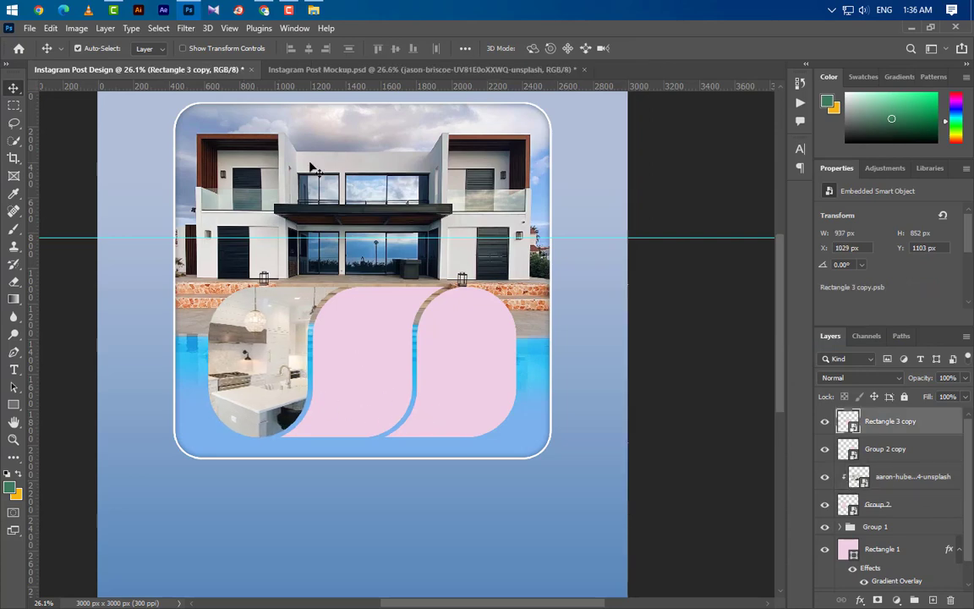
click(178, 10)
drag(604, 226, 182, 11)
drag(446, 302, 376, 426)
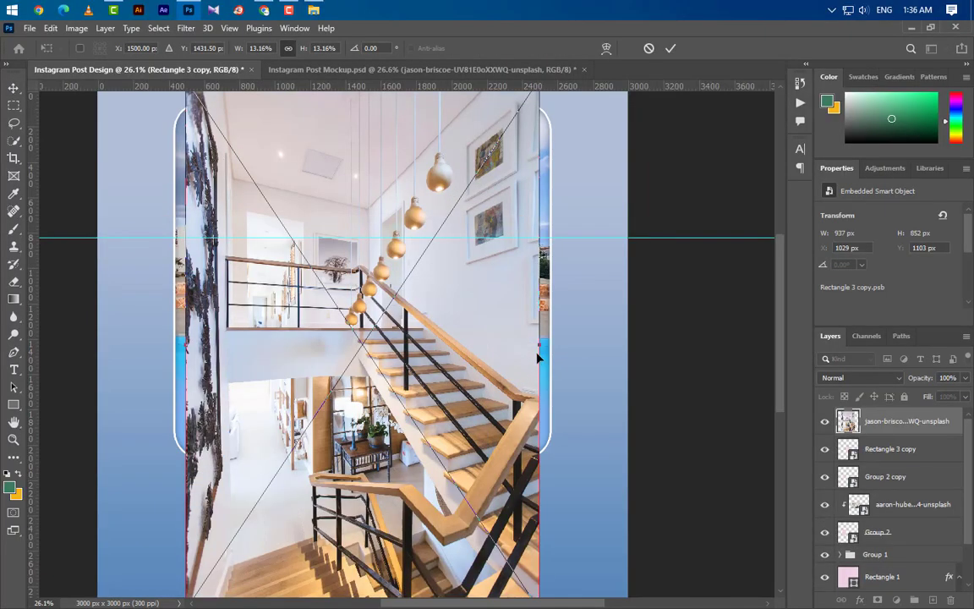
drag(505, 338, 438, 337)
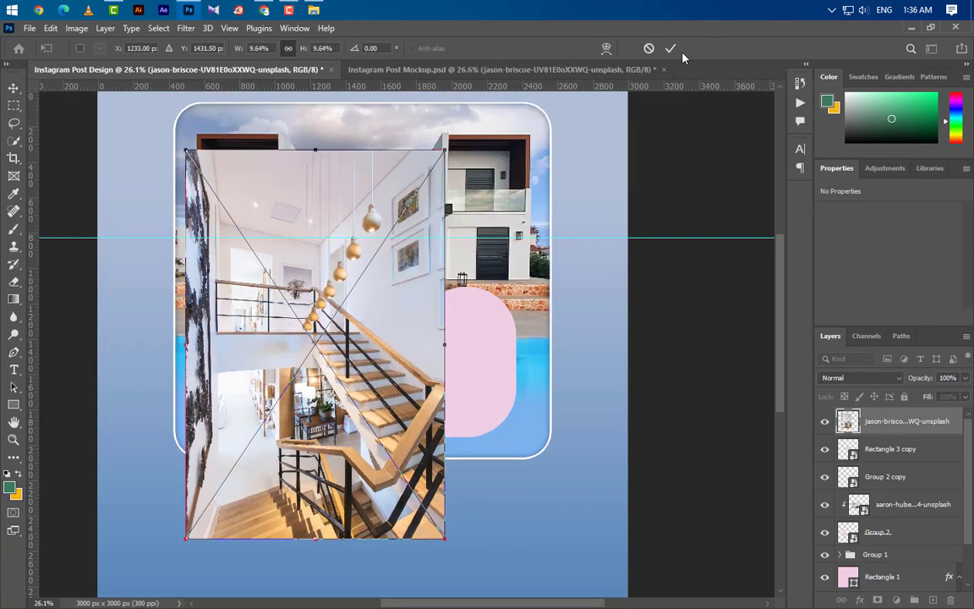
key(Return)
right_click(896, 421)
click(740, 342)
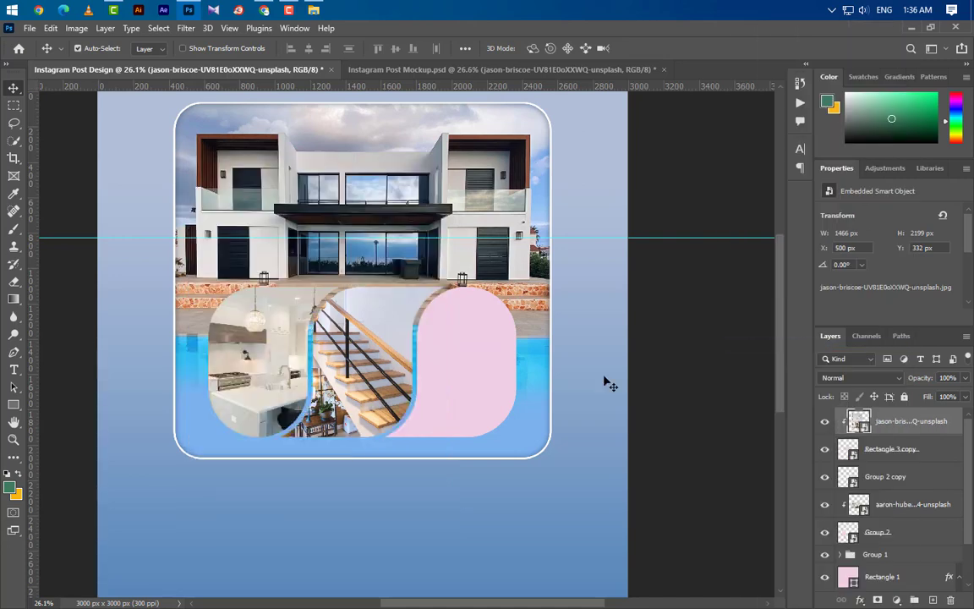
Scale the staircase photo to about 6.16% and shift it up inside the middle shape to Y about 1374 px
key(ctrl+t)
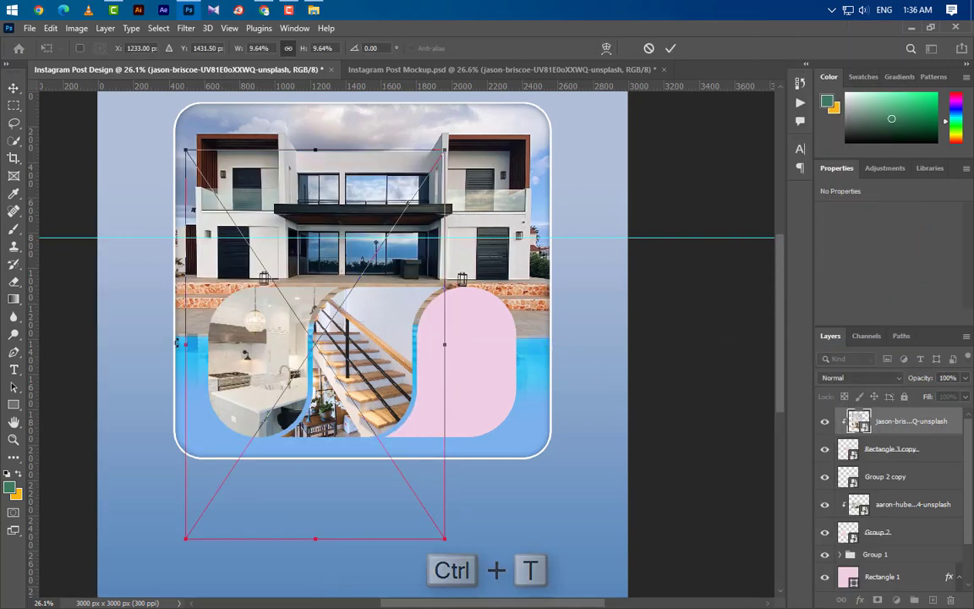
drag(177, 342, 274, 347)
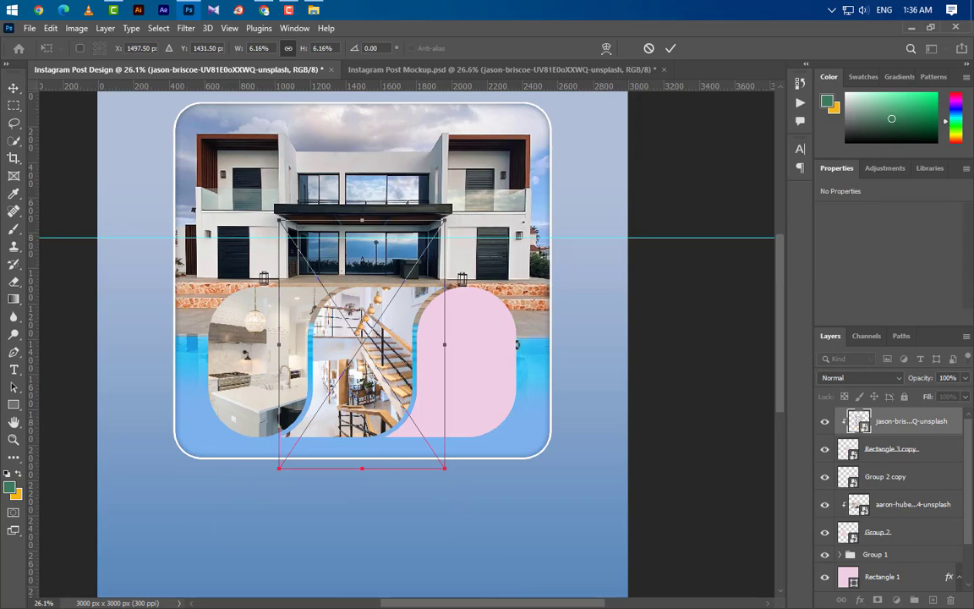
key(Up)
key(Up)
key(Up)
key(Up)
key(Up)
key(Up)
key(Up)
key(Up)
key(Up)
key(Up)
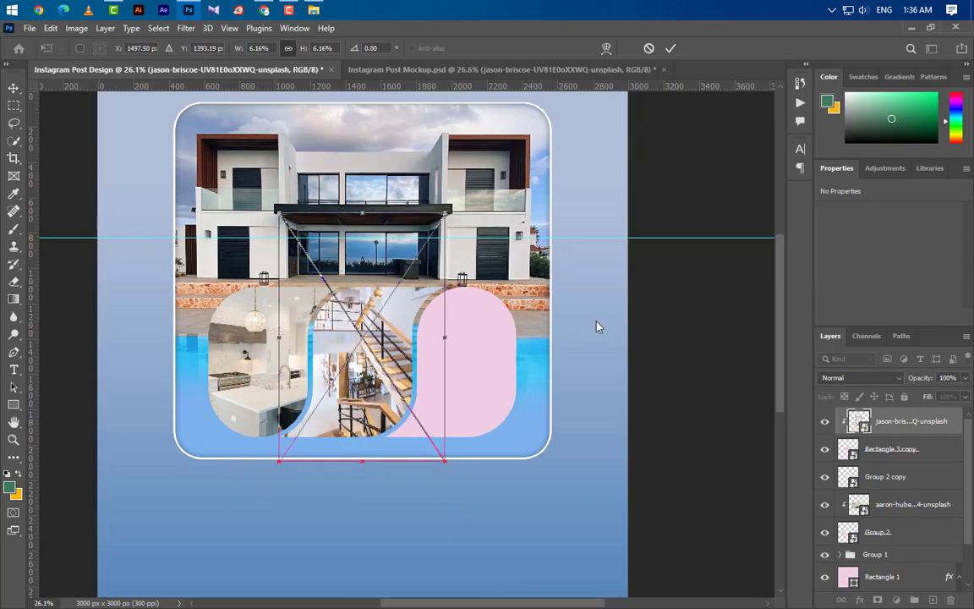
key(Up)
key(Up)
key(Up)
key(Up)
key(Up)
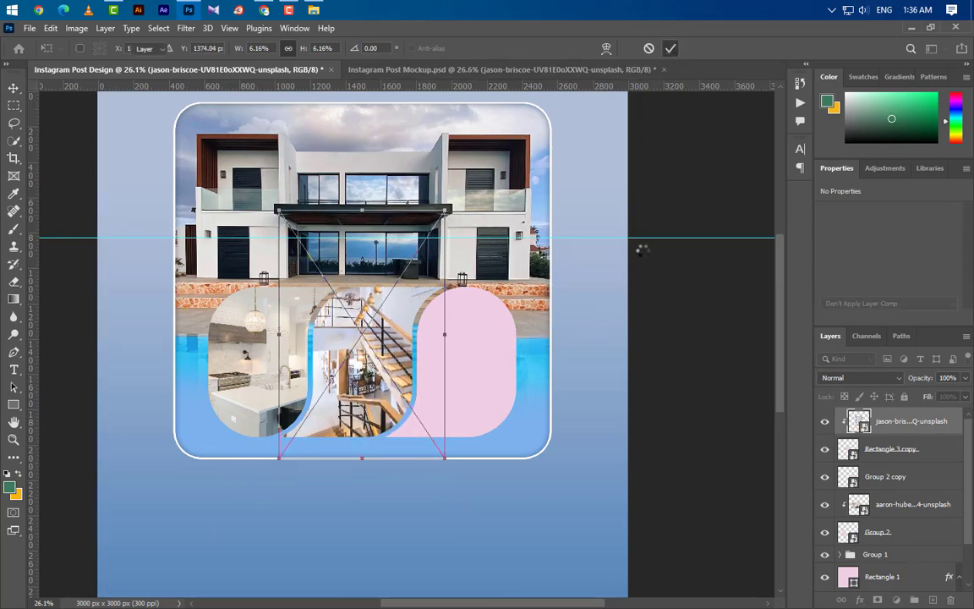
key(Return)
Place the white bedroom photo from the Downloads folder directly above Group 2 copy, scaled to about 5.46% over the third shape
click(471, 368)
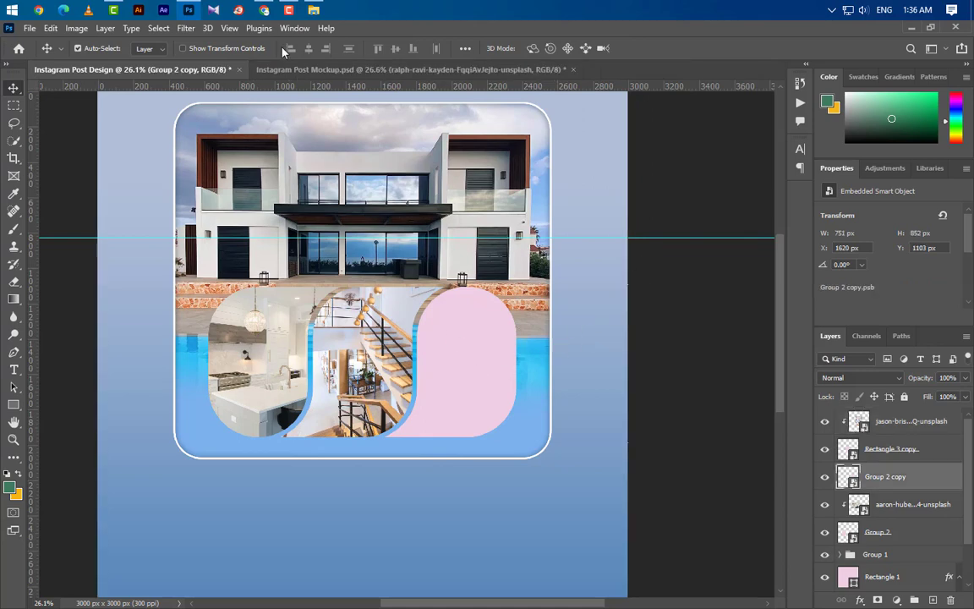
click(189, 10)
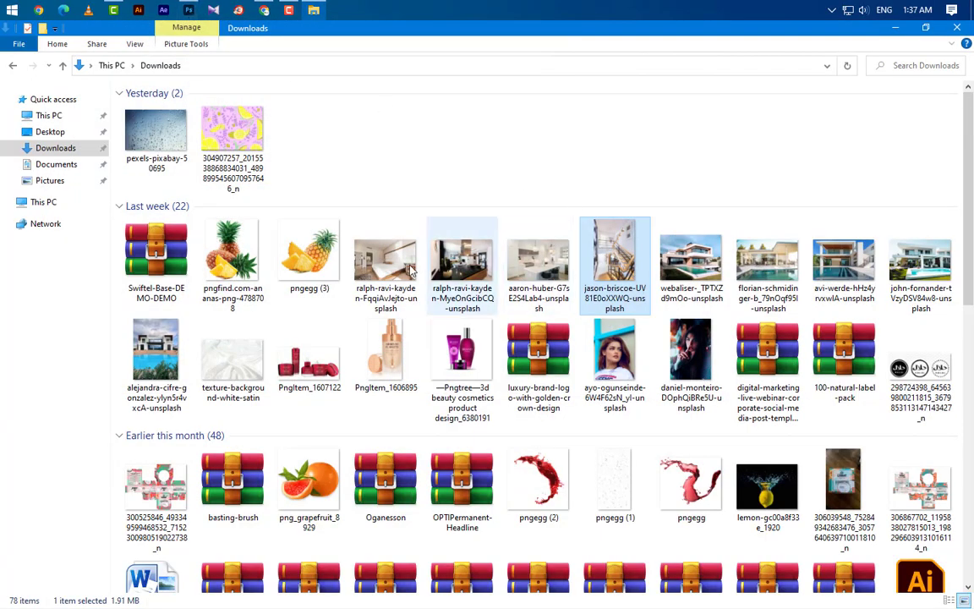
drag(365, 242, 455, 408)
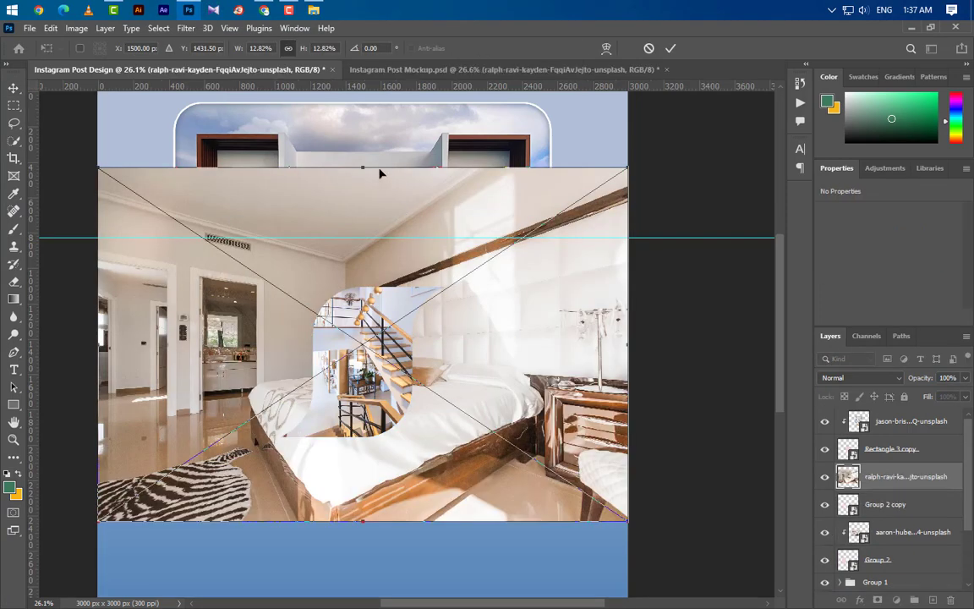
drag(365, 181, 370, 285)
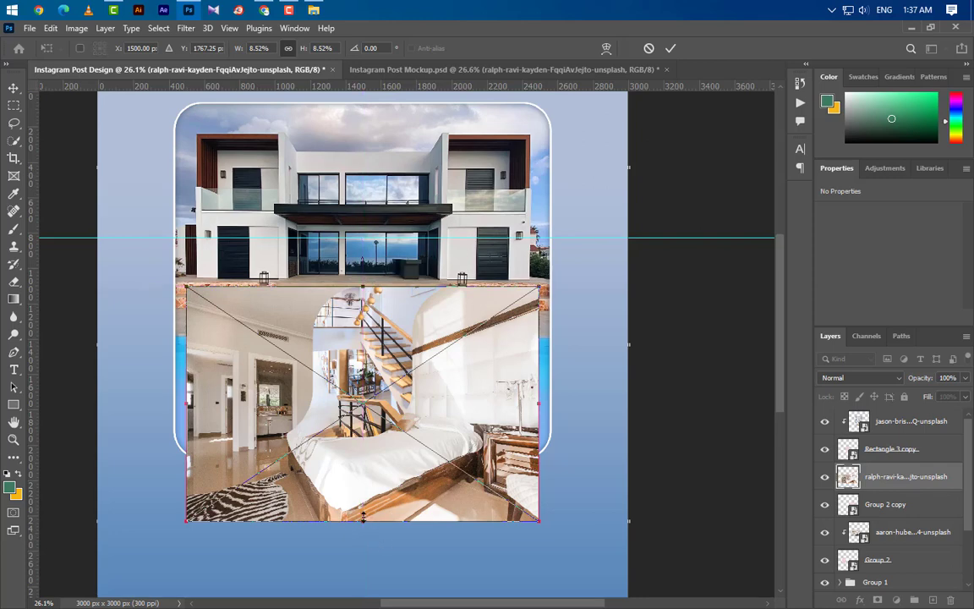
drag(362, 517, 363, 433)
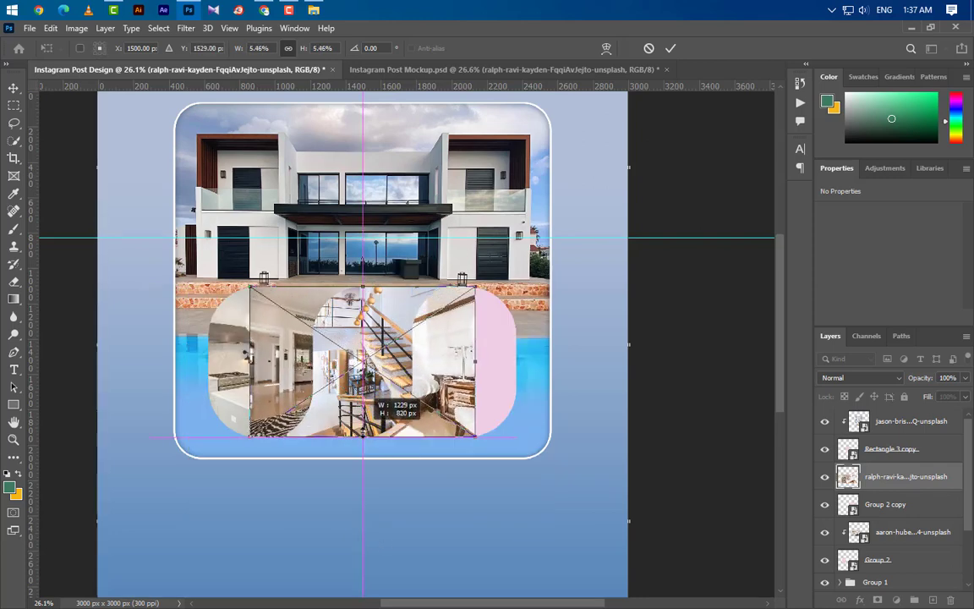
drag(385, 351, 438, 354)
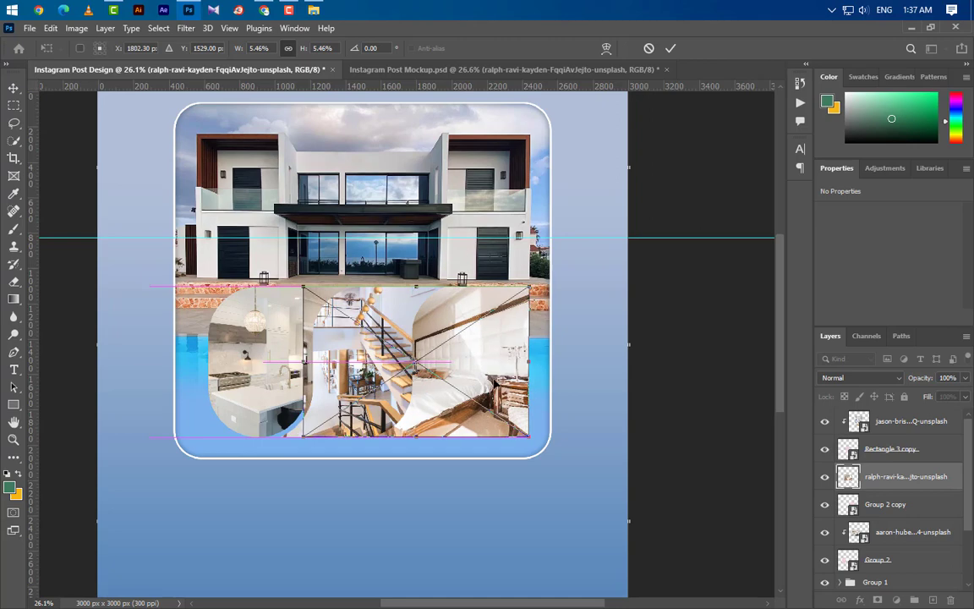
key(Return)
Clip the bedroom photo to Group 2 copy and shift it right so the bed sits inside the third shape
right_click(914, 479)
click(769, 343)
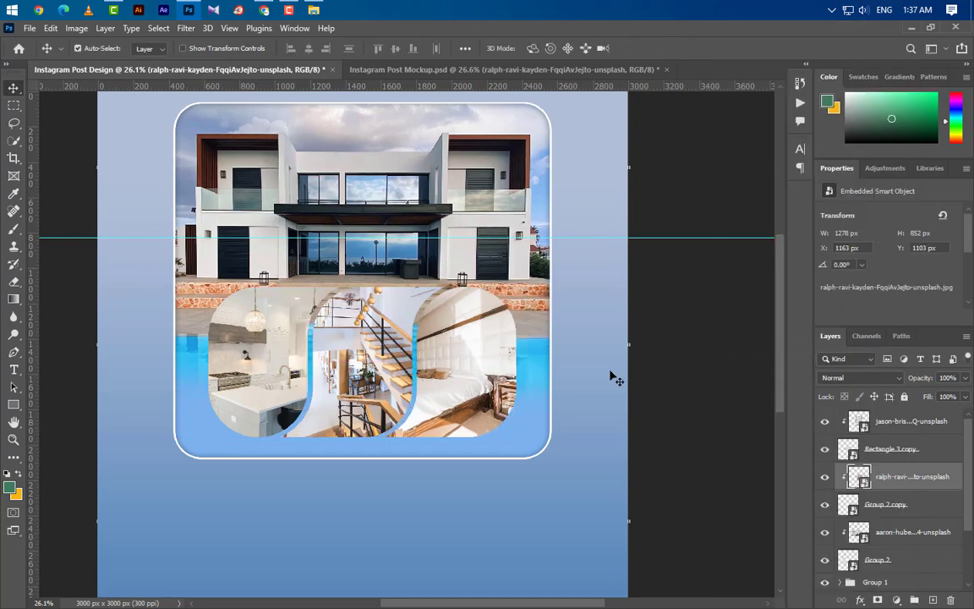
key(shift+Right)
key(shift+Right)
key(shift+Right)
key(shift+Right)
key(shift+Right)
key(shift+Right)
key(shift+Right)
key(shift+Right)
key(shift+Right)
key(shift+Right)
key(shift+Right)
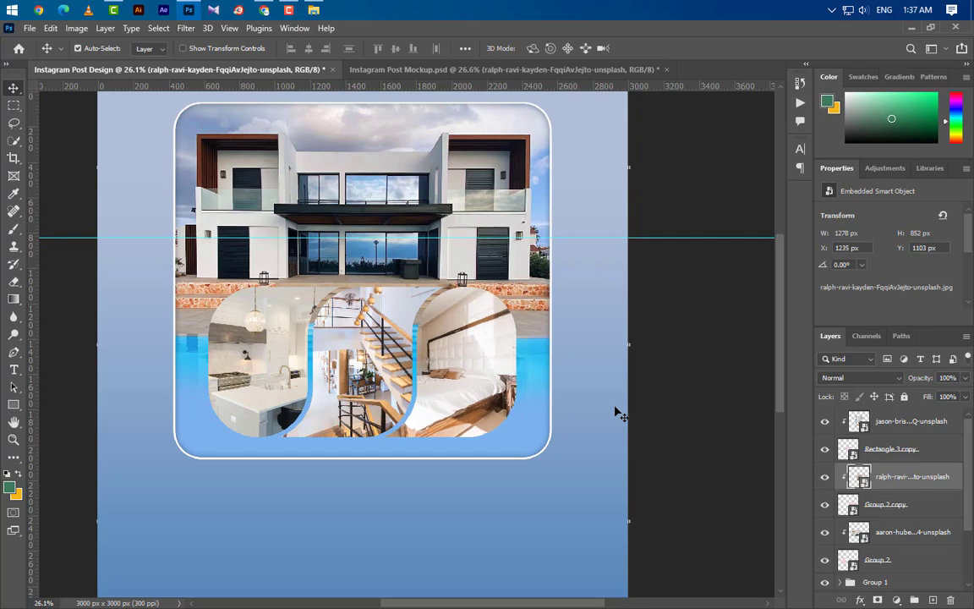
key(shift+Right)
key(shift+Right)
key(shift+Right)
key(shift+Right)
Add a white 5 px outside stroke to the Group 2 copy shape
scroll(856, 482, down, 1)
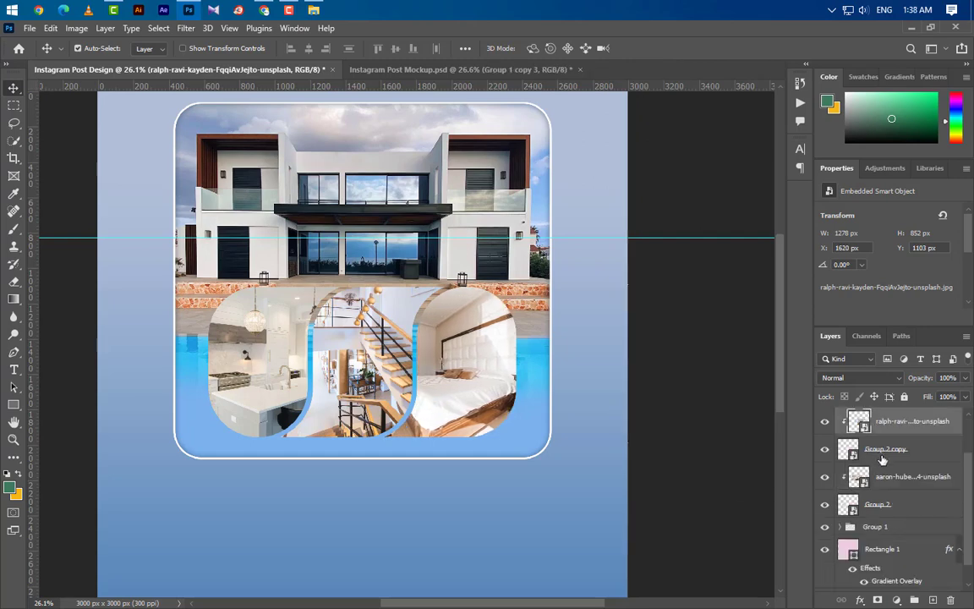
click(883, 457)
double_click(949, 454)
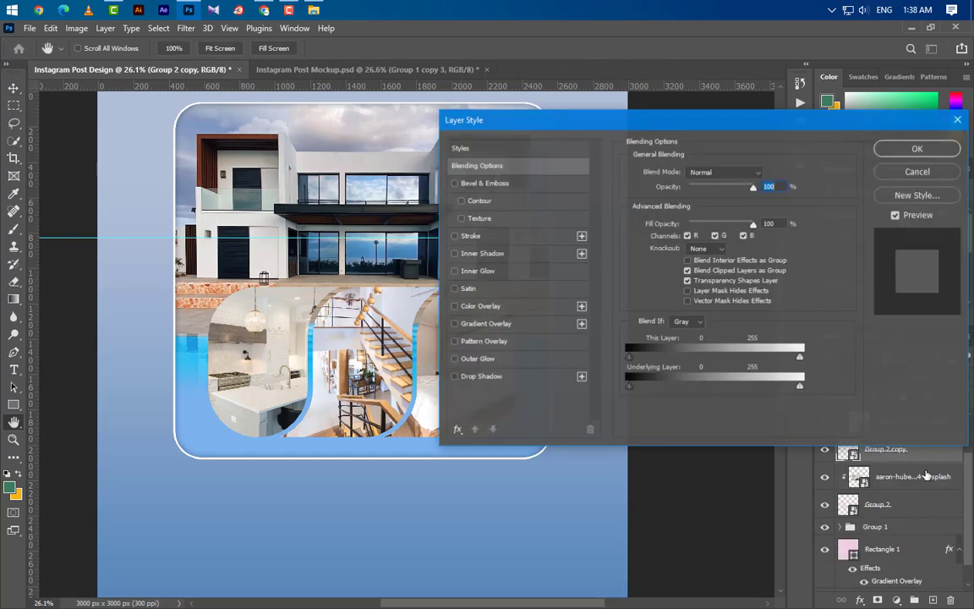
click(463, 236)
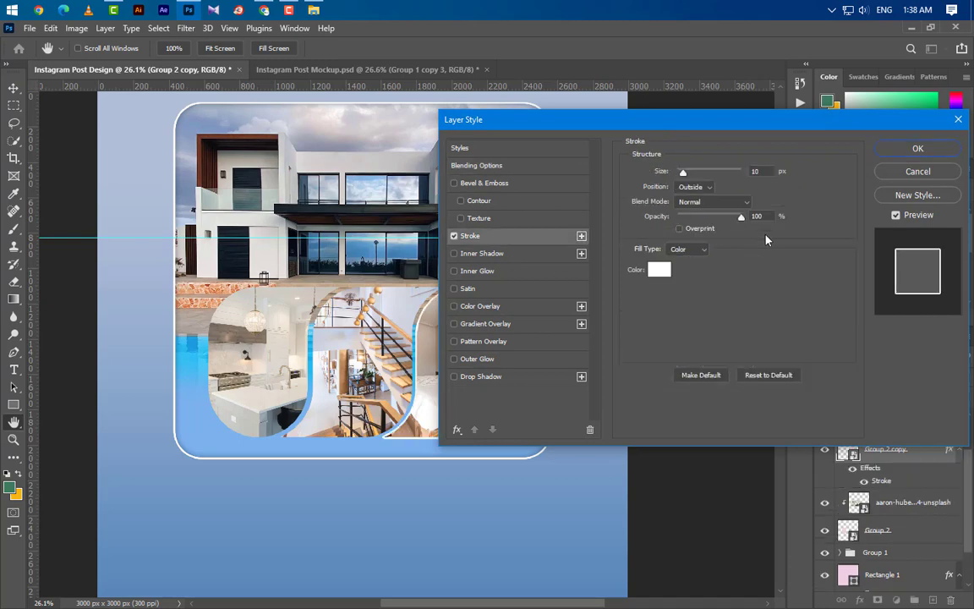
double_click(758, 172)
text(5)
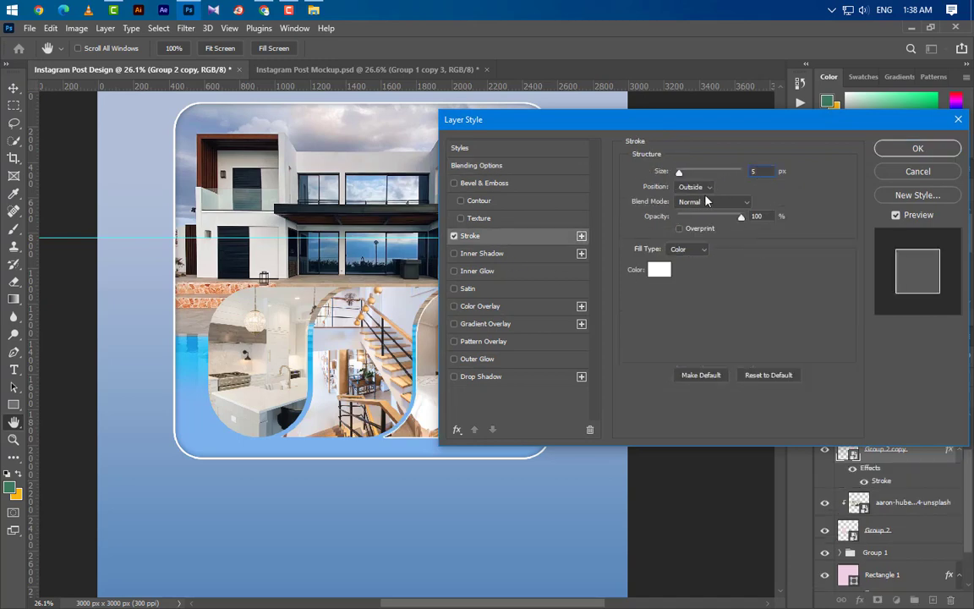
click(701, 188)
click(701, 199)
click(660, 269)
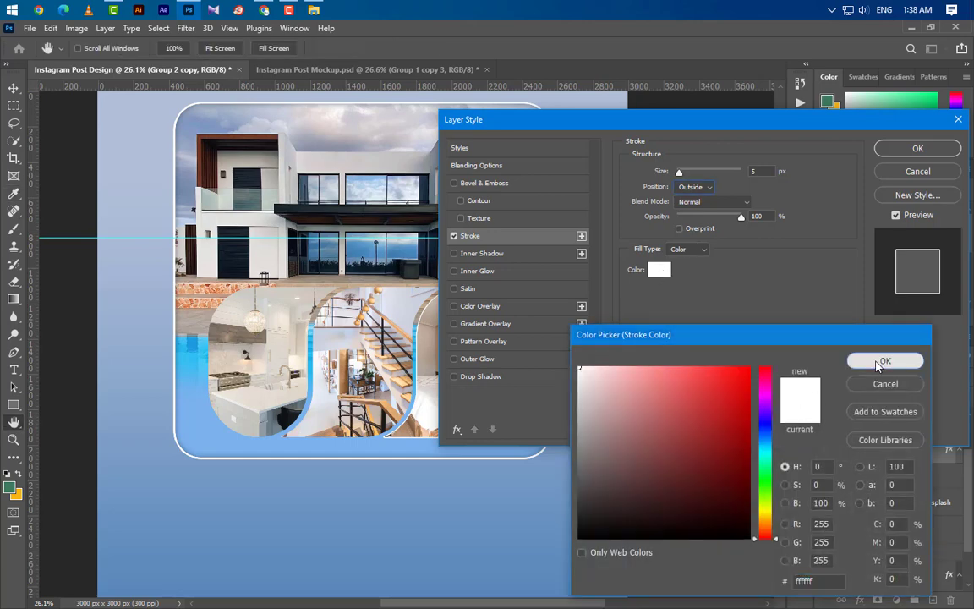
click(862, 362)
Add a black drop shadow to Group 2 copy with 35% opacity, 135° angle, 7 px distance and 10% spread
click(542, 385)
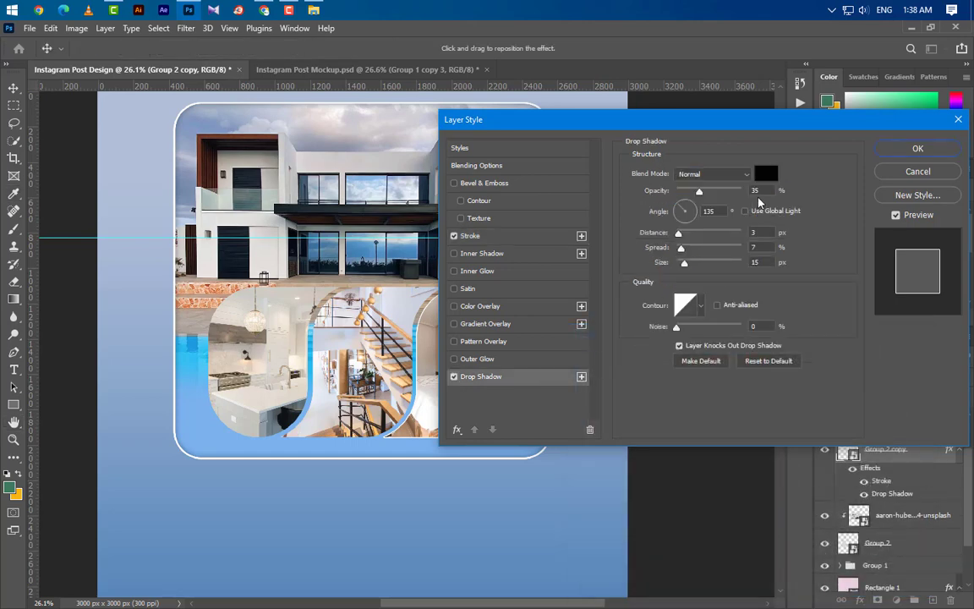
key(Tab)
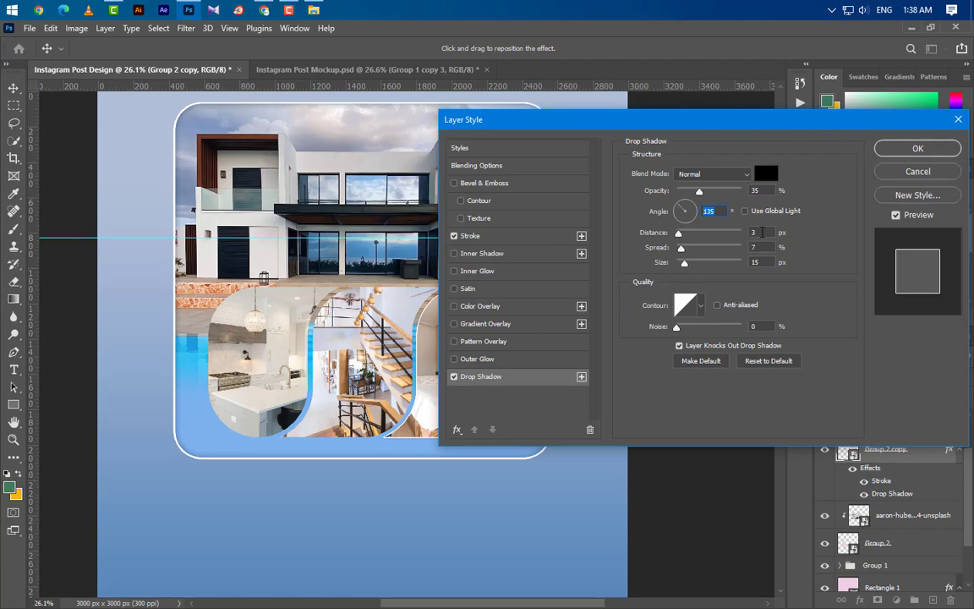
key(Tab)
text(7)
key(Tab)
text(10)
click(766, 173)
click(882, 361)
click(904, 150)
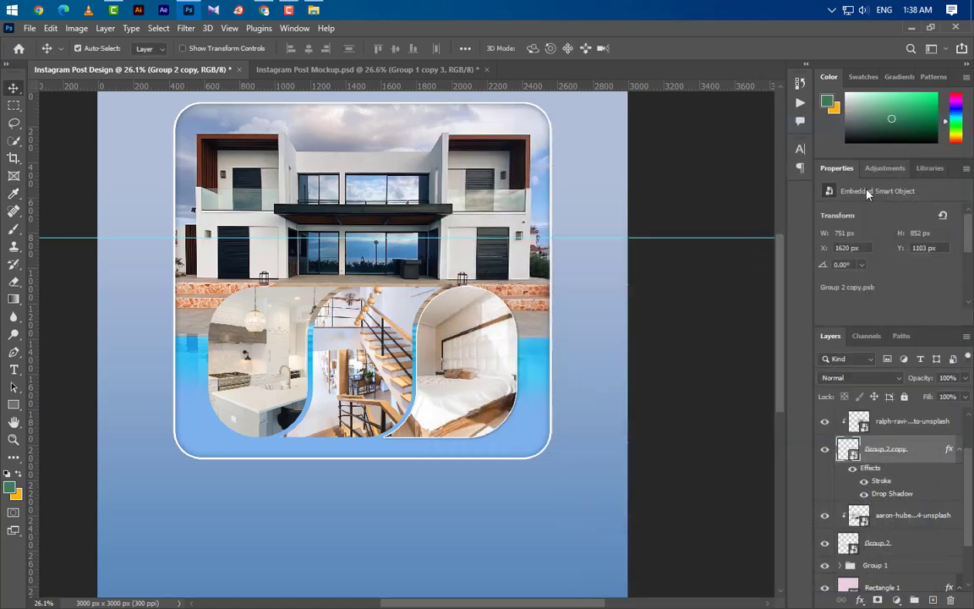
Copy the layer style of Group 2 copy and paste it onto Rectangle 3 copy
right_click(924, 454)
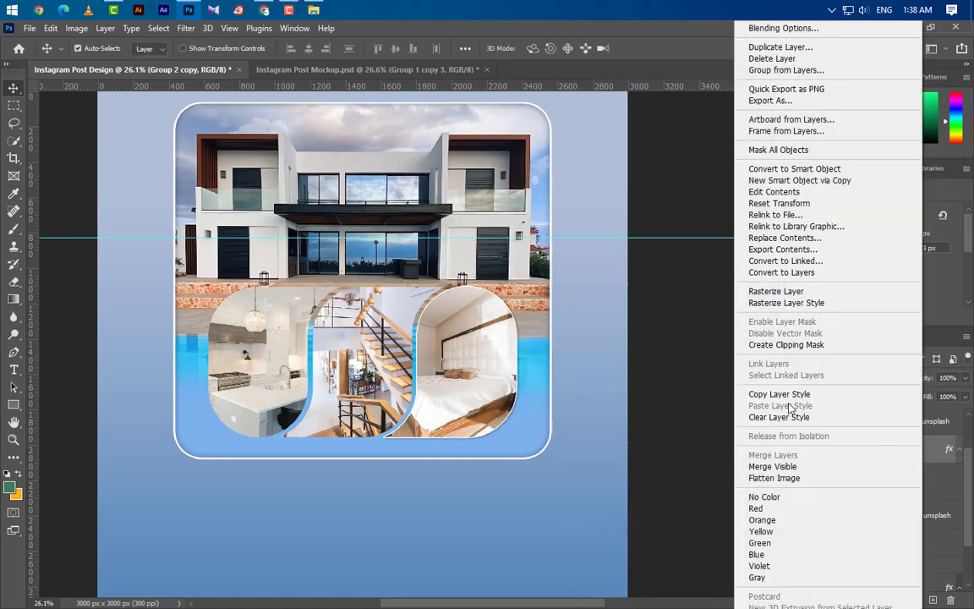
click(713, 355)
scroll(905, 479, up, 2)
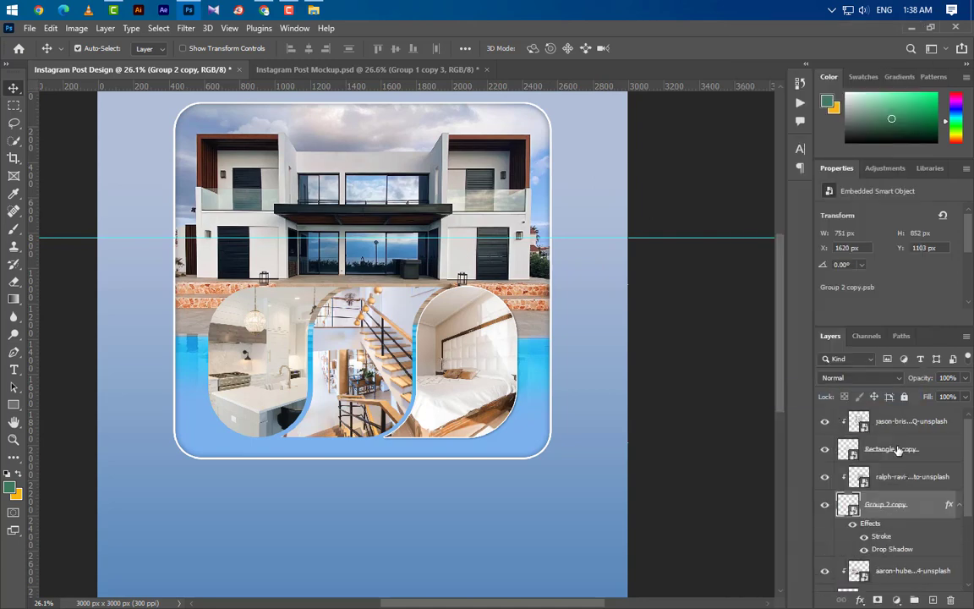
click(898, 450)
right_click(898, 450)
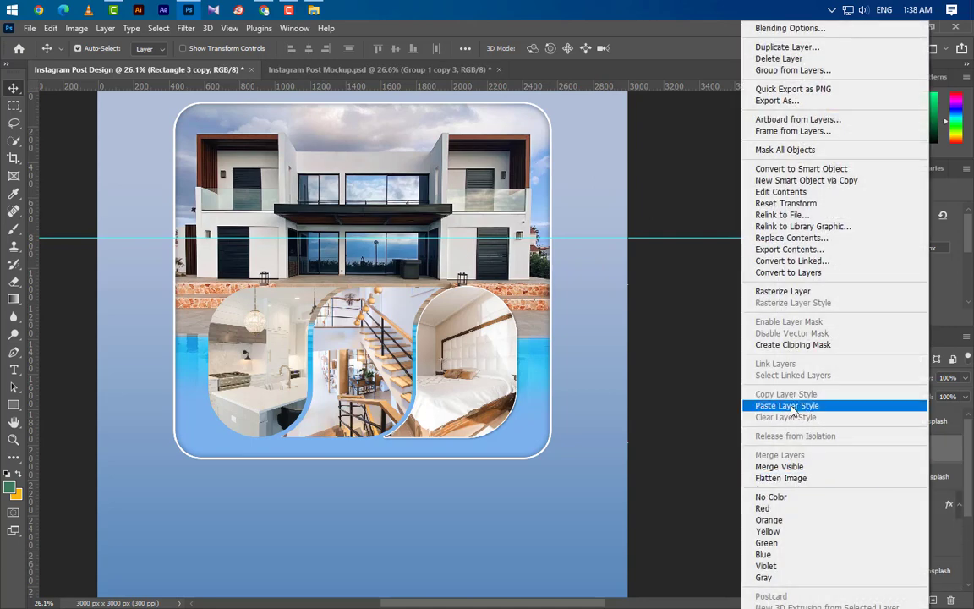
click(793, 406)
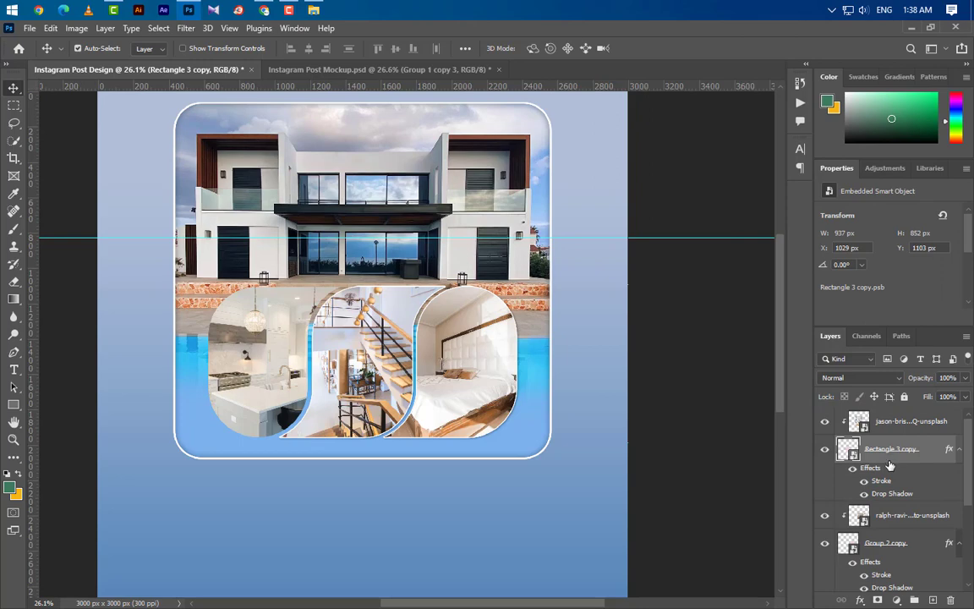
Paste the copied stroke and drop shadow style onto the Group 2 layer
scroll(890, 479, down, 2)
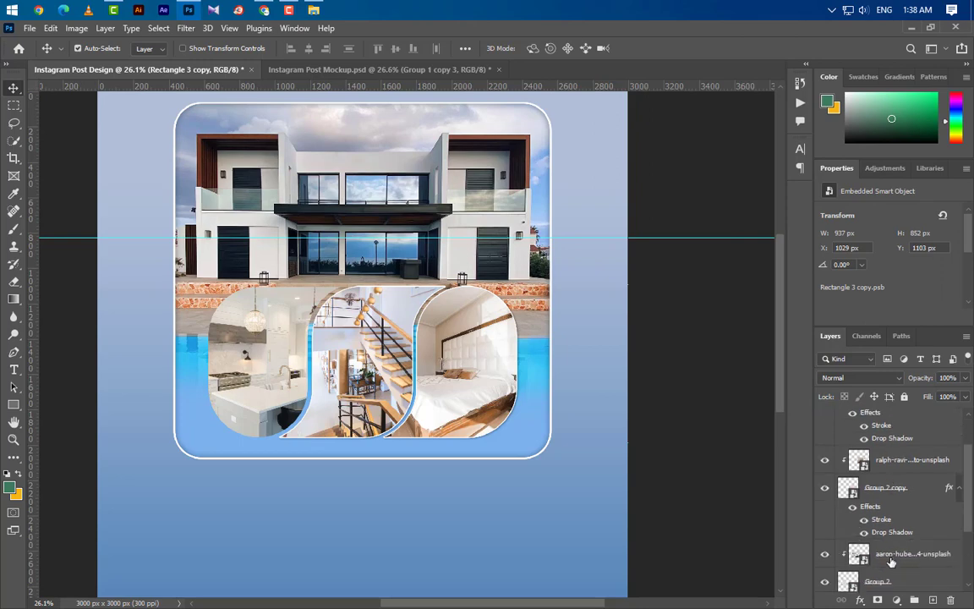
click(890, 559)
click(891, 497)
scroll(892, 499, down, 2)
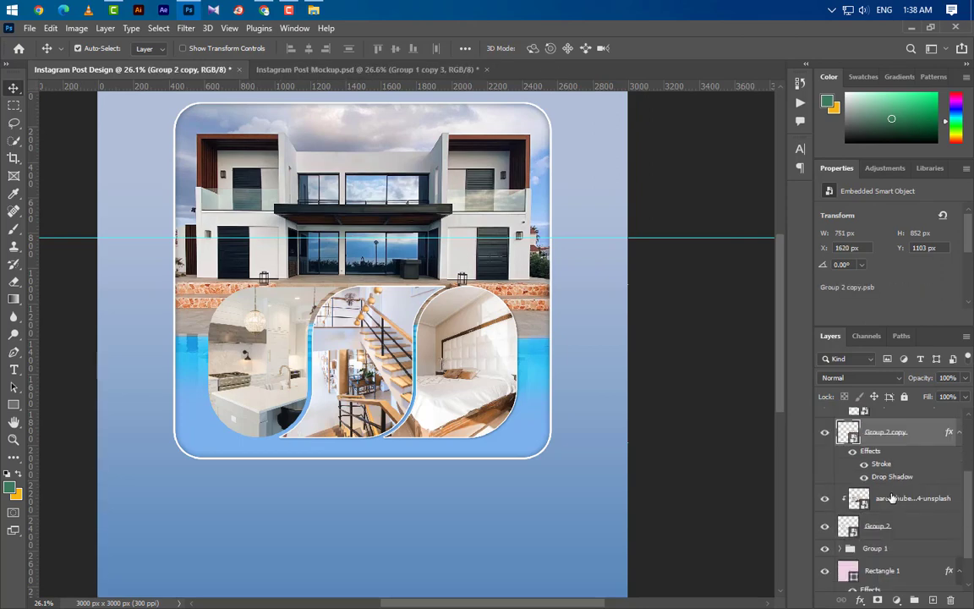
click(891, 528)
right_click(892, 527)
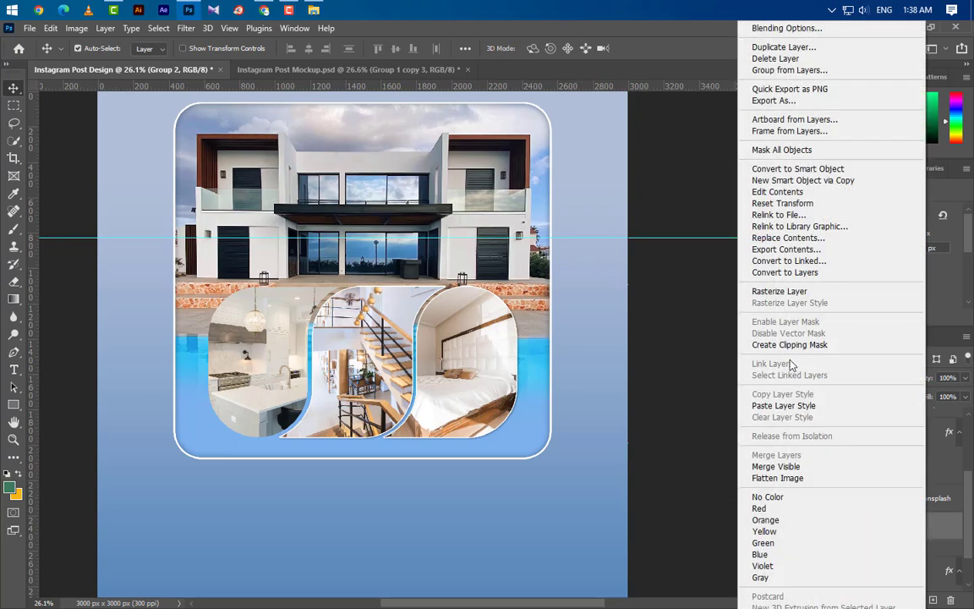
click(785, 406)
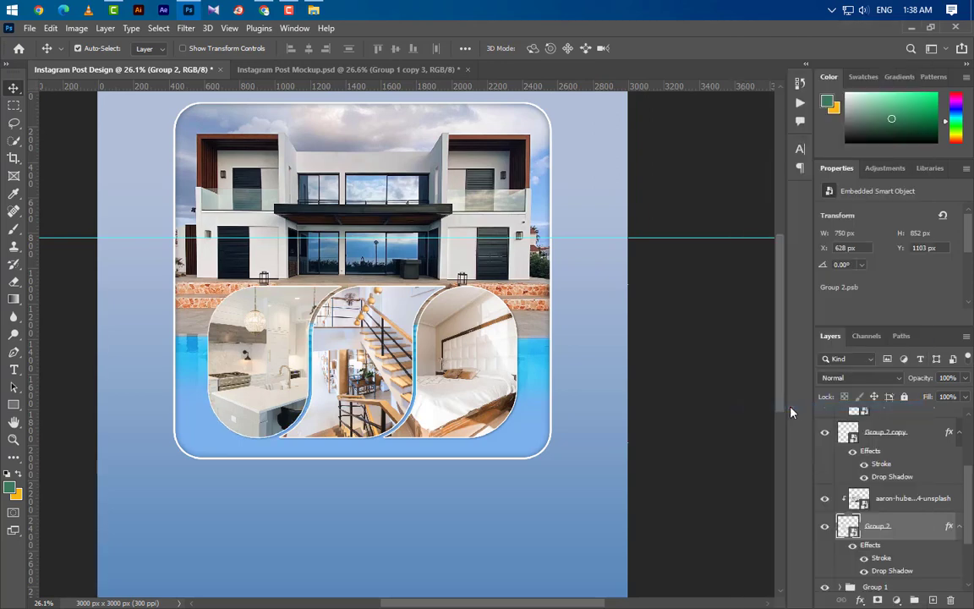
Group the three shape layers together with their clipped interior photos
ctrl+click(885, 433)
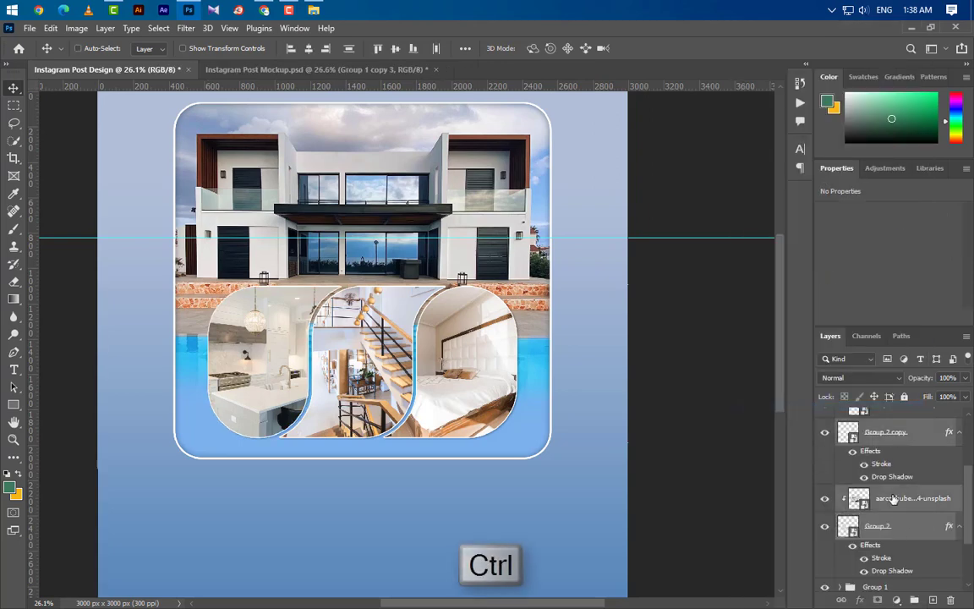
scroll(893, 500, up, 3)
ctrl+click(883, 418)
scroll(892, 508, up, 2)
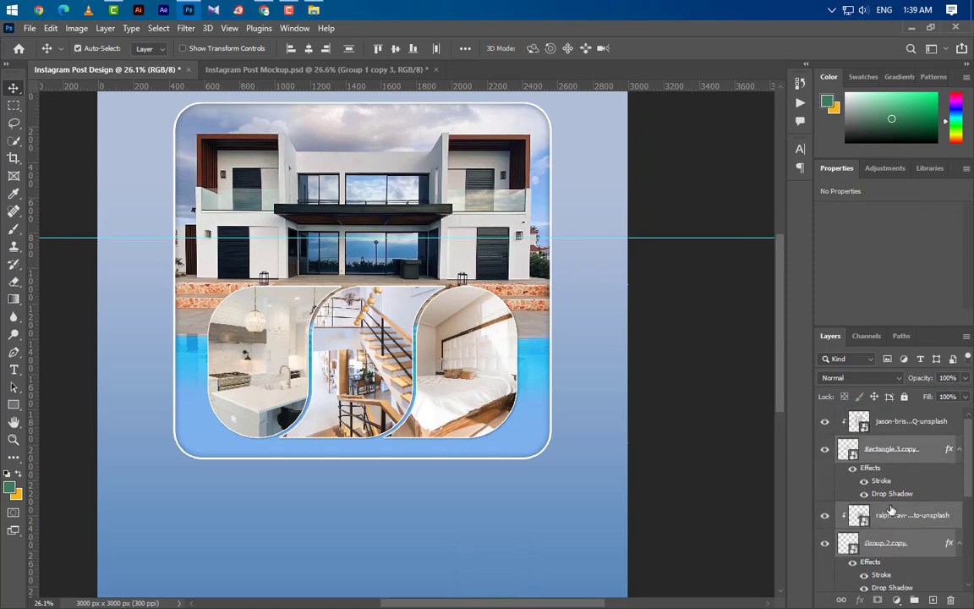
ctrl+click(891, 423)
click(916, 601)
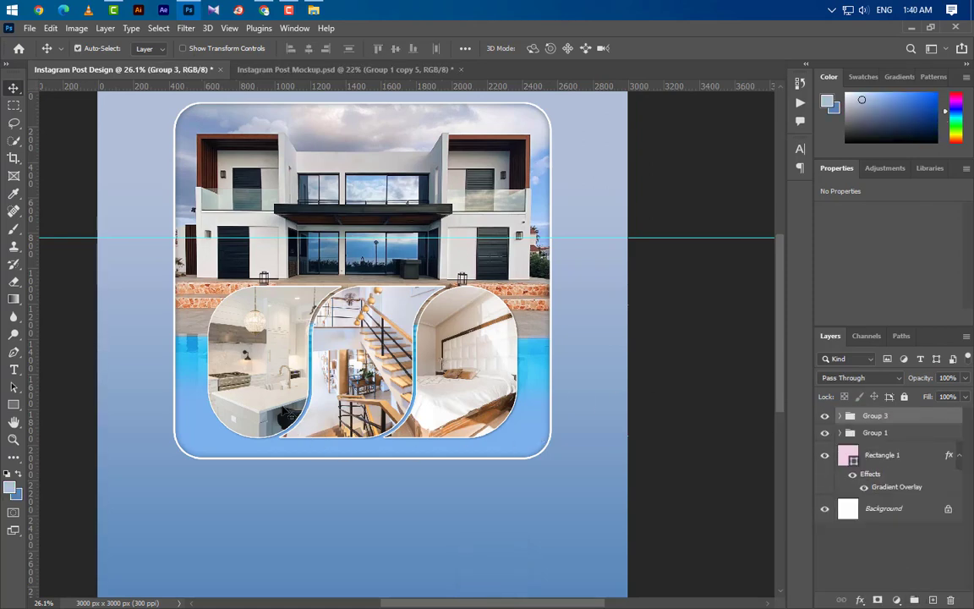
Duplicate the Group 2 shape layer and clip the kitchen photo to the duplicate
click(322, 417)
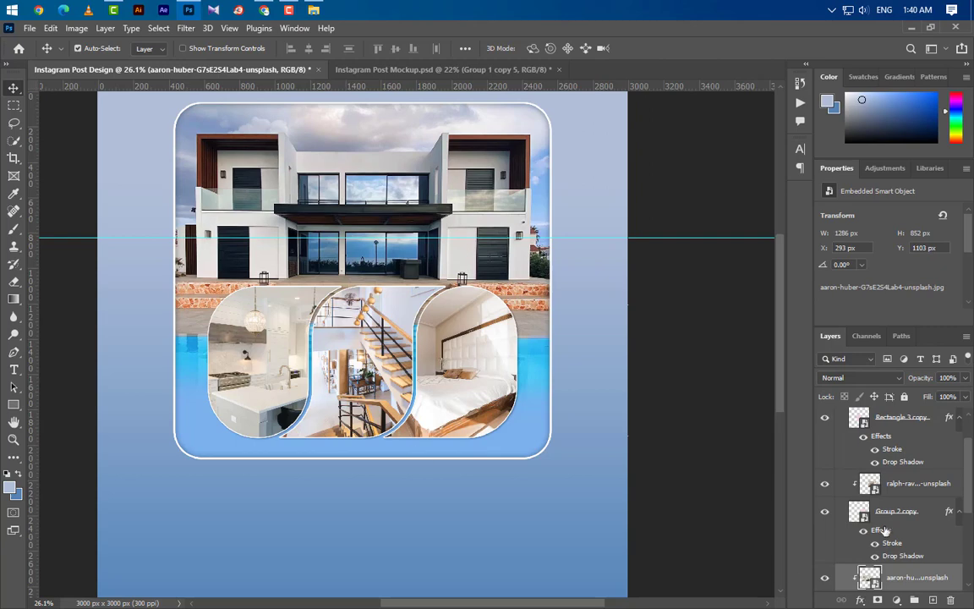
scroll(884, 531, down, 3)
click(931, 540)
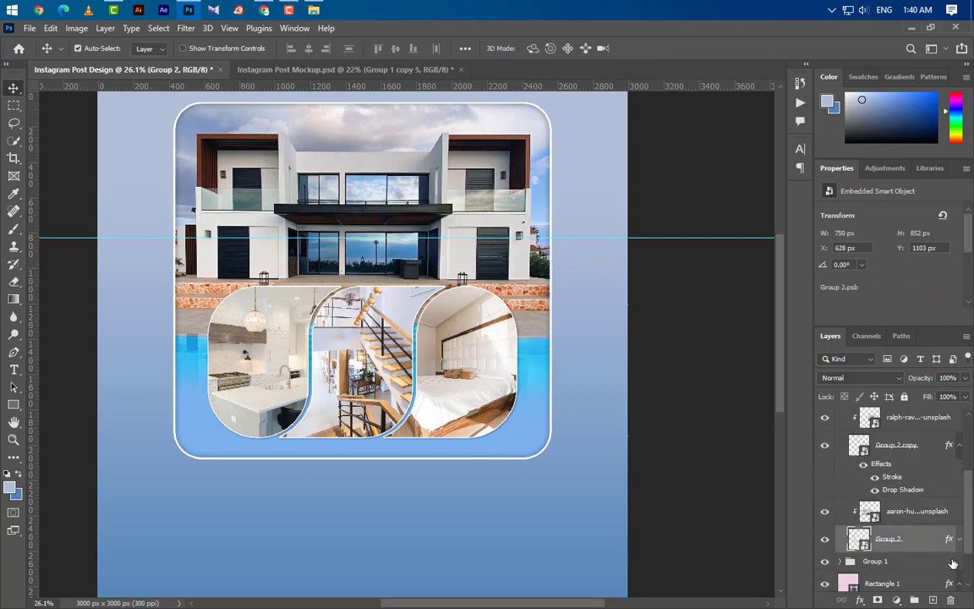
key(ctrl+j)
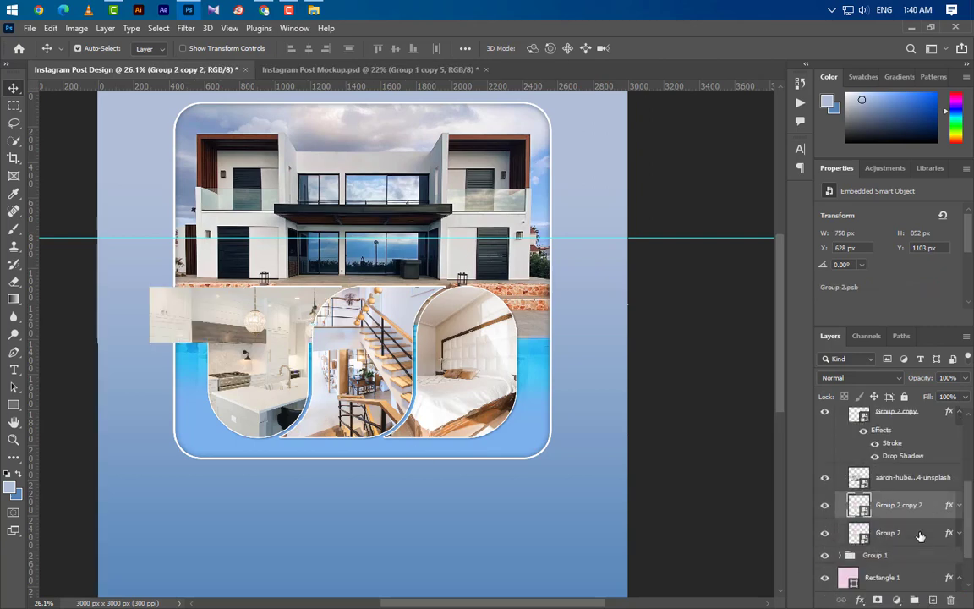
right_click(838, 479)
click(744, 338)
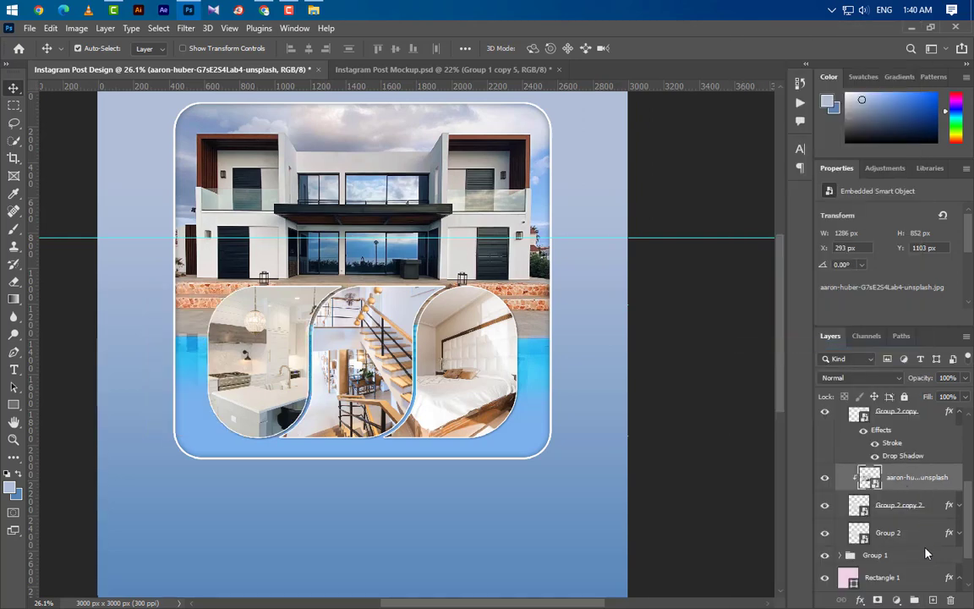
Move the original Group 2 layer above Group 3 and clear its layer style
drag(922, 533, 878, 414)
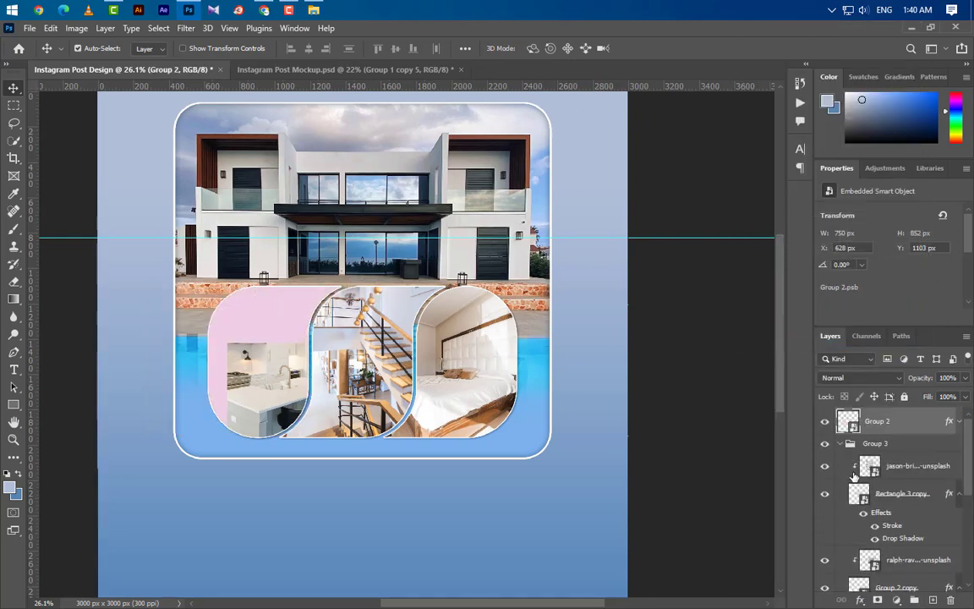
click(840, 443)
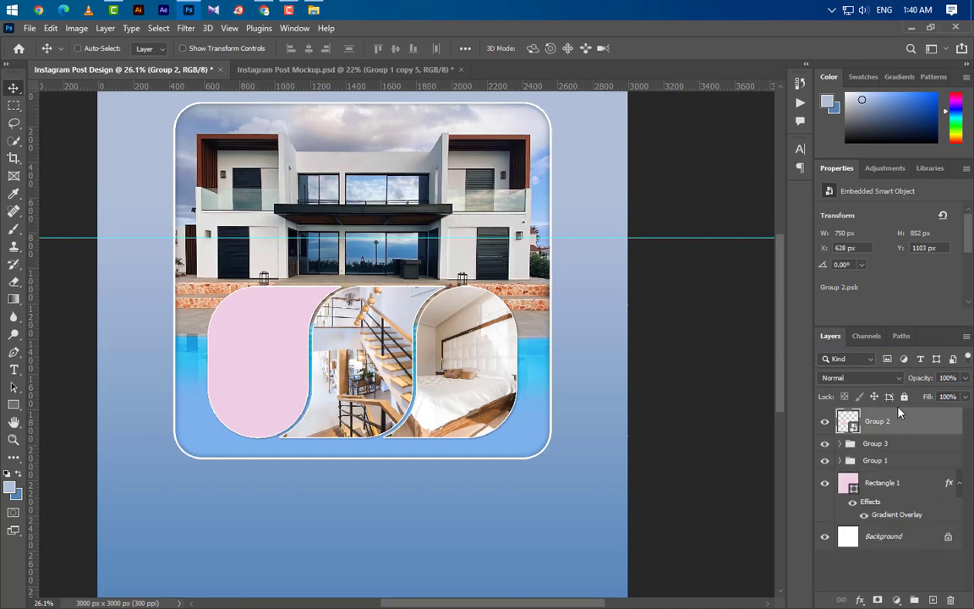
Move the pink Group 2 shape up over the canvas's top edge, to about X 1245 px, Y -438 px
key(ctrl+t)
drag(273, 421, 382, 135)
key(Return)
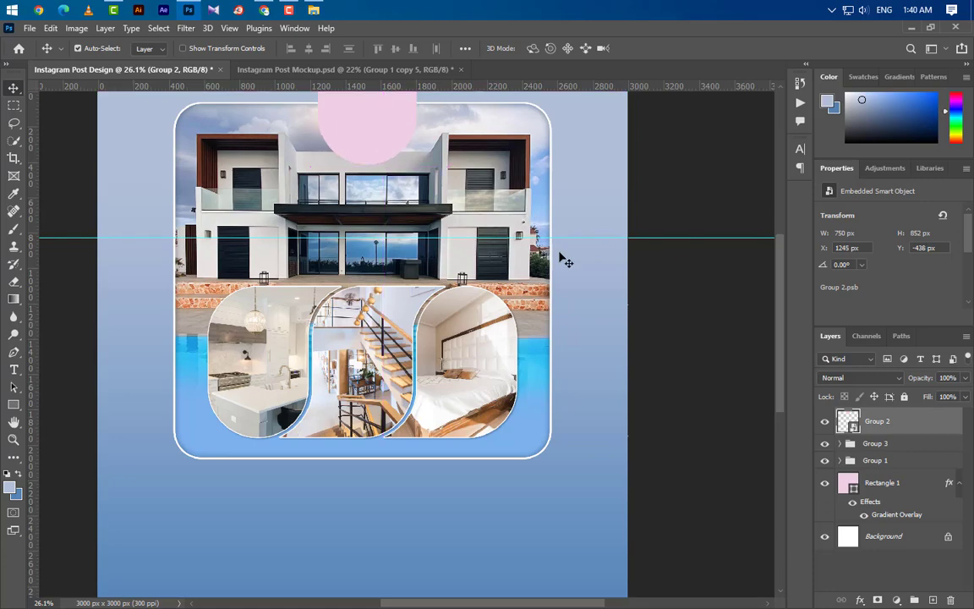
Add a linear gradient overlay from #5483b3 to #b0bfd8 to the Group 2 shape at the canvas's top edge
double_click(936, 433)
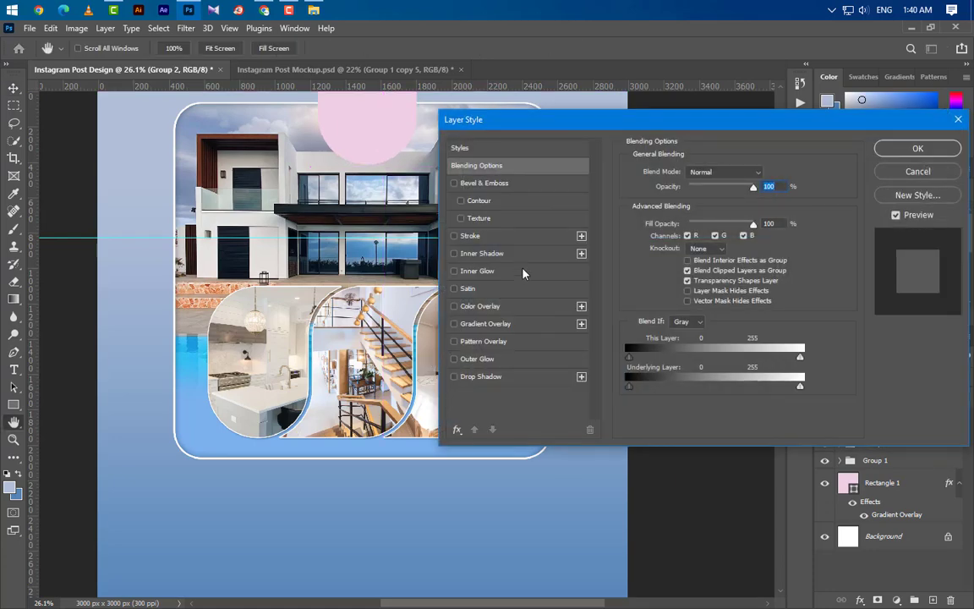
click(499, 324)
click(724, 207)
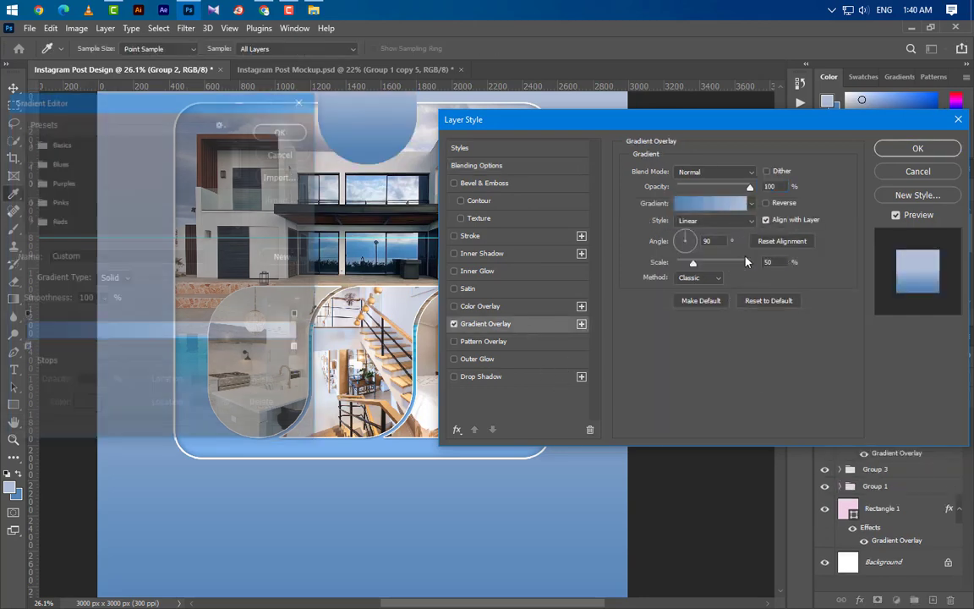
click(25, 349)
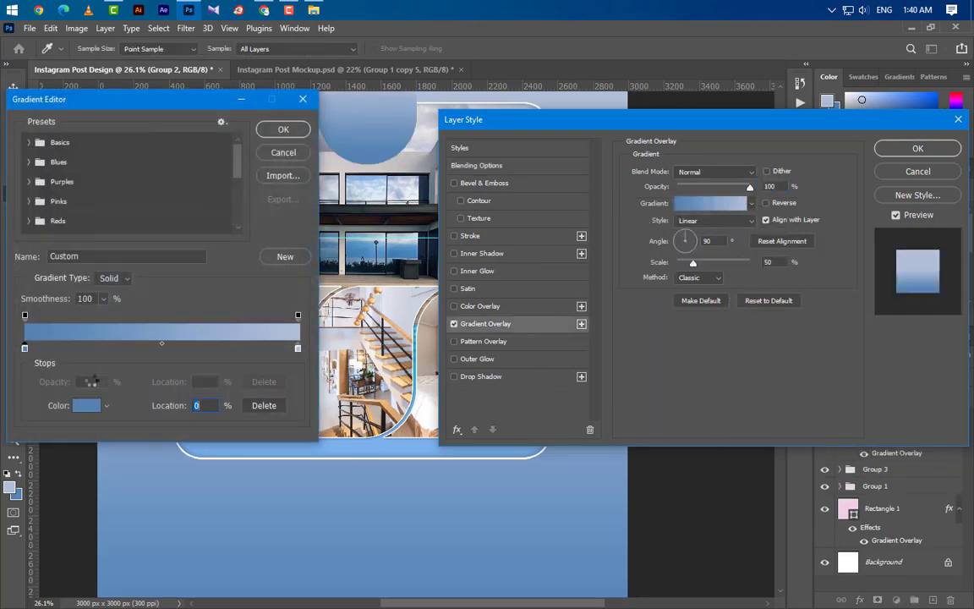
click(85, 405)
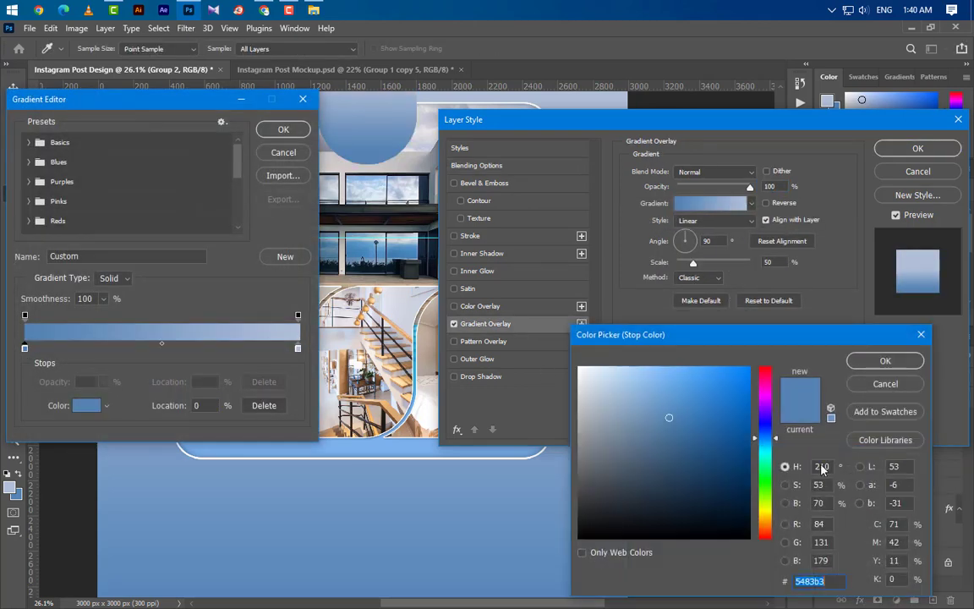
click(866, 364)
click(297, 349)
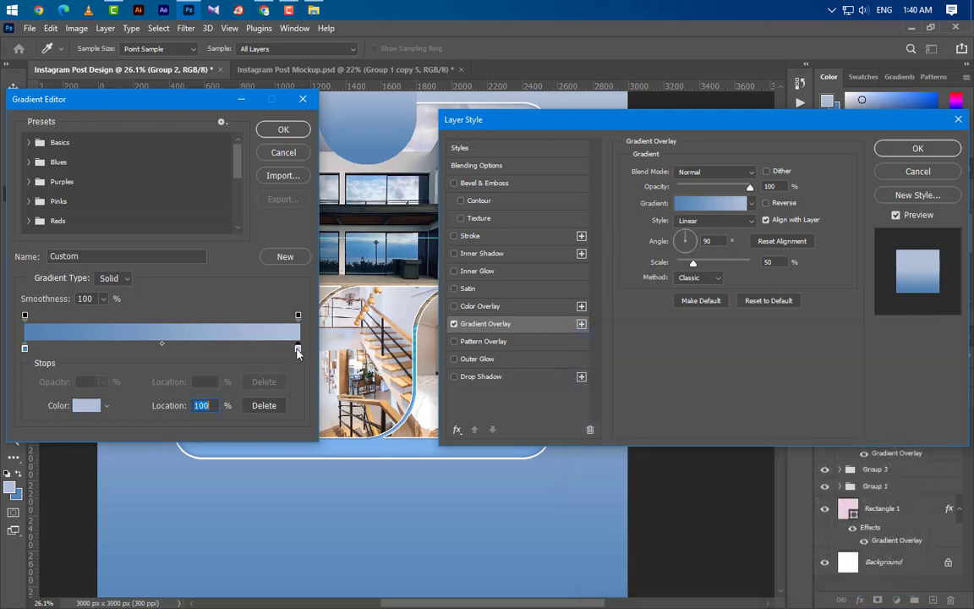
click(85, 405)
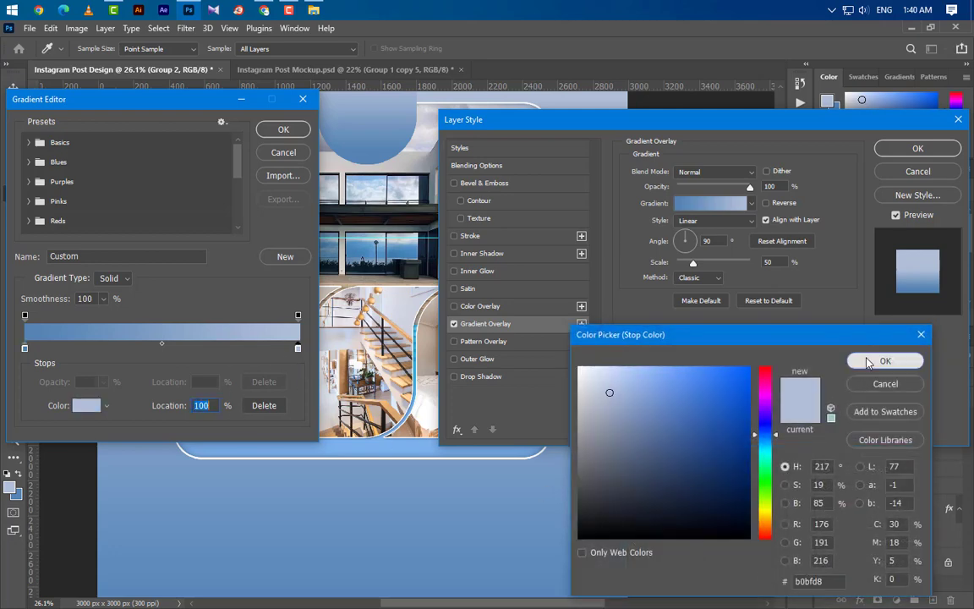
click(883, 360)
click(283, 130)
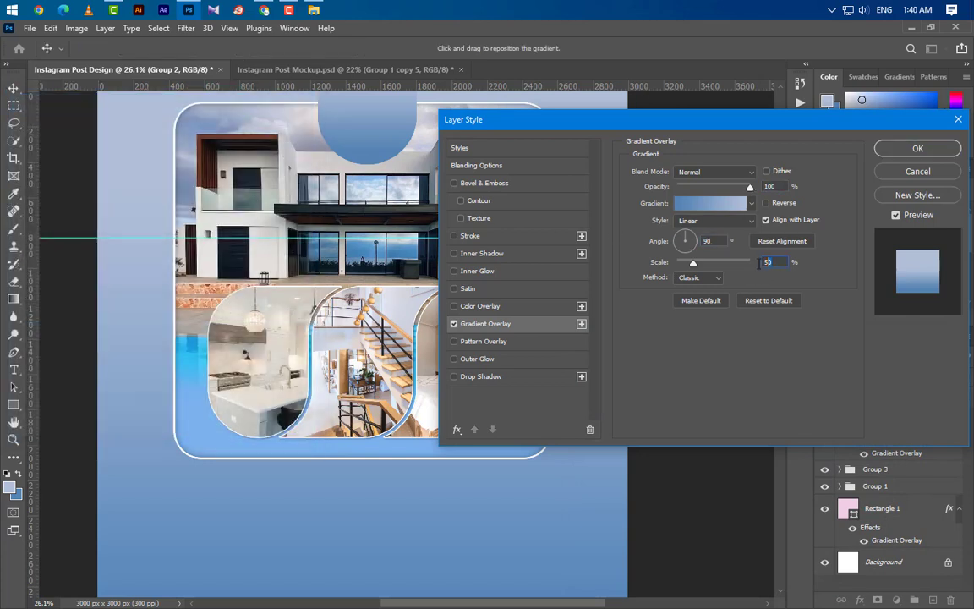
Add a black drop shadow with 35% opacity and a 135° angle to the Group 2 shape and apply the layer style
click(513, 382)
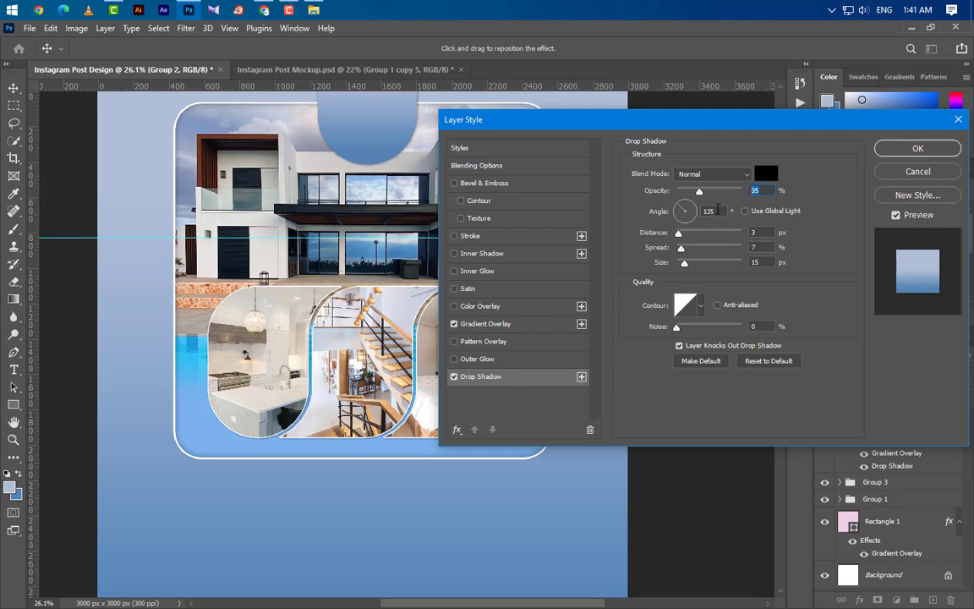
key(Tab)
key(Tab)
key(Tab)
click(903, 157)
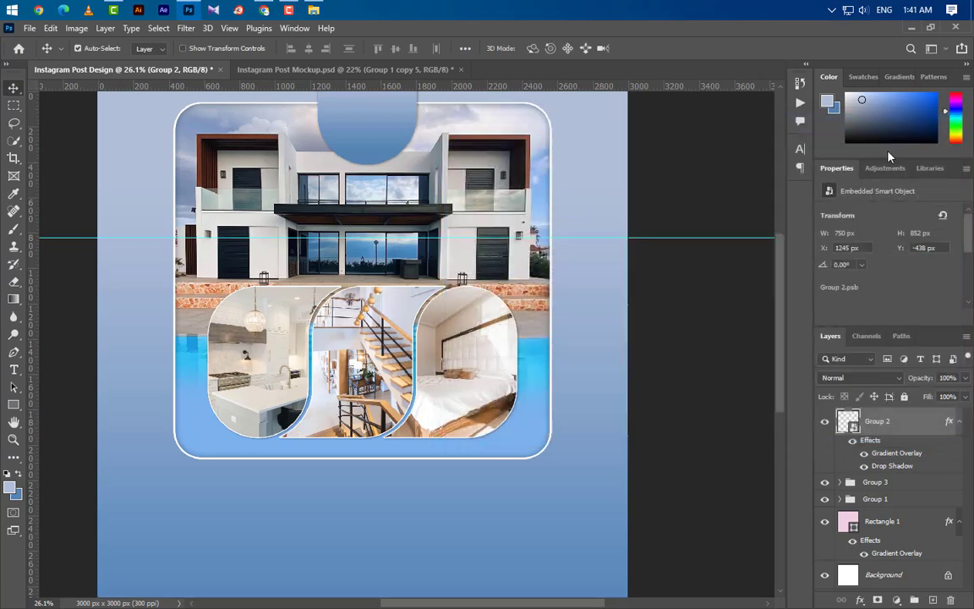
Duplicate the Group 2 top shape and remove the drop shadow from the copy
scroll(469, 427, up, 3)
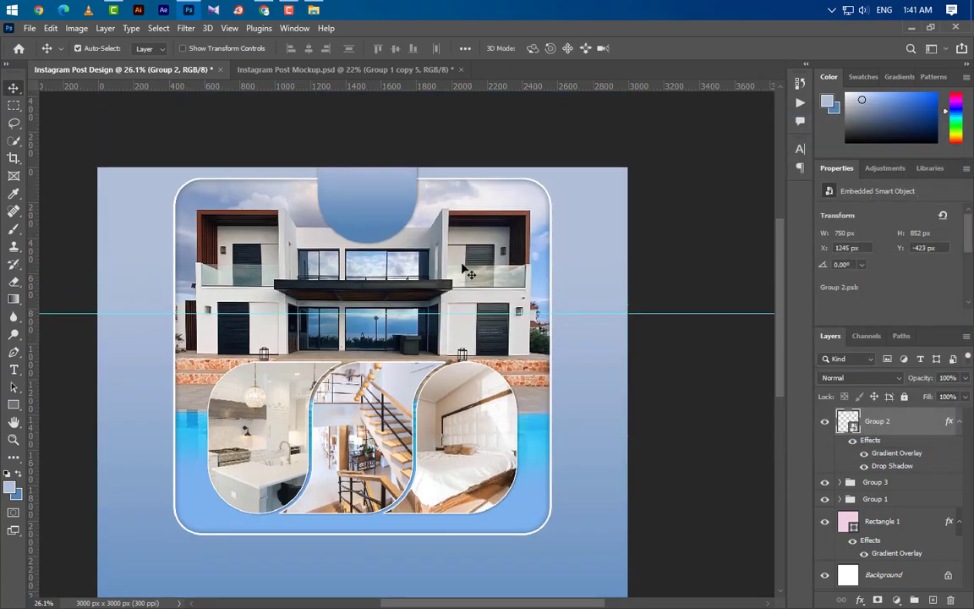
scroll(567, 368, down, 3)
drag(848, 421, 933, 599)
drag(904, 468, 774, 518)
Scale Group 2 copy 3 down to about 565 × 641 px and place it inside the original top shape
key(ctrl+t)
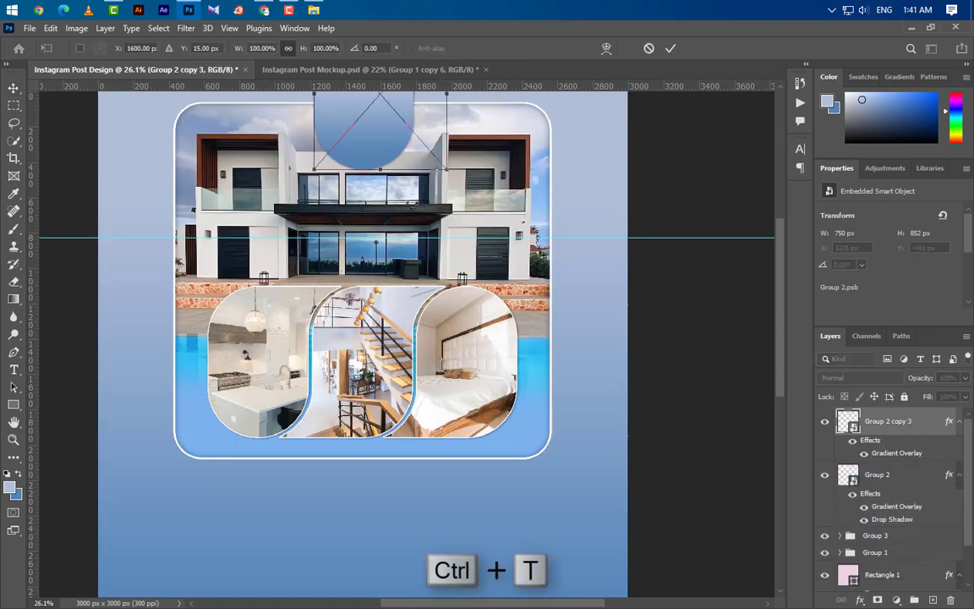
drag(385, 173, 370, 148)
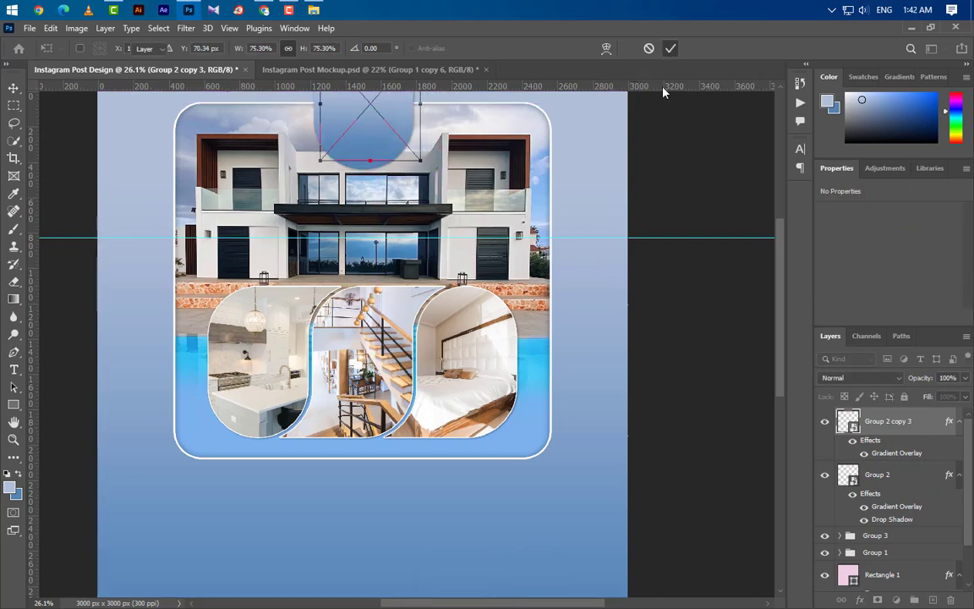
click(670, 48)
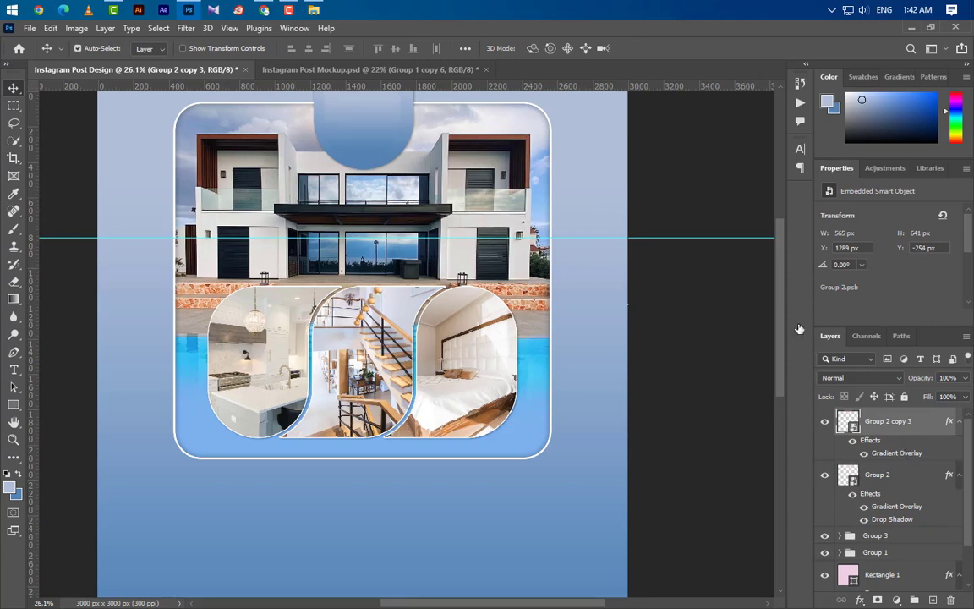
Reverse the gradient overlay on Group 2 copy 3 and lighten its light blue stop
double_click(897, 453)
click(766, 204)
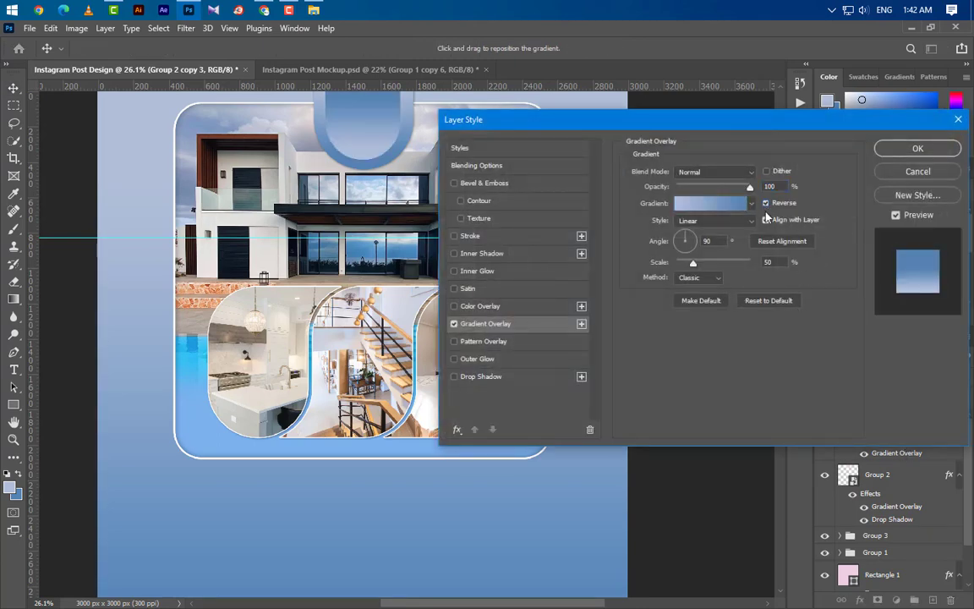
click(711, 204)
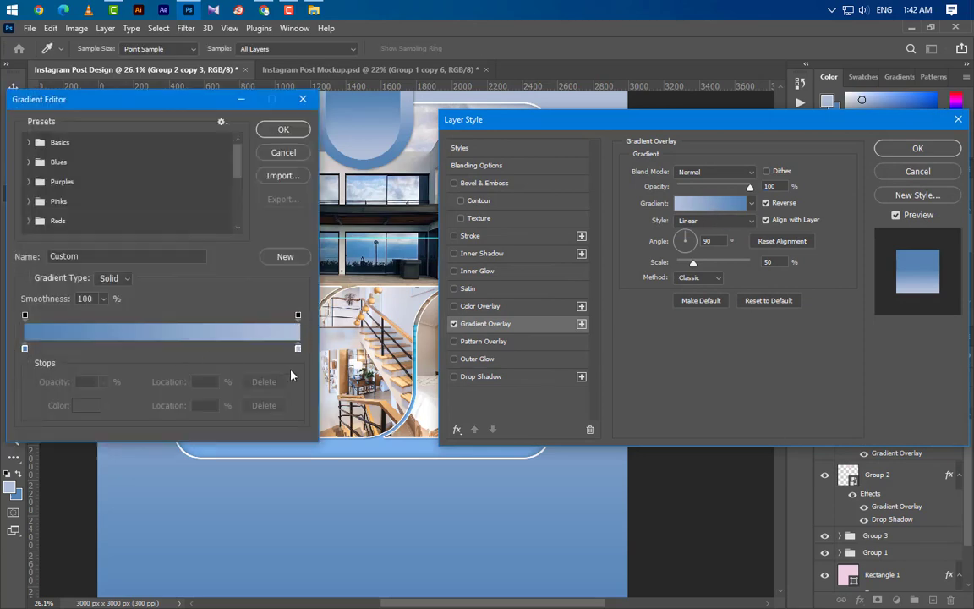
double_click(298, 348)
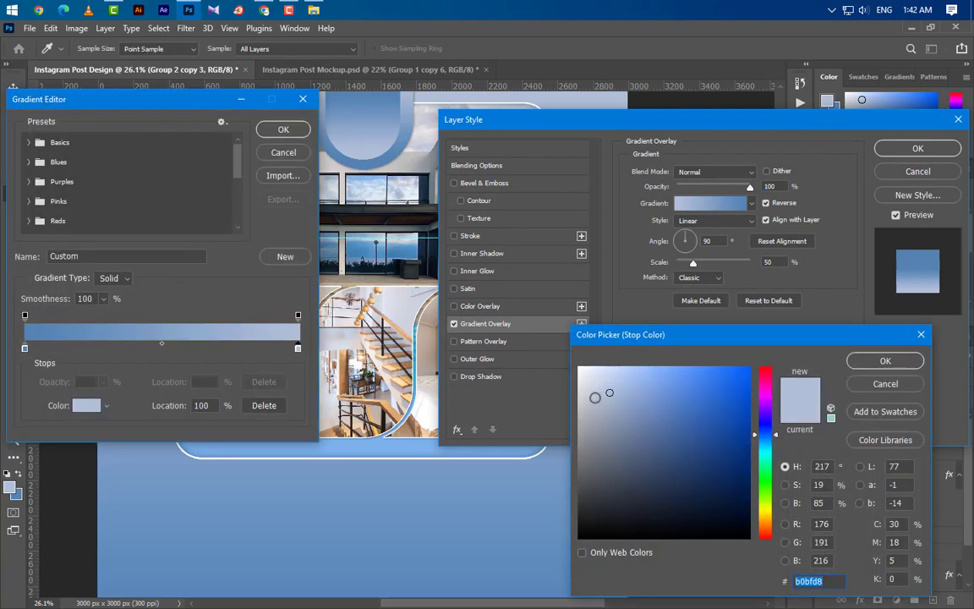
click(885, 361)
click(271, 132)
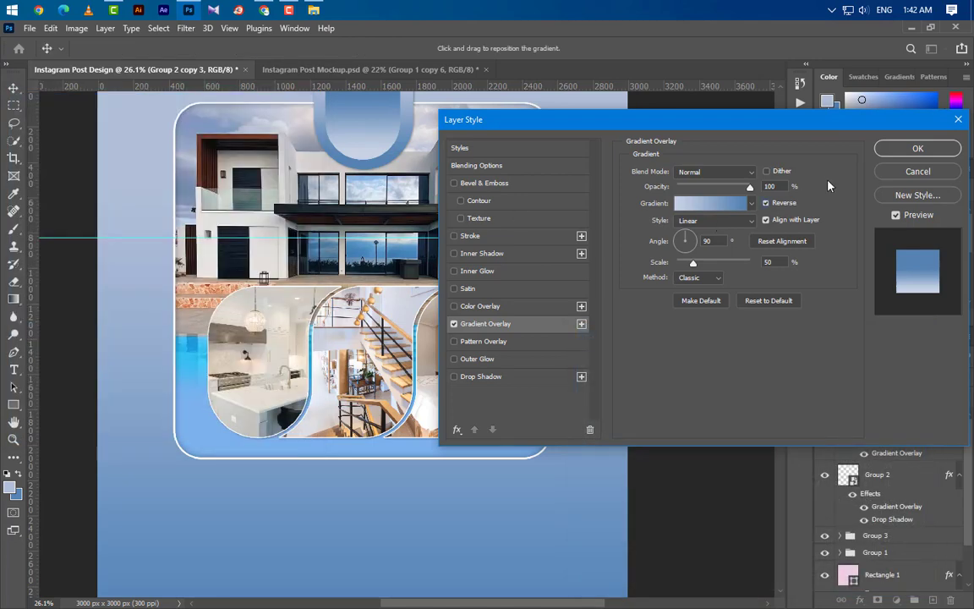
key(Return)
Enlarge Group 2 copy 3 to about 84.74% and position it inside the outer top shape, leaving an even blue rim
scroll(319, 137, up, 2)
scroll(319, 137, up, 3)
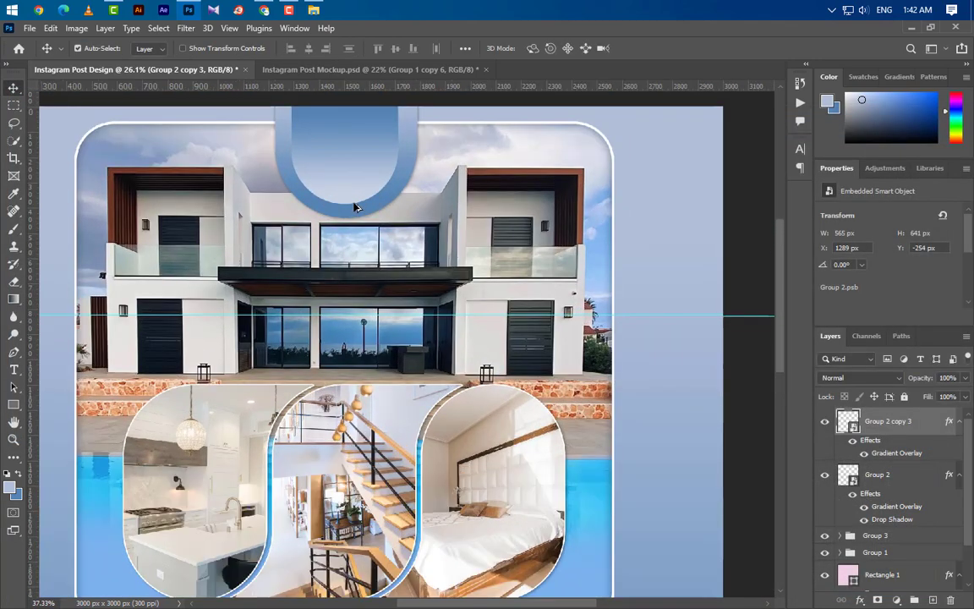
scroll(364, 214, up, 1)
key(ctrl+t)
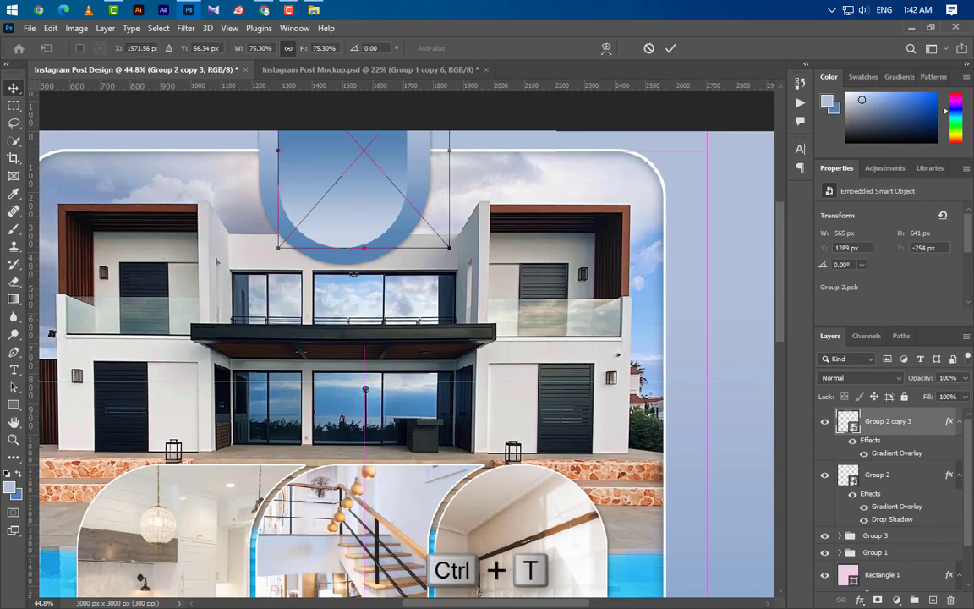
drag(365, 245, 366, 259)
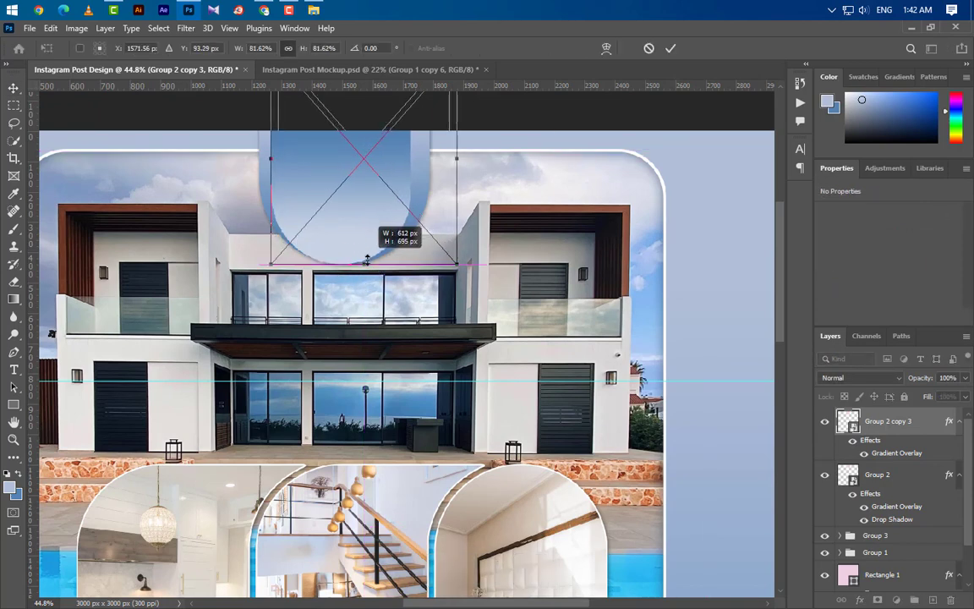
drag(457, 263, 465, 263)
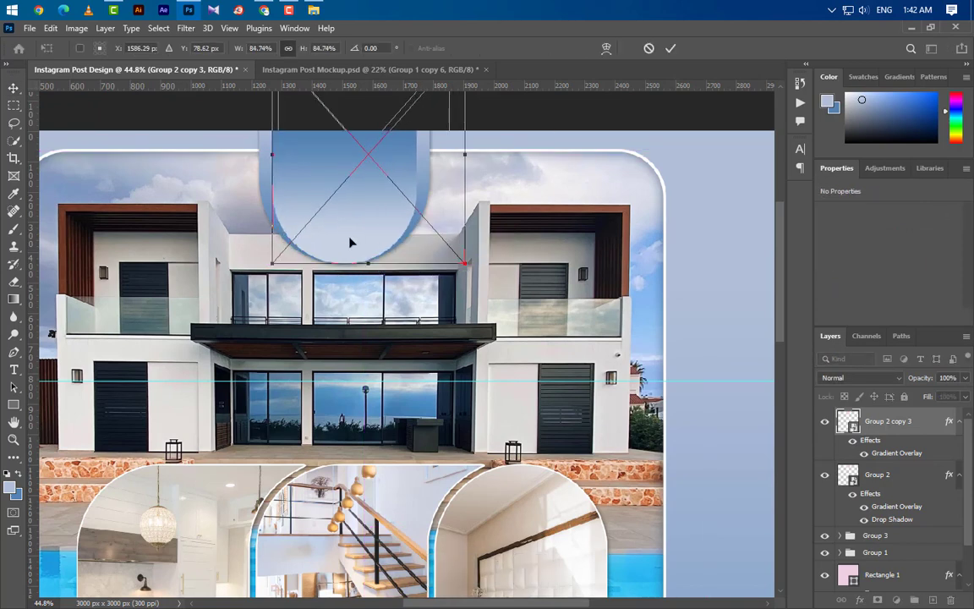
drag(317, 214, 314, 202)
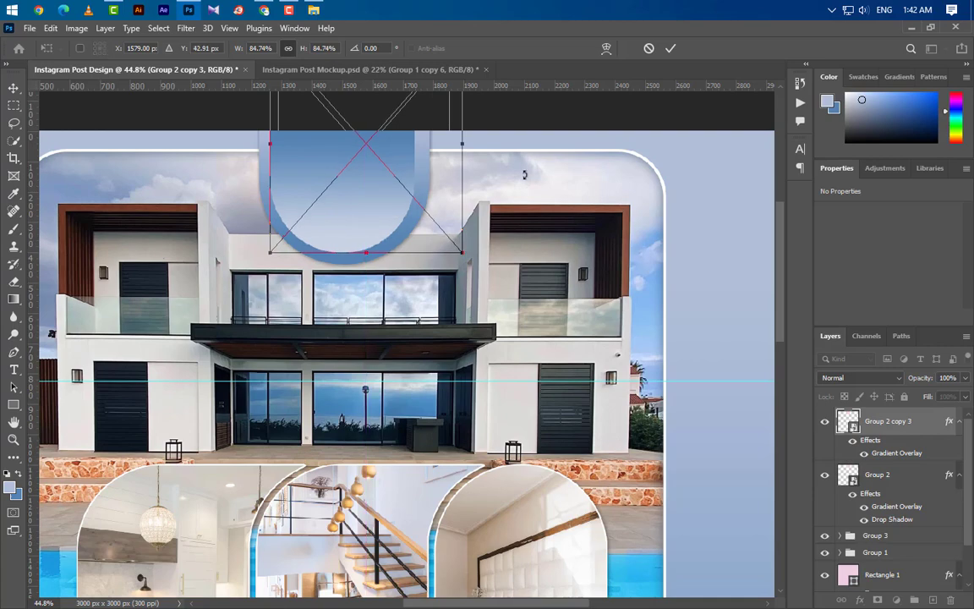
click(670, 48)
Bring the Real Estate logo (Group 4) over from the mockup document and centre it inside the top shape, scaled to about 371 × 224 px
scroll(497, 201, down, 1)
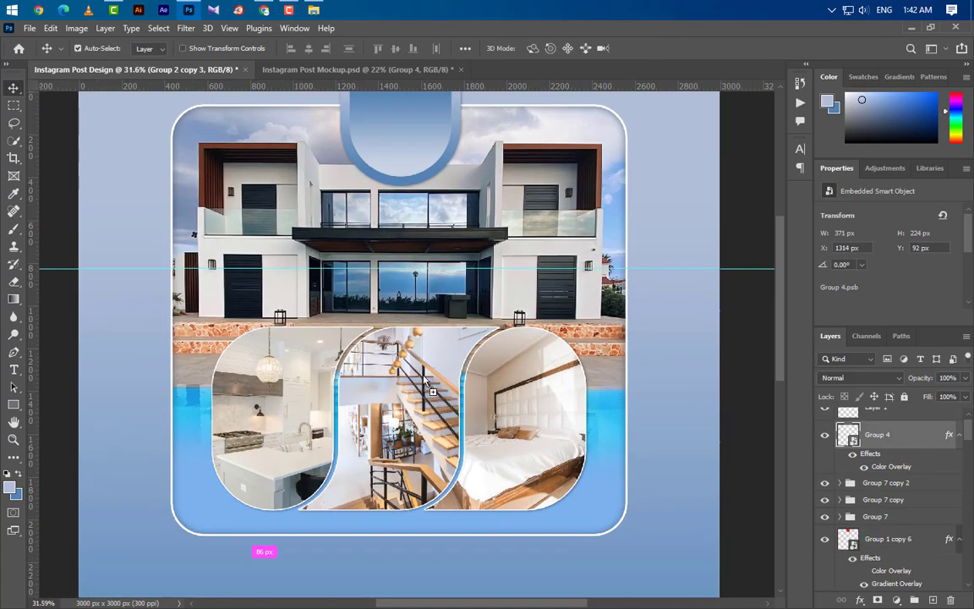
drag(432, 390, 401, 116)
key(ctrl+t)
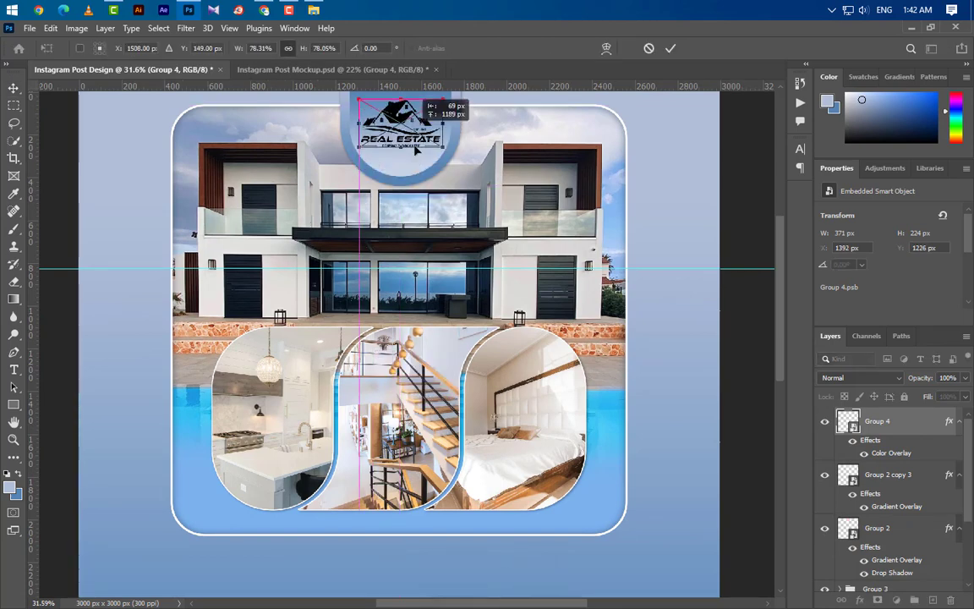
scroll(414, 150, up, 3)
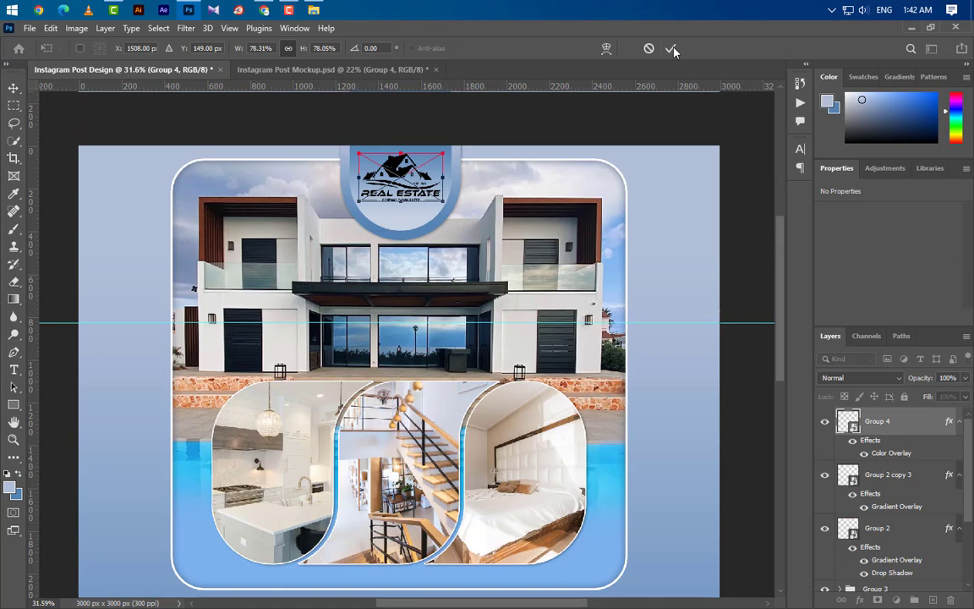
click(672, 49)
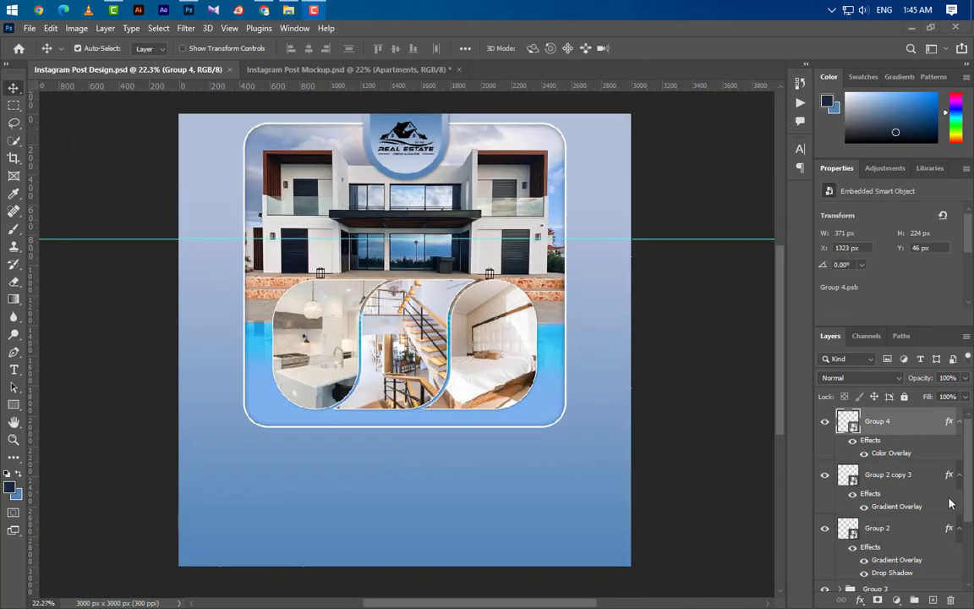
Collapse the effects lists of the Group 4, Group 2 copy 3 and Group 2 layers
click(960, 422)
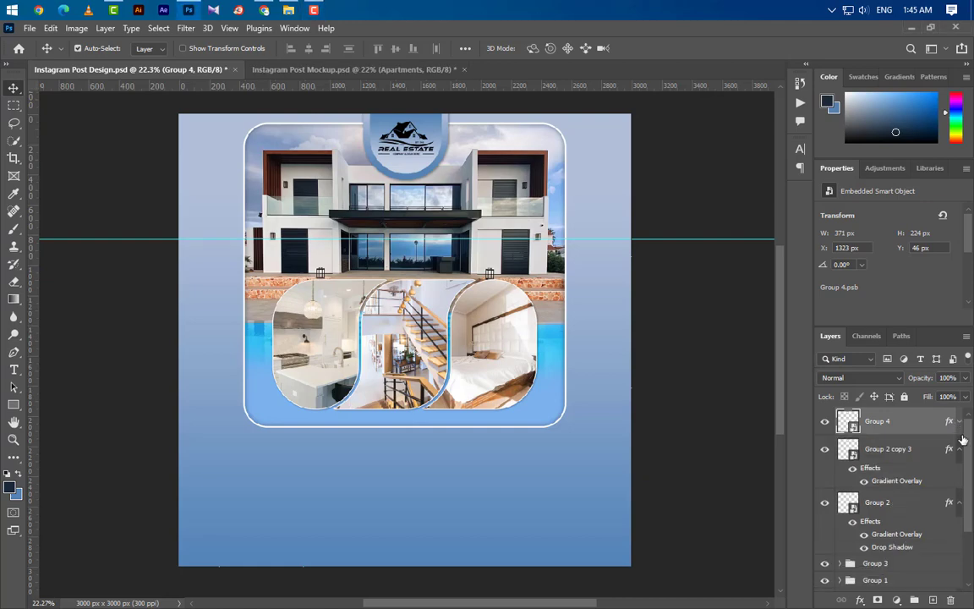
click(961, 450)
click(961, 478)
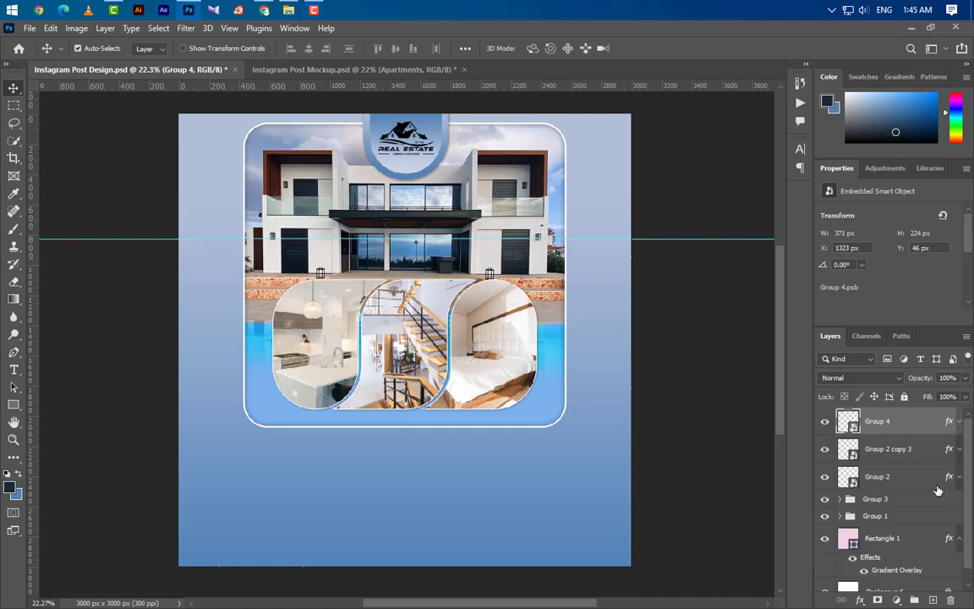
Add the text "NEW & MODERN" in Poppins Bold 30 pt below the framed house photo
click(13, 370)
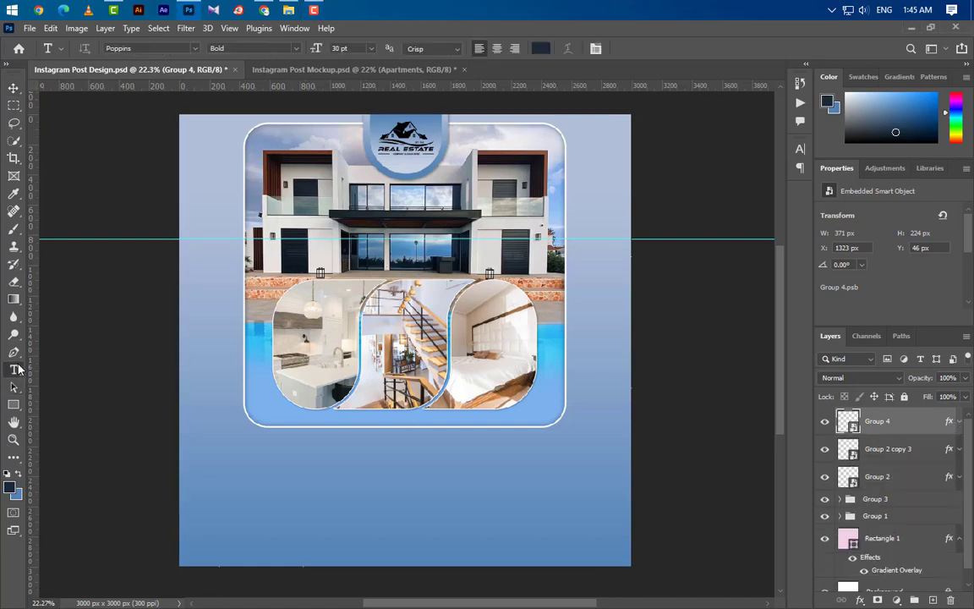
click(303, 459)
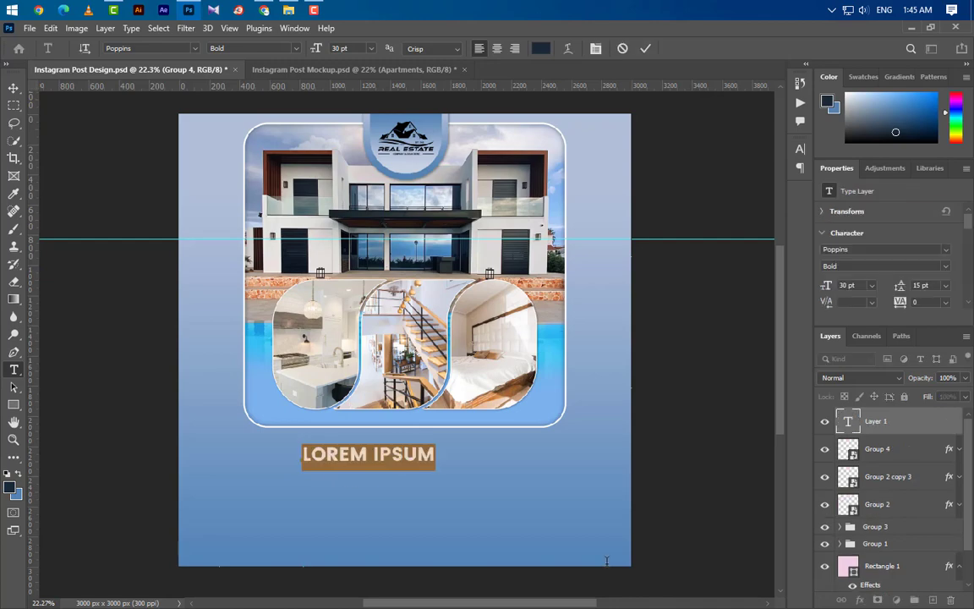
text(NEW & MODERN)
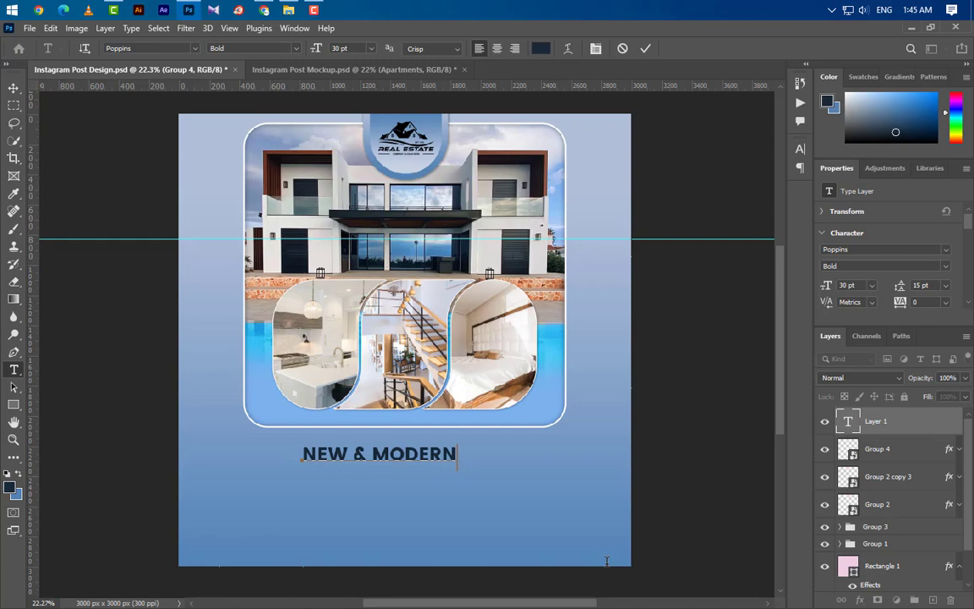
click(646, 48)
Set the "NEW & MODERN" text colour to white (#ffffff) and its font style to Regular
scroll(930, 286, down, 1)
click(930, 286)
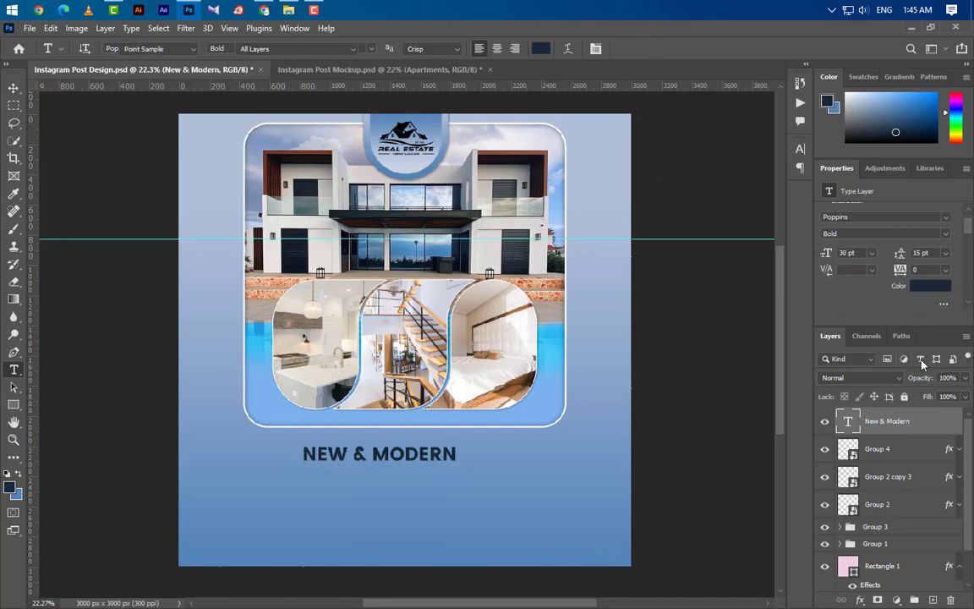
text(ffffff)
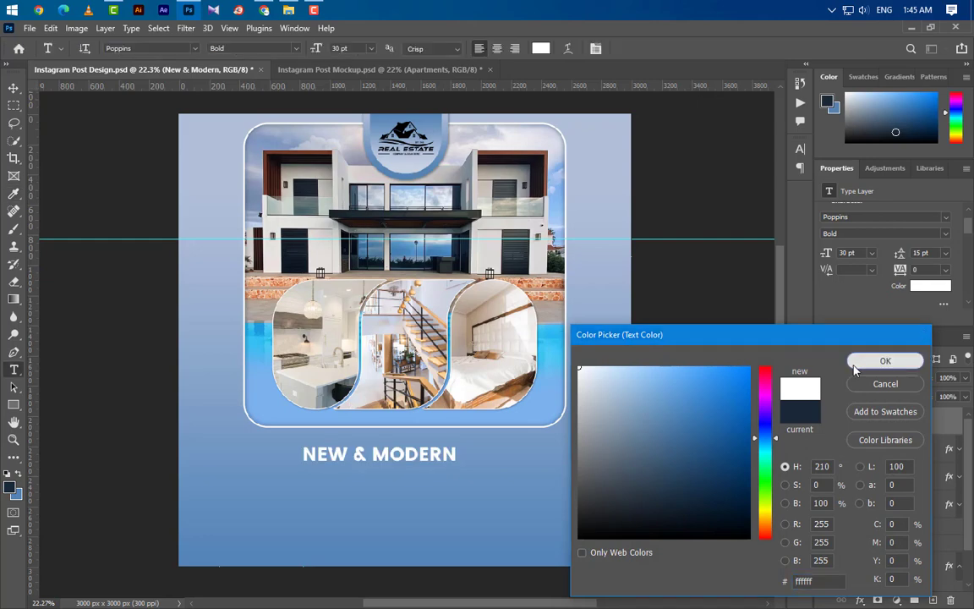
click(880, 361)
click(846, 234)
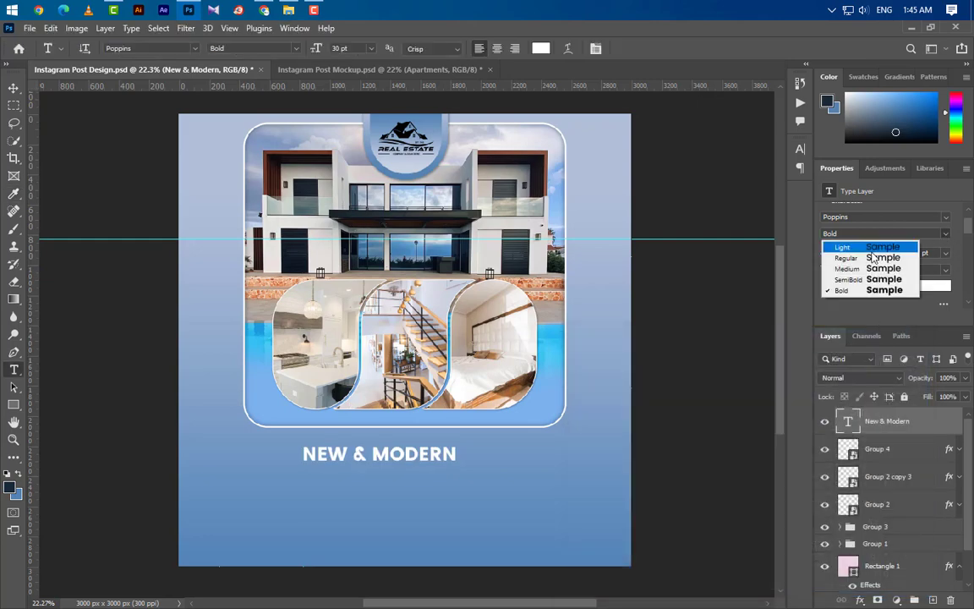
click(778, 231)
scroll(862, 269, up, 1)
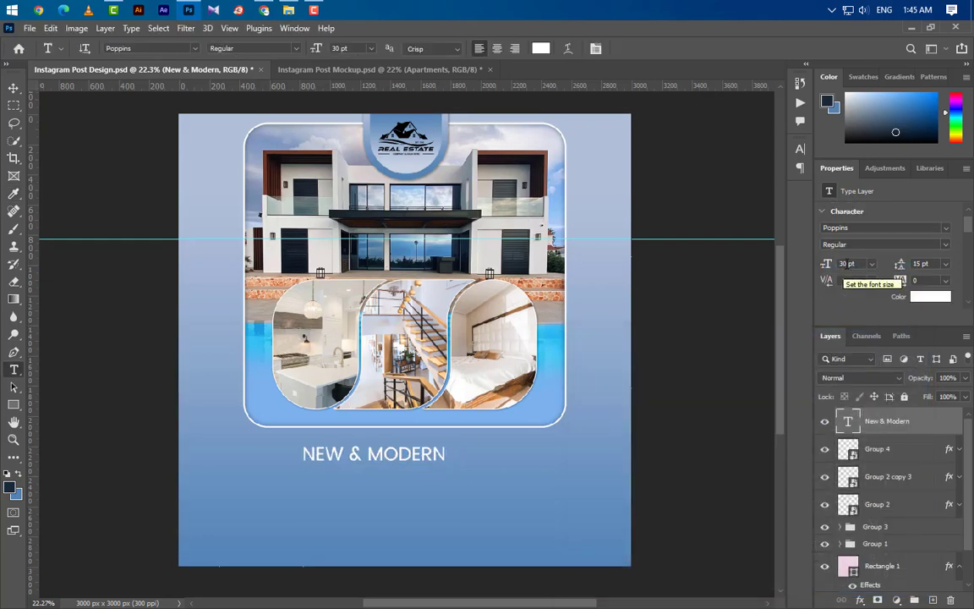
Set the "NEW & MODERN" text size to 22.5 pt and its tracking to 400
click(845, 263)
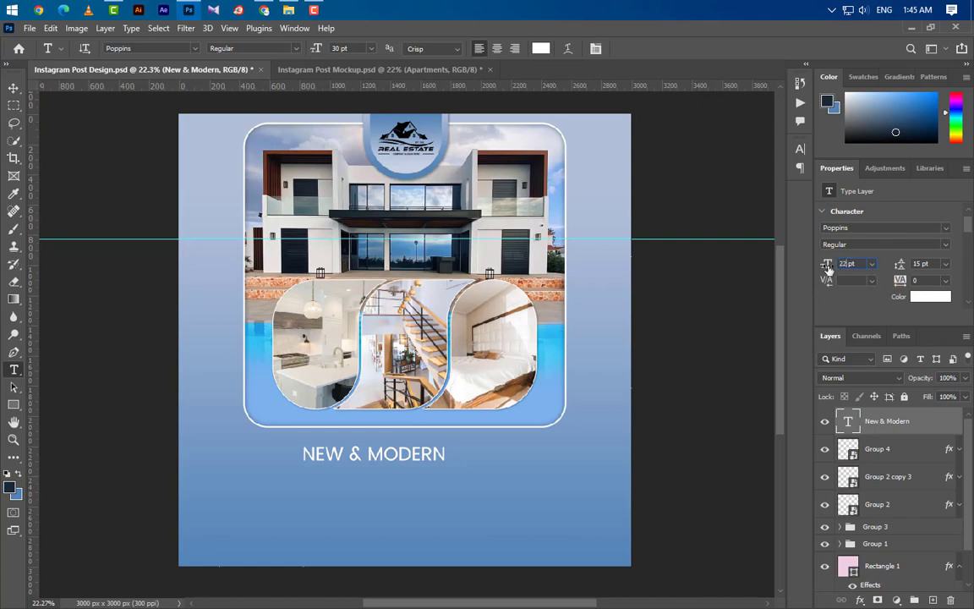
key(Return)
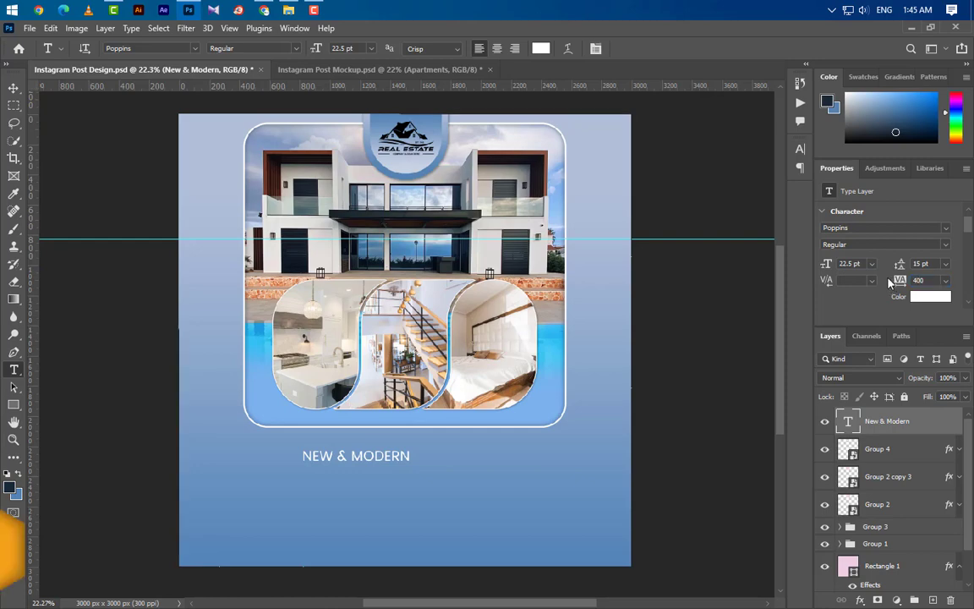
key(Return)
Add the text "APARTMENTS" as a separate text layer below "NEW & MODERN"
click(266, 498)
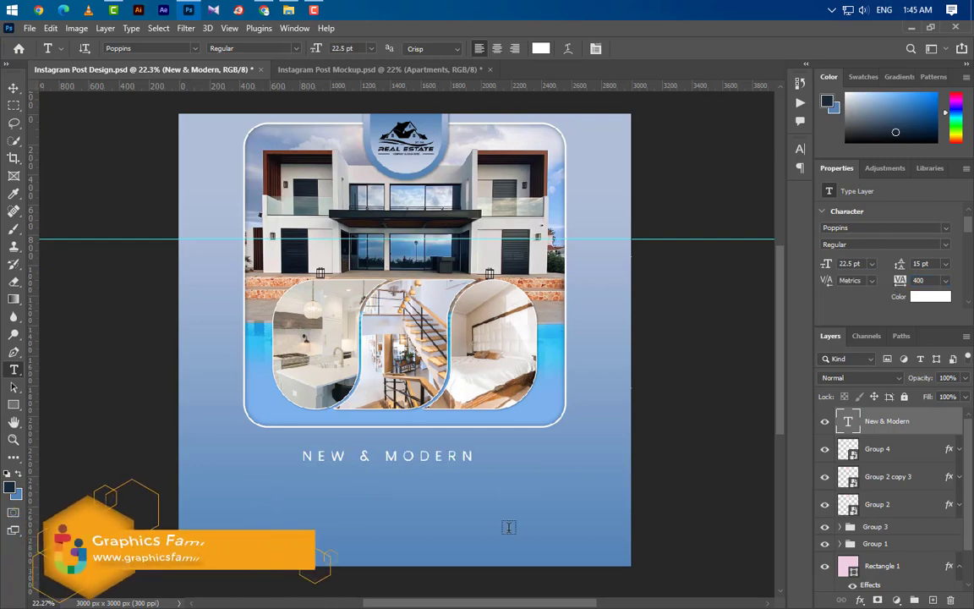
text(A)
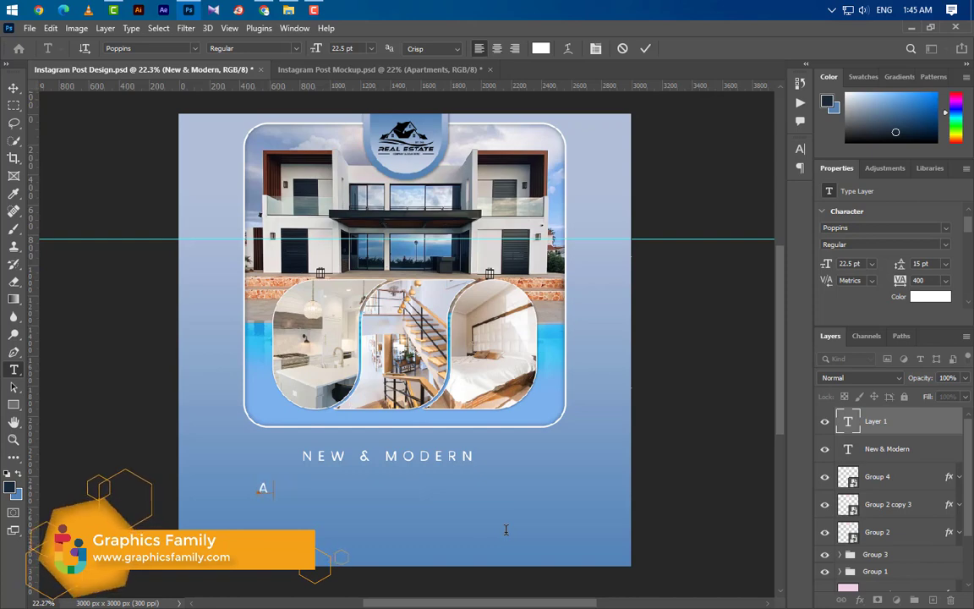
text(PARTMENTS)
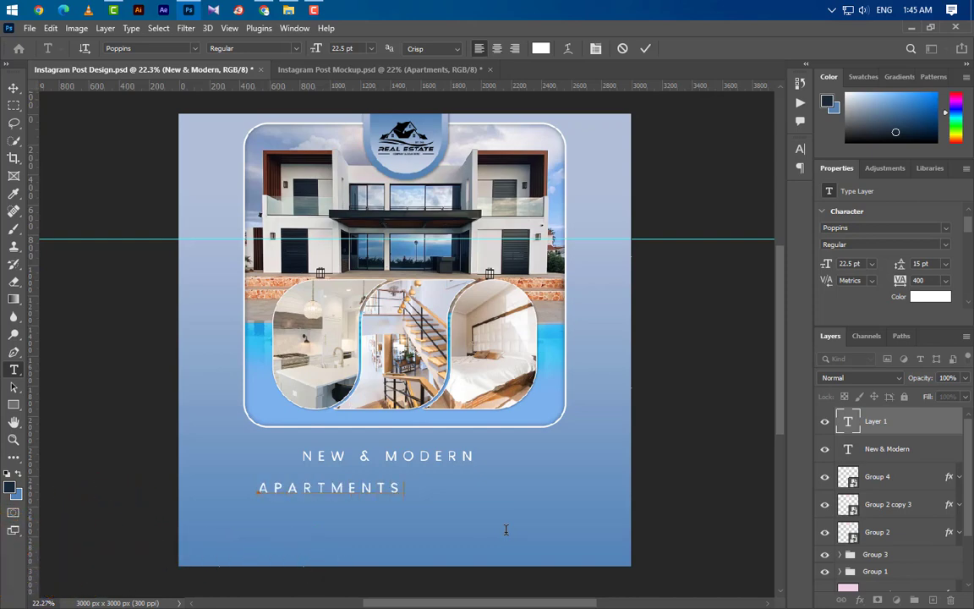
click(646, 48)
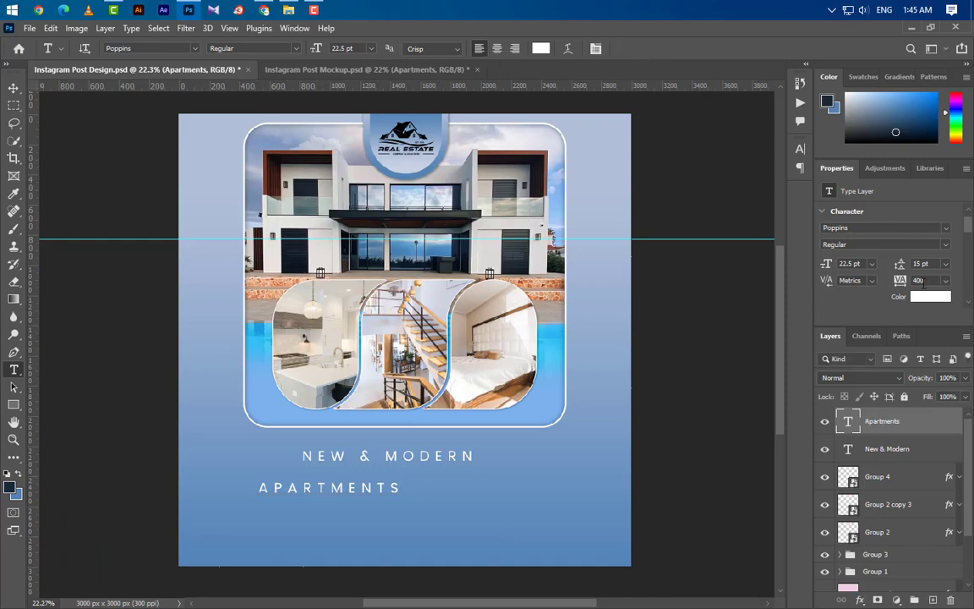
Format the "APARTMENTS" text with tracking 0, size 71 pt and the Bold font style
text(0)
key(Return)
text(7)
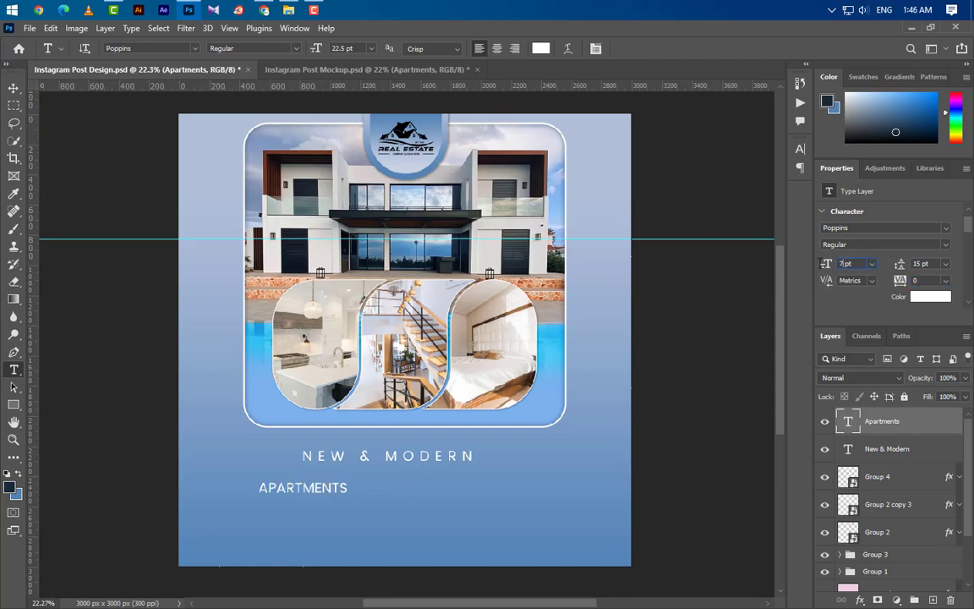
text(1)
key(Return)
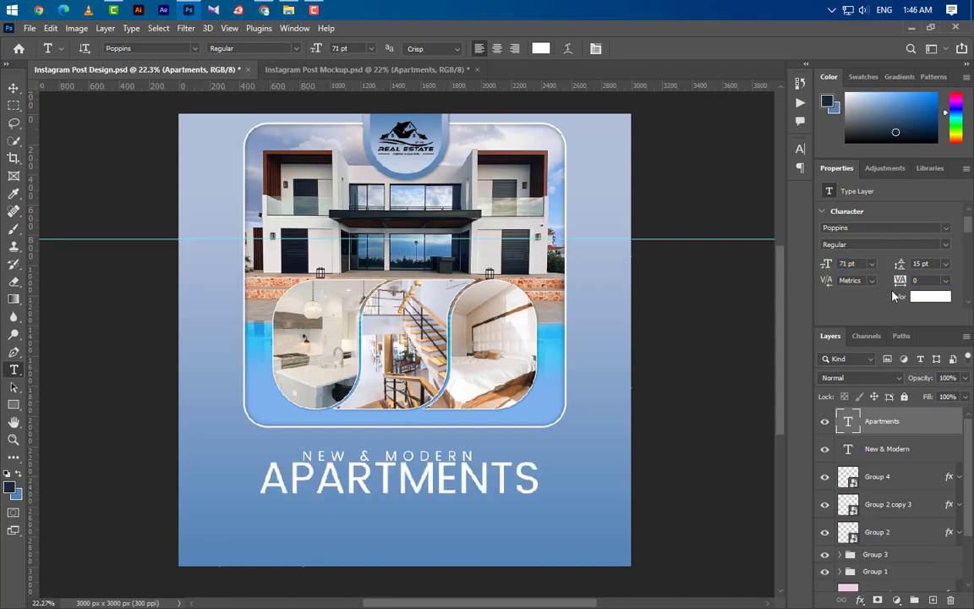
click(945, 246)
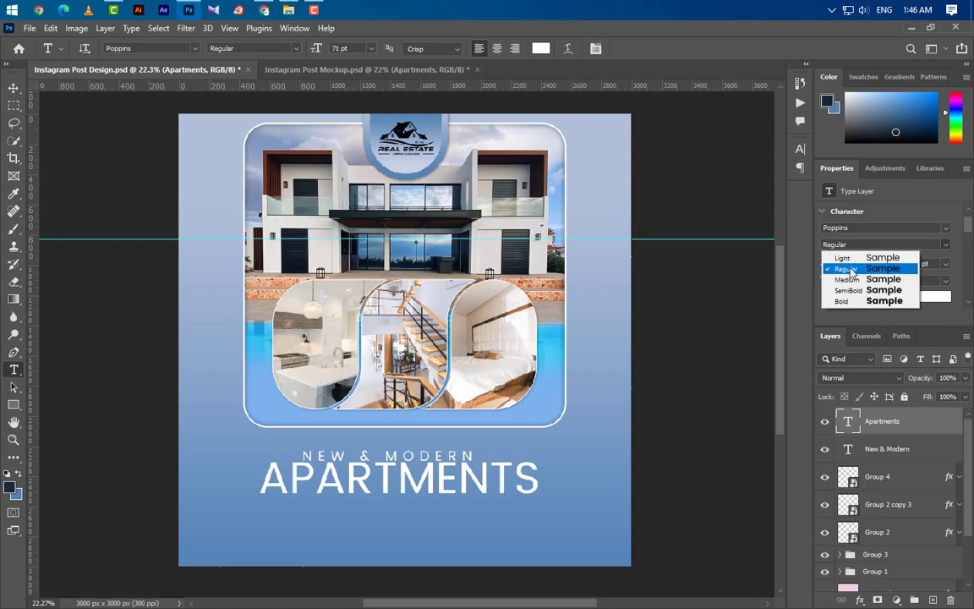
click(846, 303)
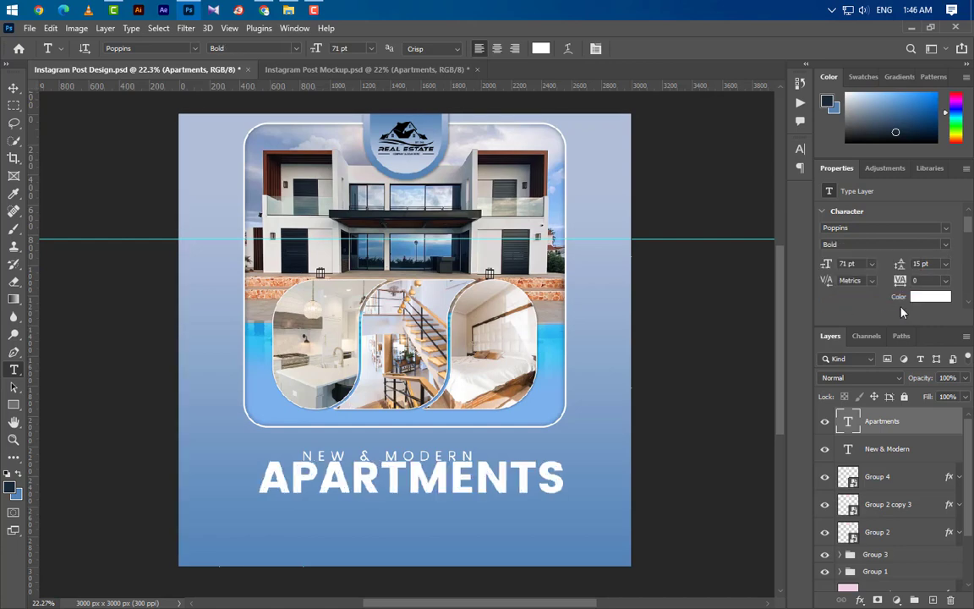
Colour the "APARTMENTS" text with the dark navy foreground colour (#192837) and move it slightly down and left beneath "NEW & MODERN"
click(930, 297)
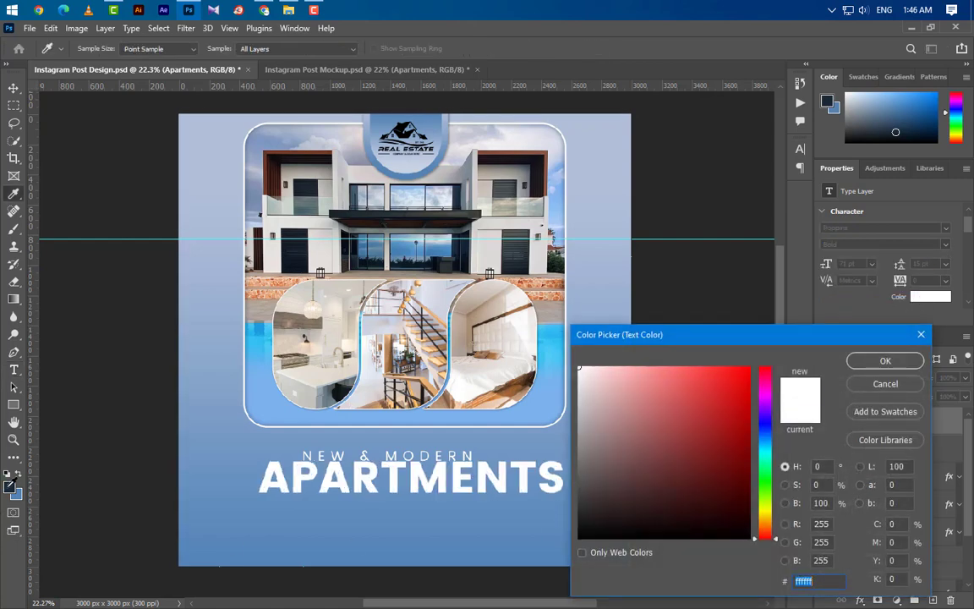
click(12, 484)
click(885, 360)
click(14, 88)
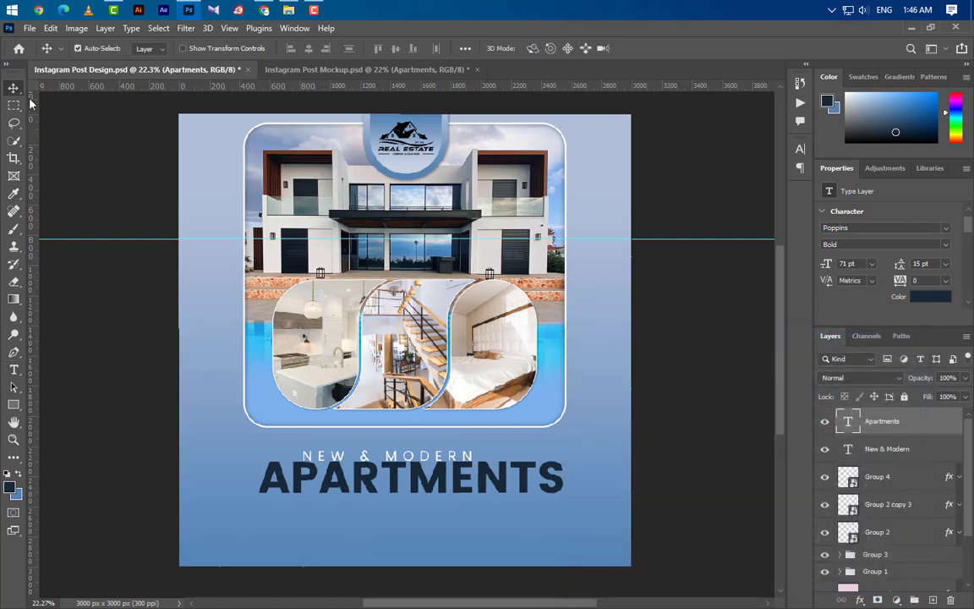
drag(450, 492, 428, 497)
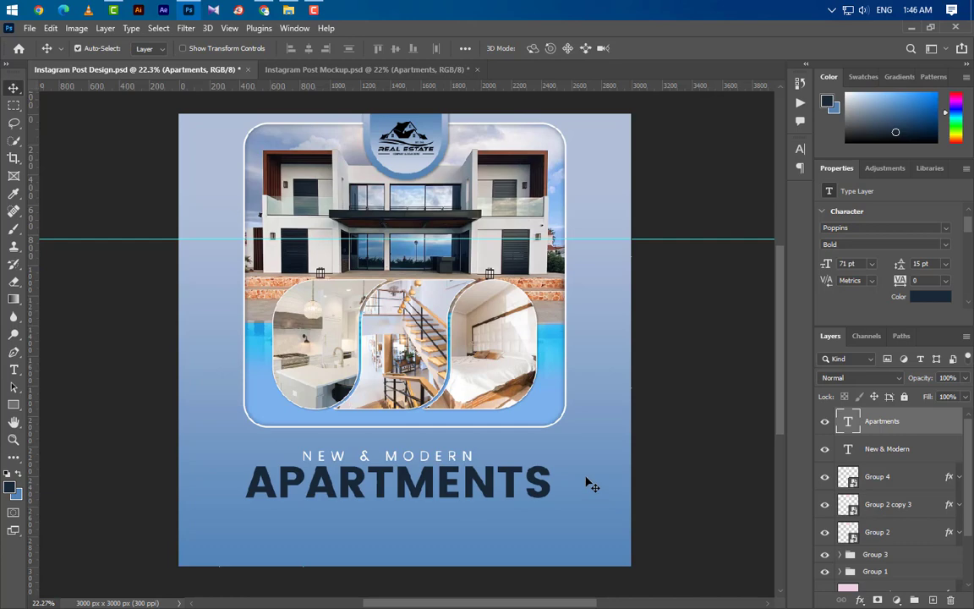
Add the text "FORE SALE" as a new text layer below "APARTMENTS"
click(14, 369)
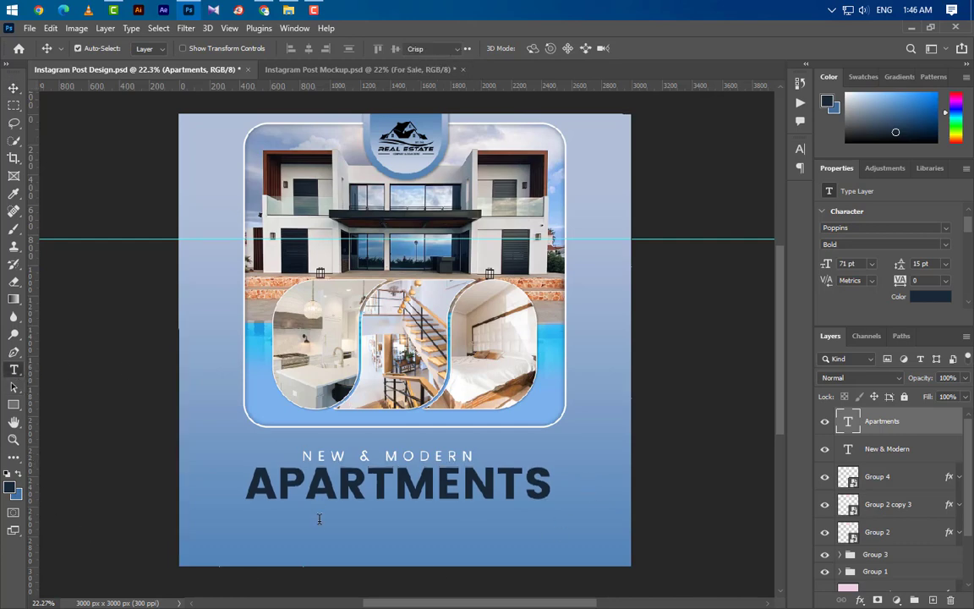
click(321, 522)
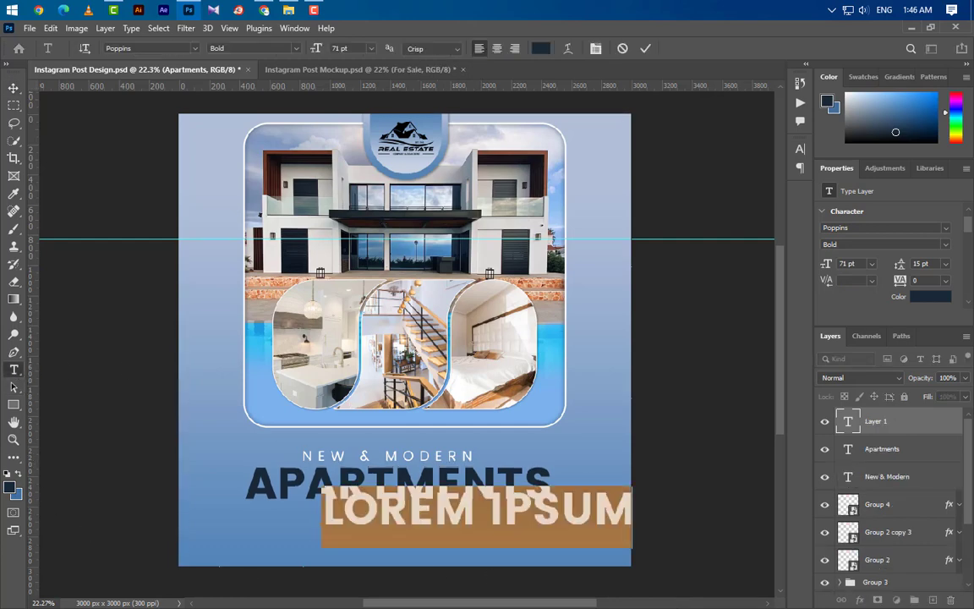
text(FORE)
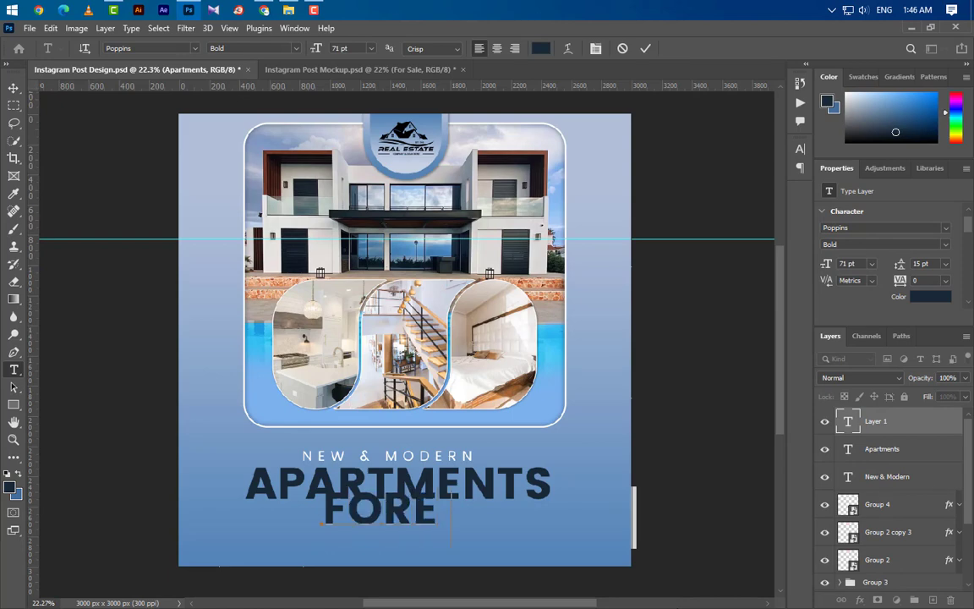
text( SALE)
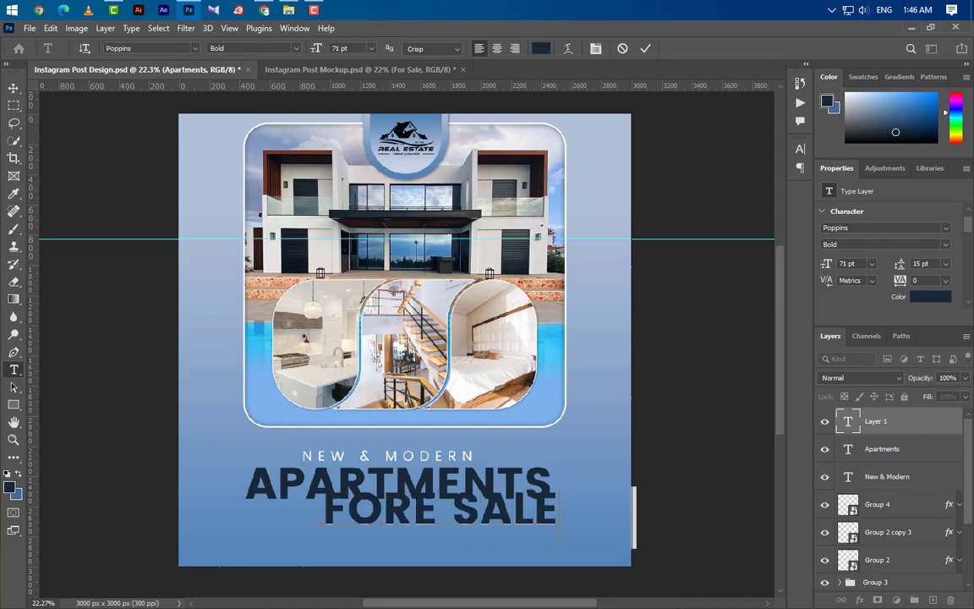
click(644, 49)
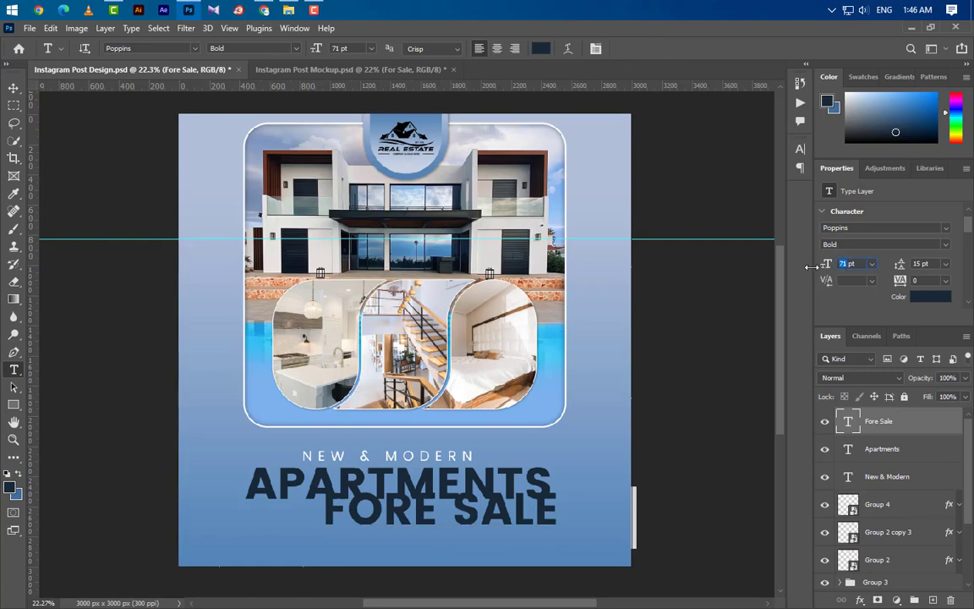
Format the "FORE SALE" text with size 40 pt, the Medium font style and a white colour
key(Return)
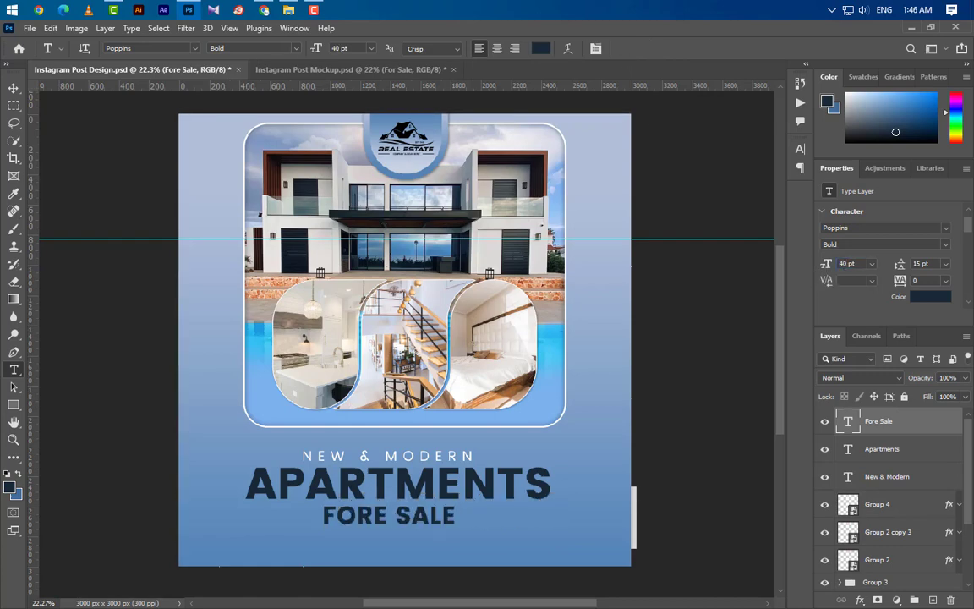
click(946, 246)
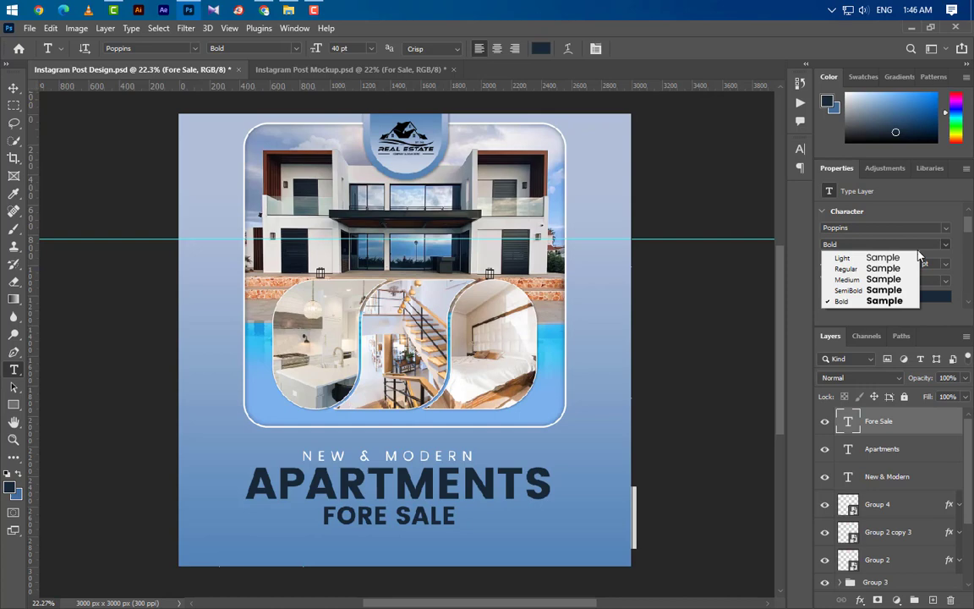
click(850, 276)
click(914, 300)
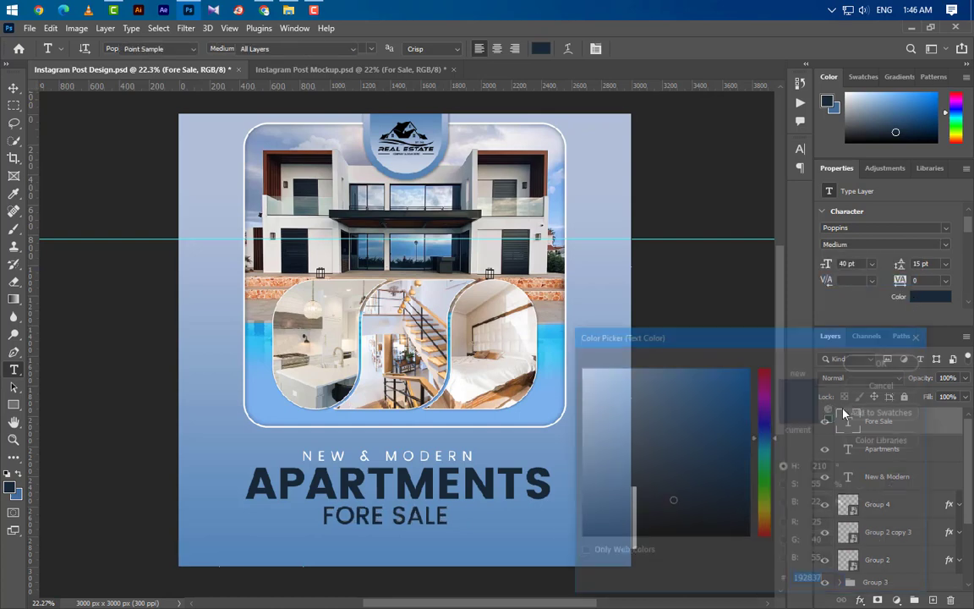
click(580, 368)
click(883, 361)
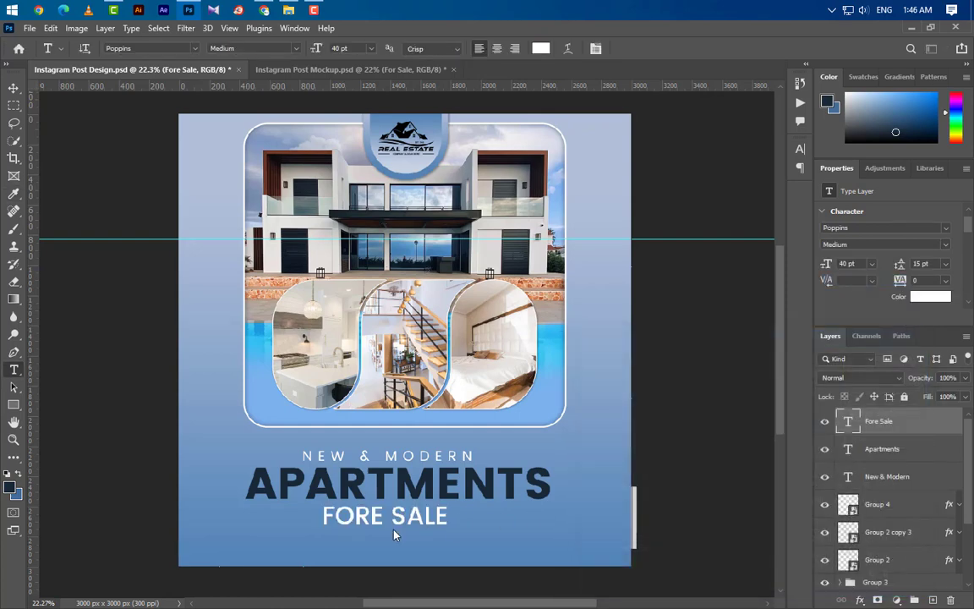
Move the "FORE SALE" text slightly down and to the right to leave a gap below "APARTMENTS"
scroll(331, 548, up, 5)
scroll(508, 495, up, 1)
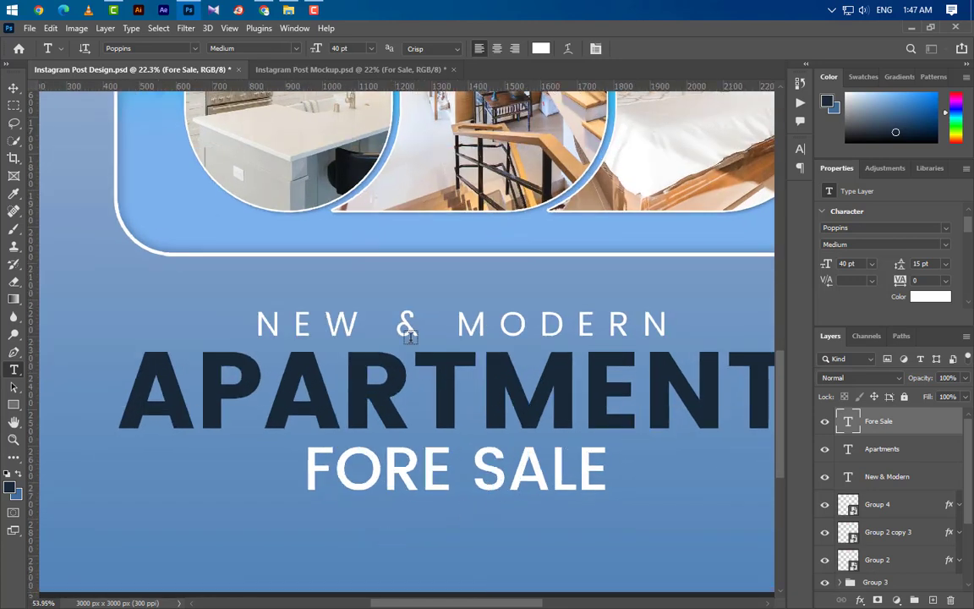
key(v)
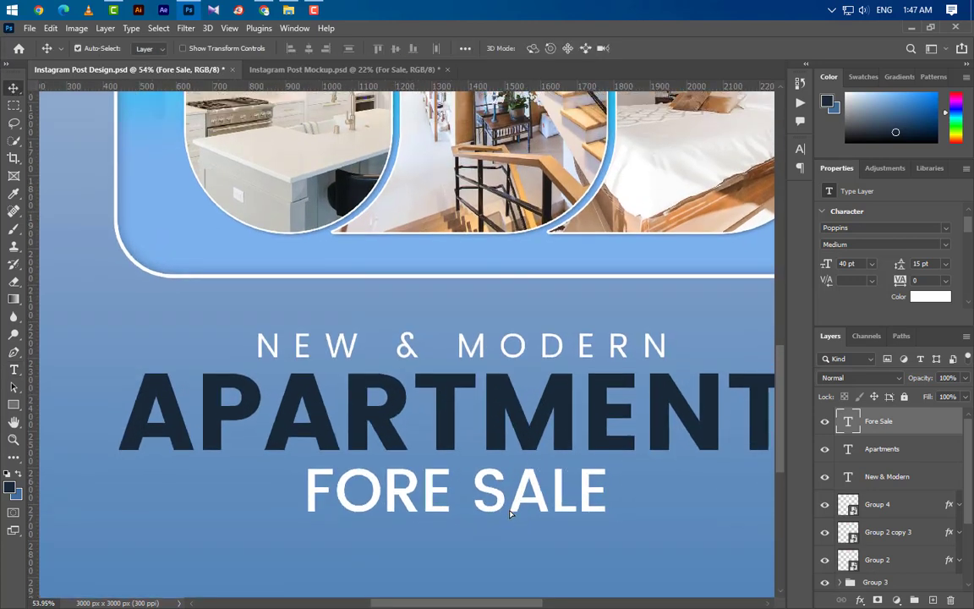
drag(510, 513, 525, 521)
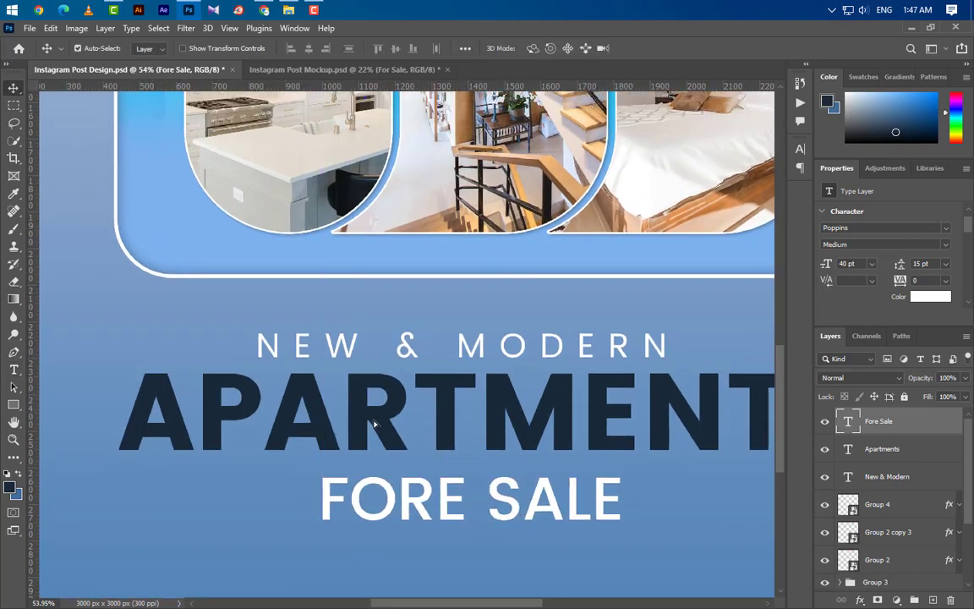
Draw a rectangle of about 922 × 177 px over the "FORE SALE" text and fill it with blue #436d98
click(13, 404)
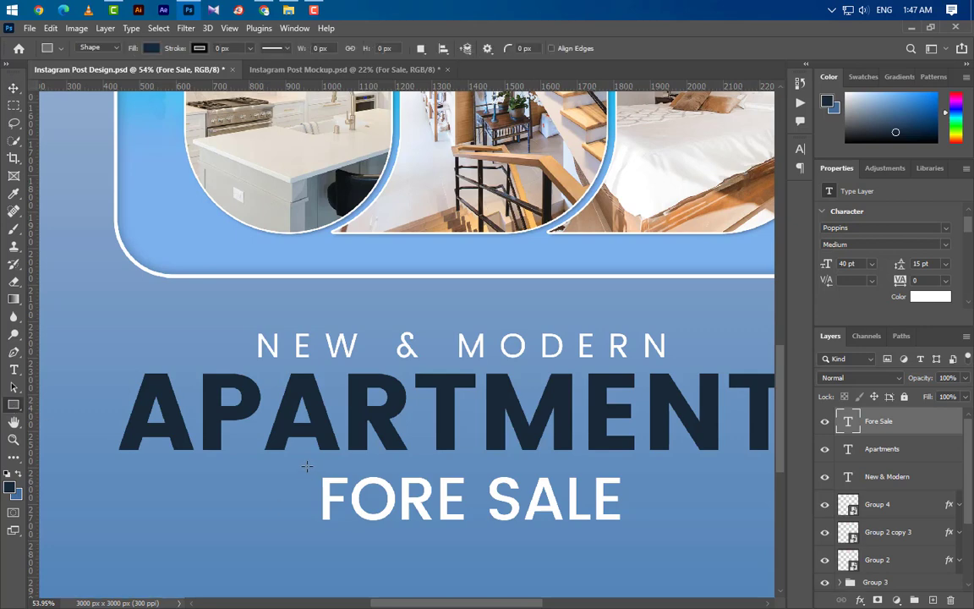
drag(305, 467, 642, 532)
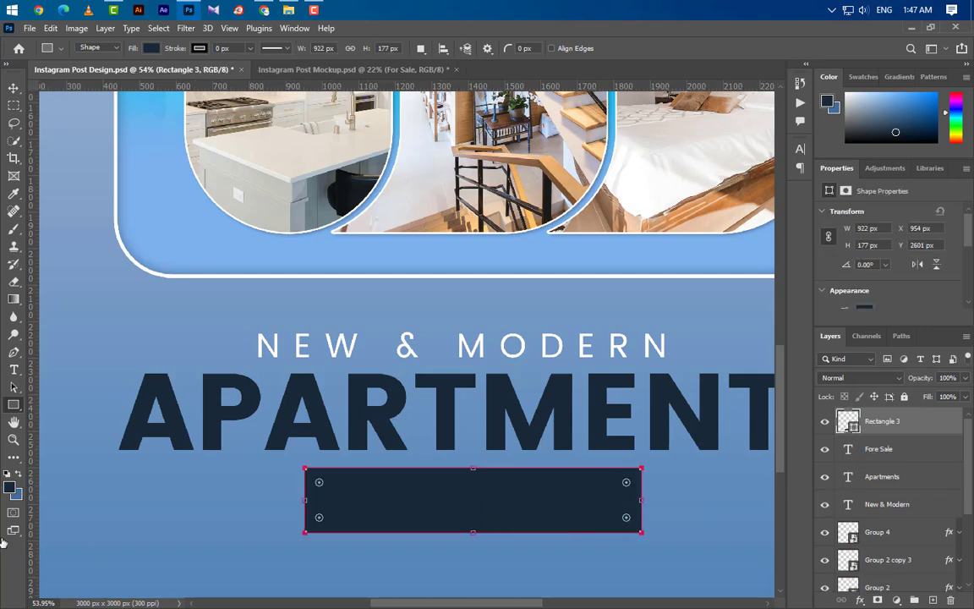
double_click(848, 422)
click(674, 436)
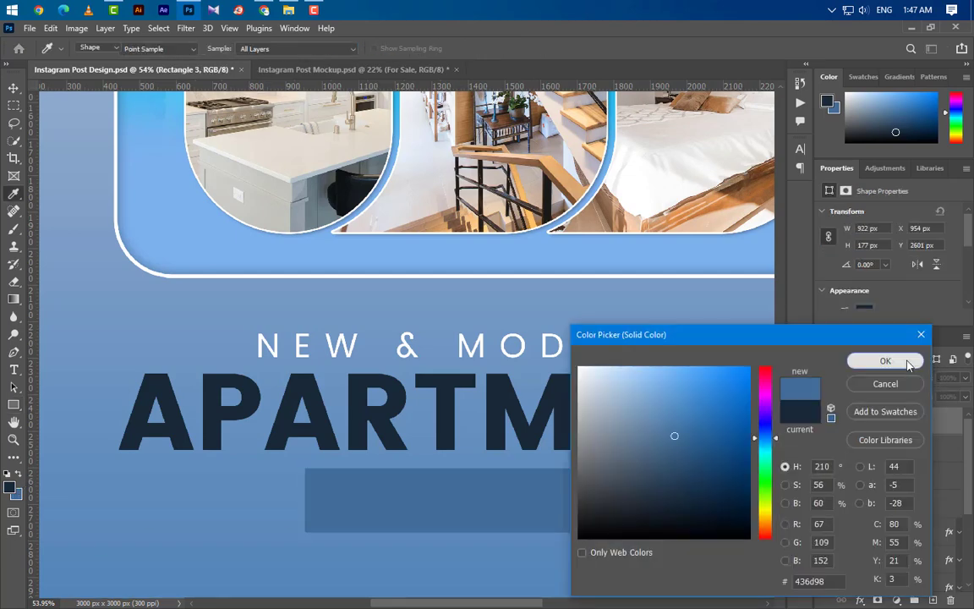
click(886, 361)
Place the blue rectangle behind the "FORE SALE" text and centre the text within the rectangle, clearing the selection
drag(884, 421, 854, 449)
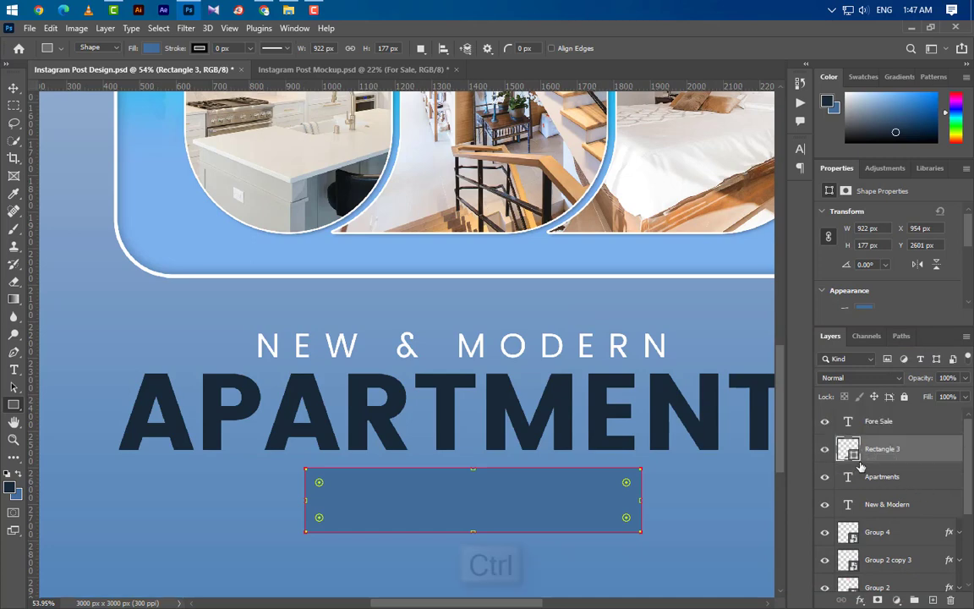
ctrl+click(848, 449)
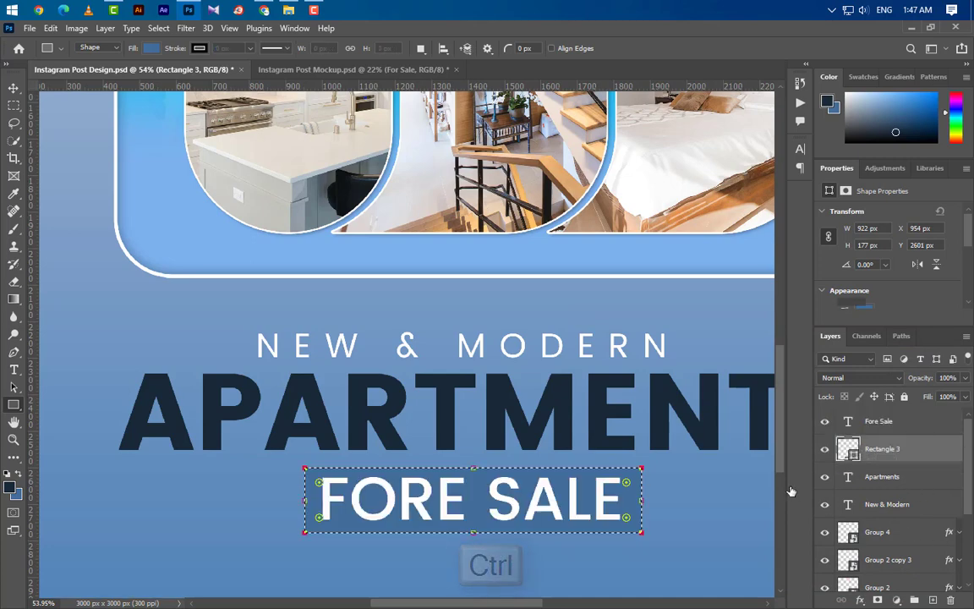
click(879, 421)
click(14, 89)
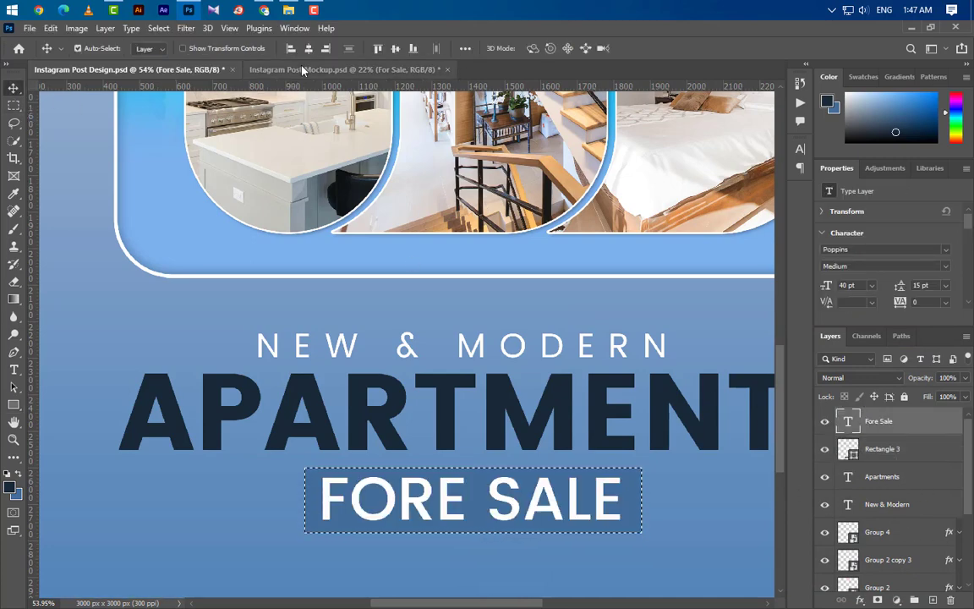
click(395, 48)
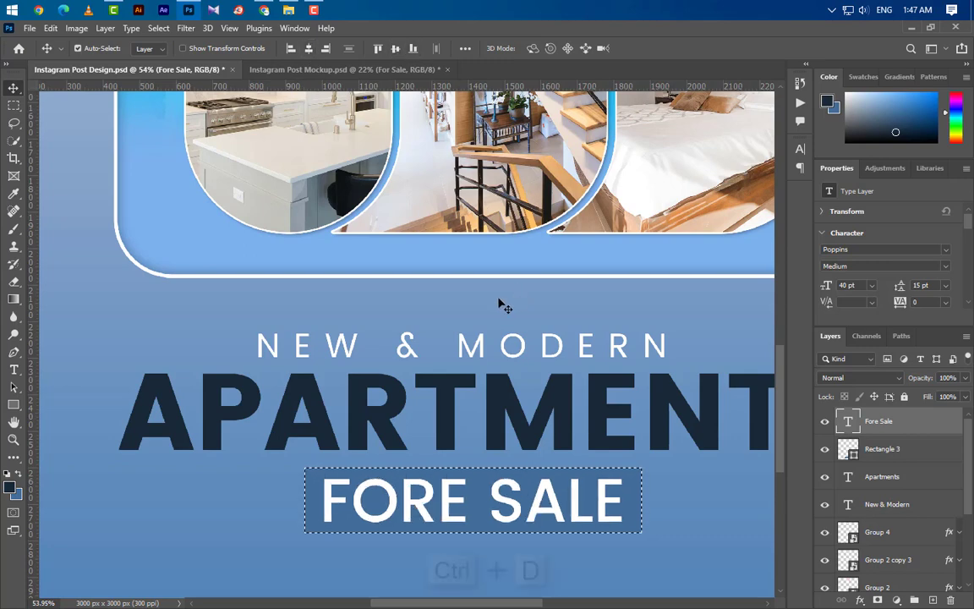
scroll(499, 304, down, 4)
key(ctrl+d)
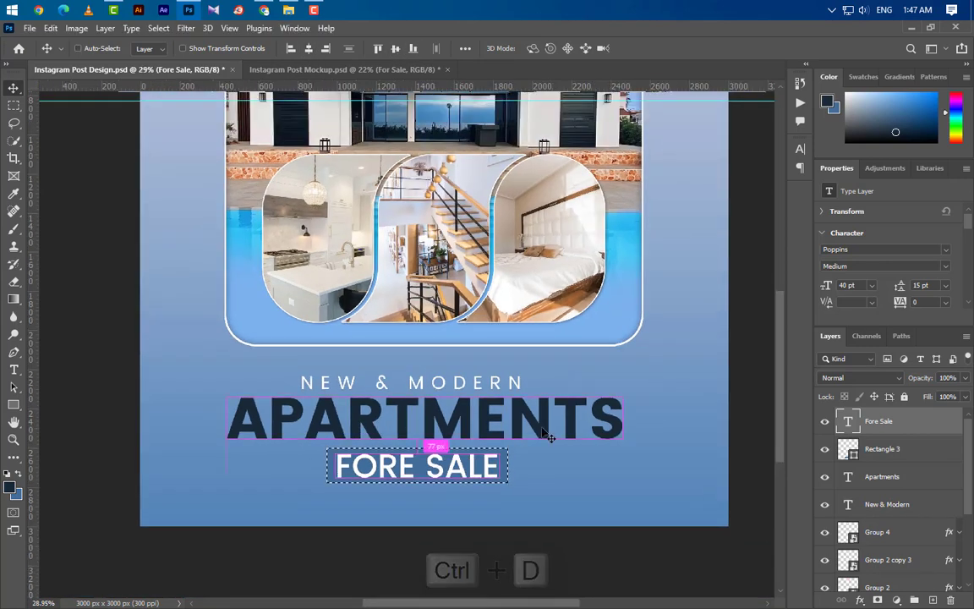
Centre the "NEW & MODERN", "APARTMENTS" and "FORE SALE" texts and the blue rectangle horizontally on the canvas, clearing the selection
shift+click(888, 477)
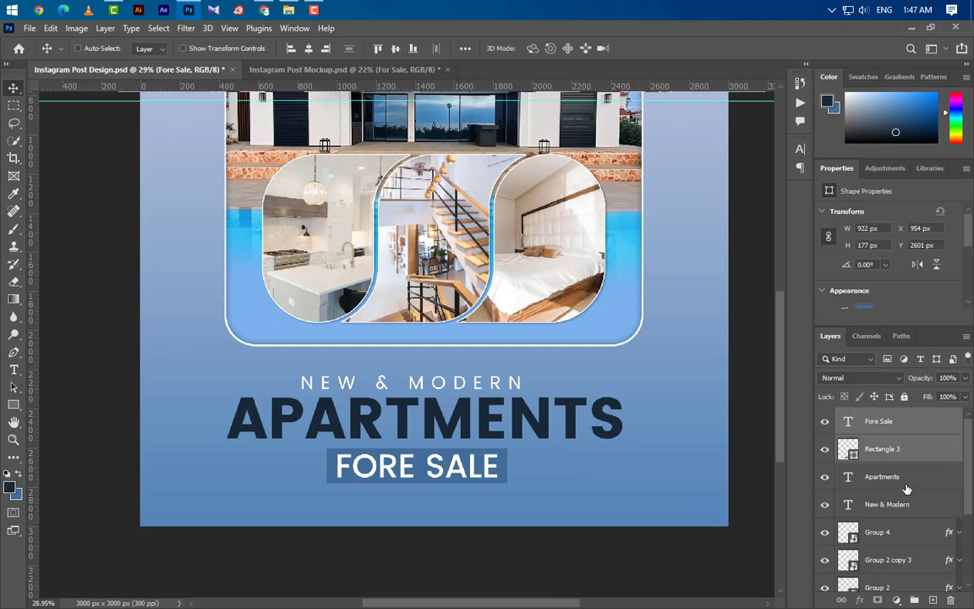
shift+click(911, 508)
key(ctrl+a)
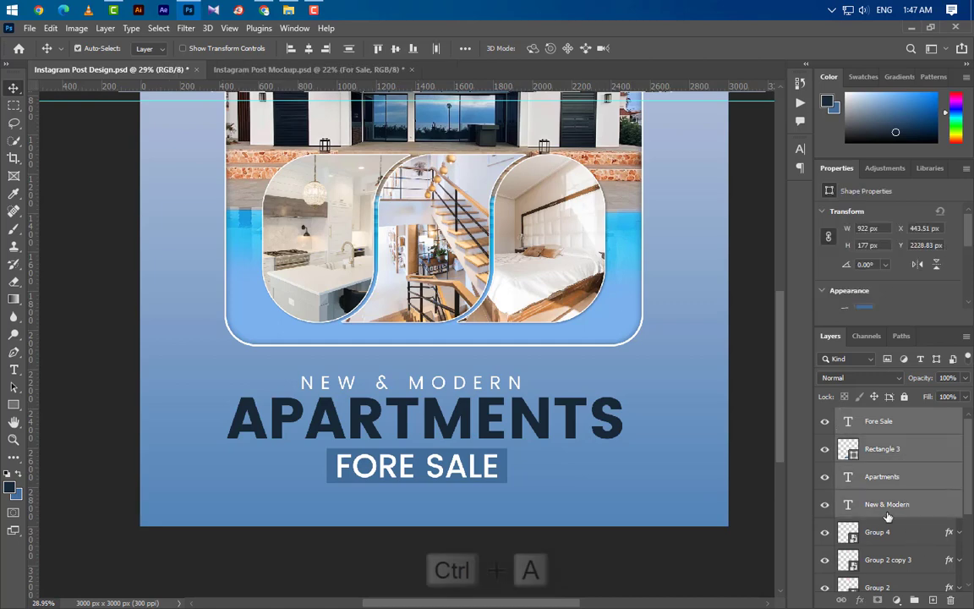
click(308, 49)
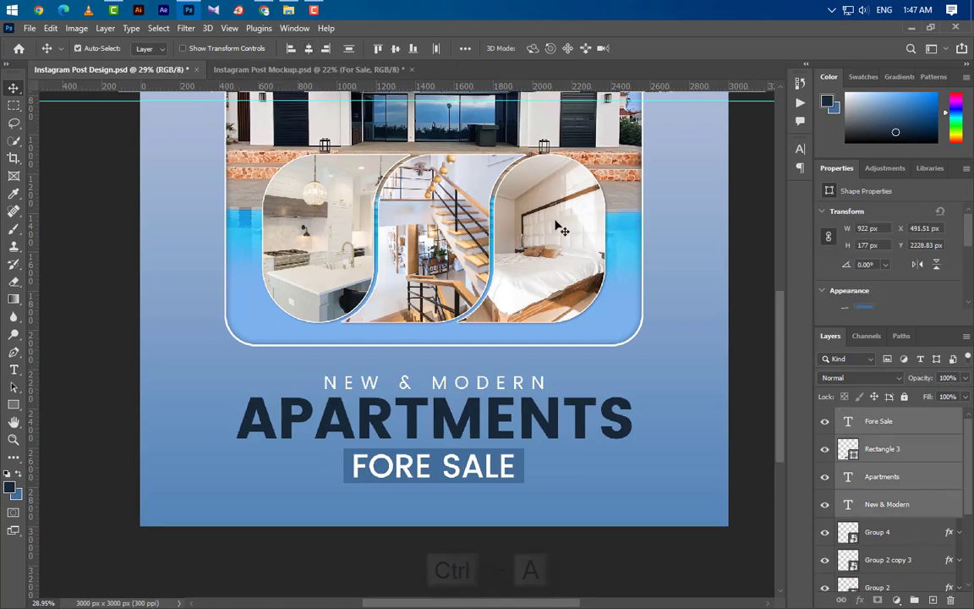
key(ctrl+d)
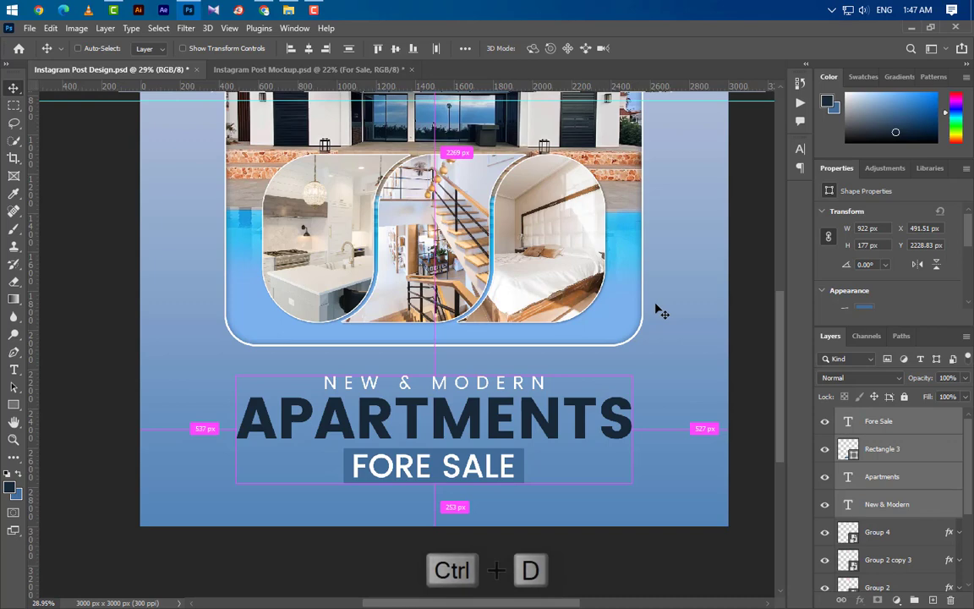
Draw a thin bar of about 425 × 15 px to the right of the "FORE SALE" rectangle and fill it with white #ffffff
click(14, 404)
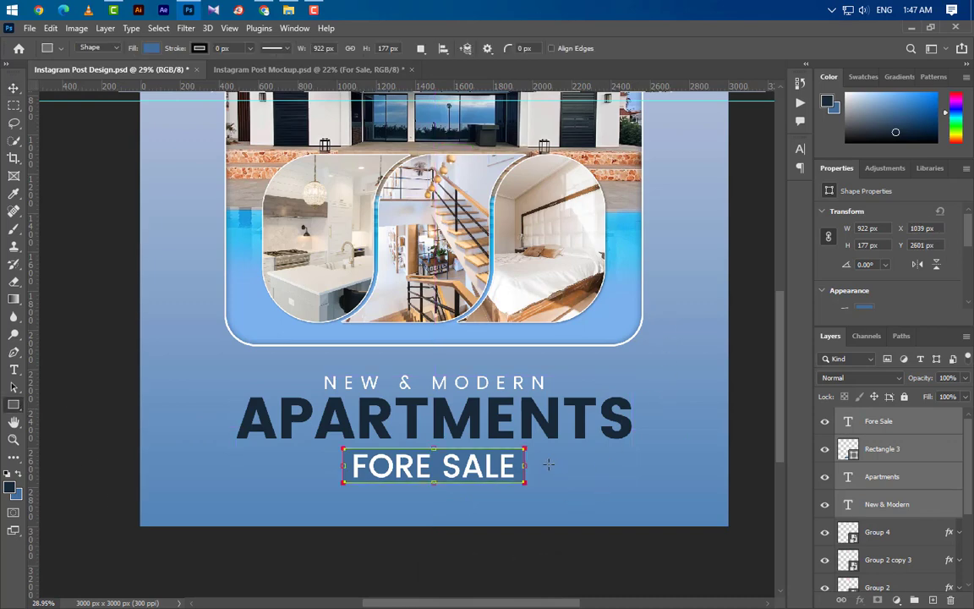
drag(549, 465, 631, 466)
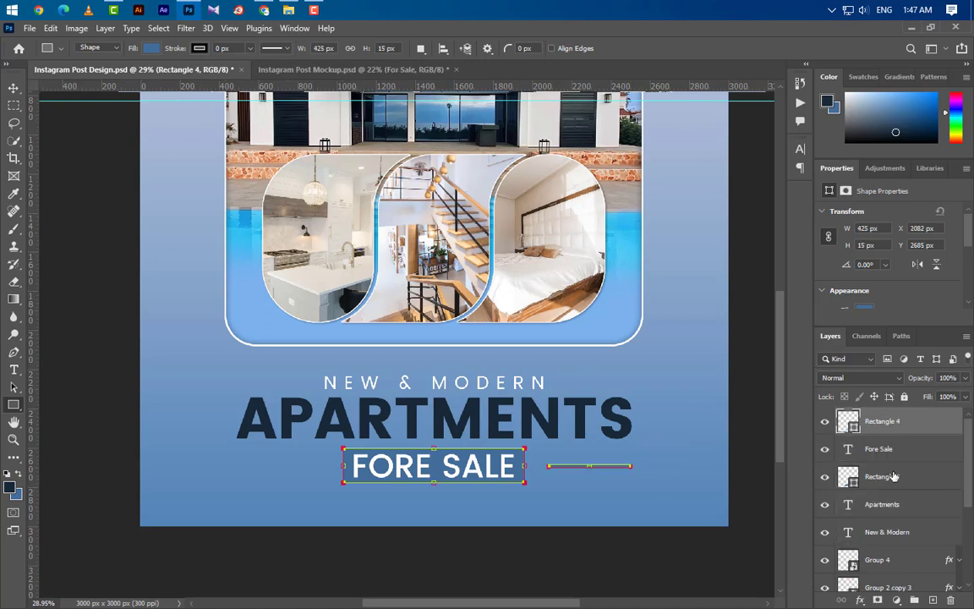
double_click(855, 429)
text(ffffff)
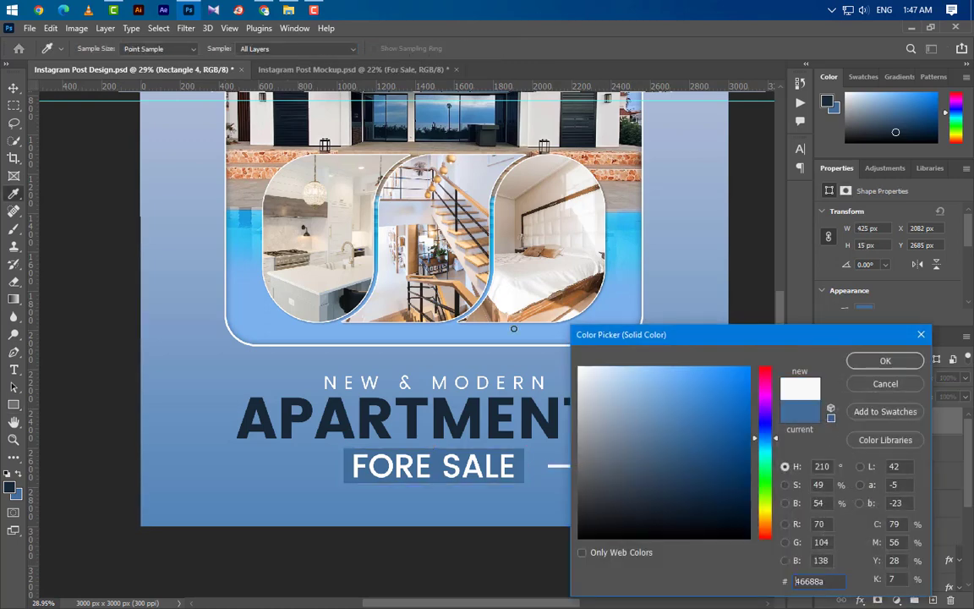
click(885, 361)
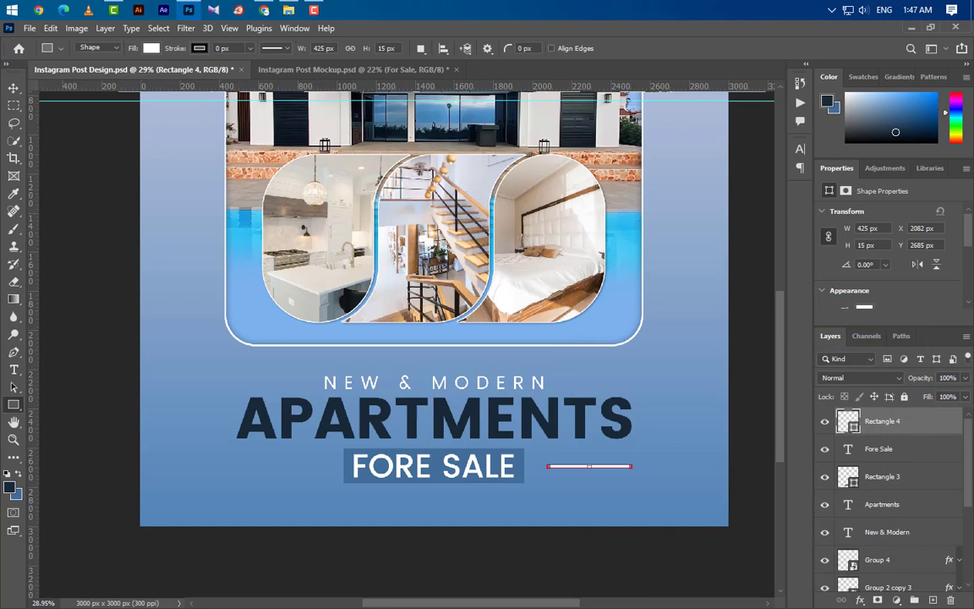
Duplicate the white bar to the left of "FORE SALE" at the same height, aligned with the left edge of "APARTMENTS"
click(13, 88)
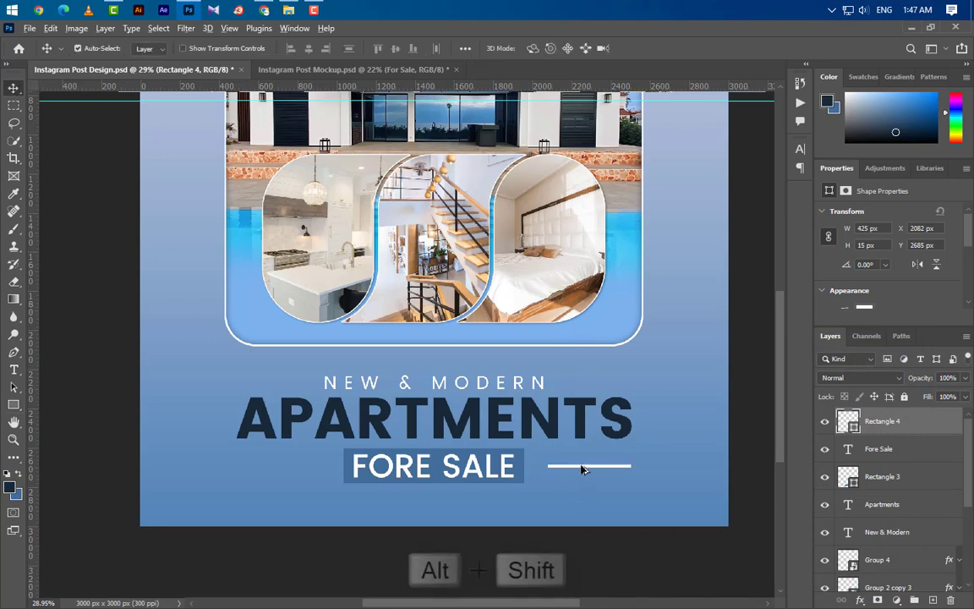
drag(583, 467, 273, 454)
scroll(272, 544, up, 3)
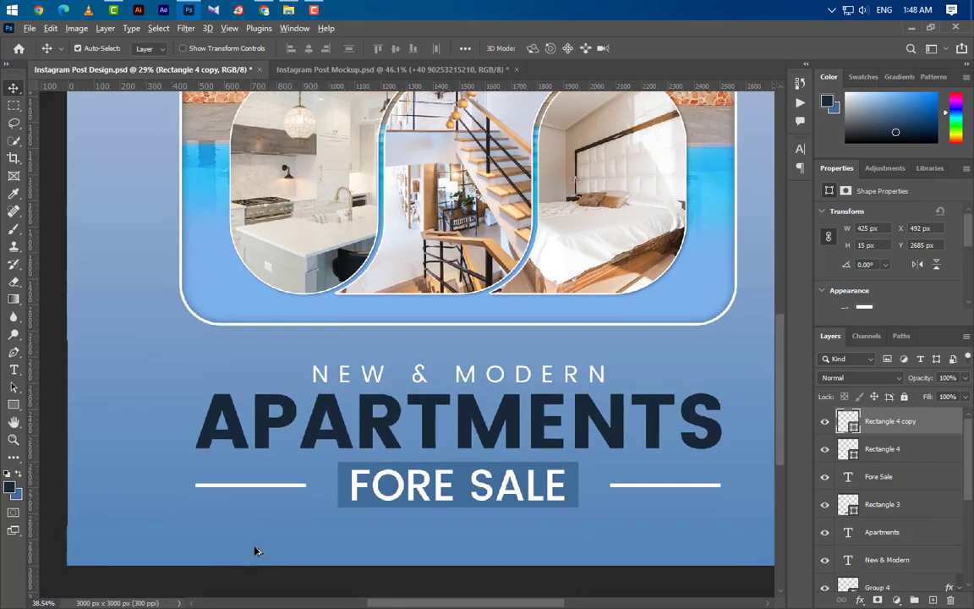
Draw a square of about 87 × 87 px near the design's lower-left corner and round all its corners by 15 px
drag(408, 604, 392, 603)
click(14, 405)
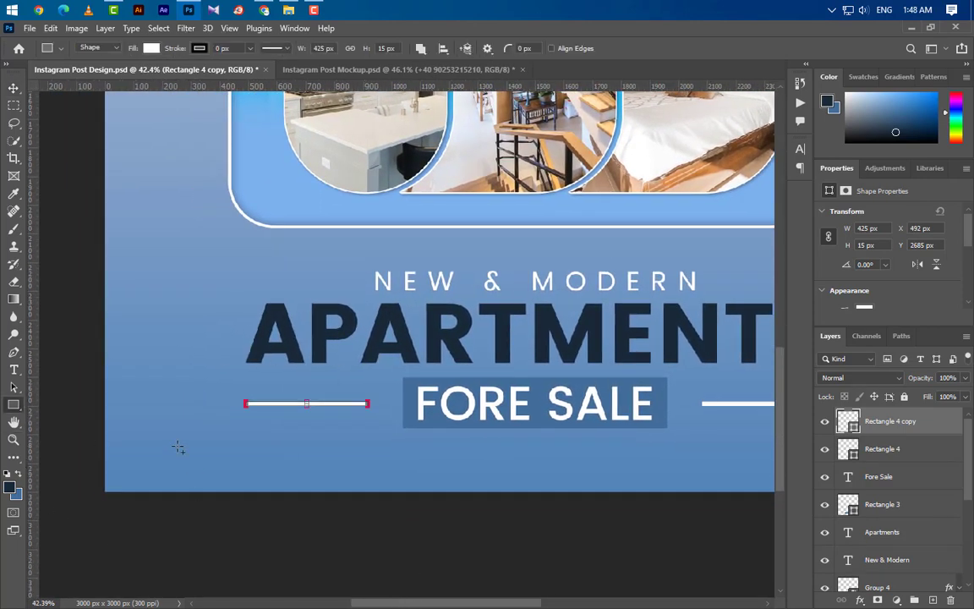
click(932, 600)
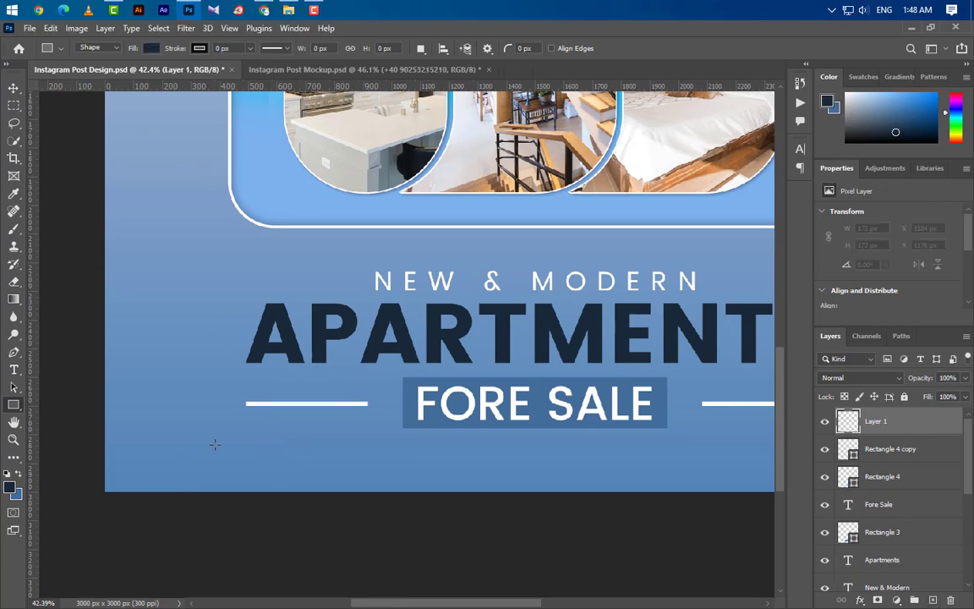
drag(159, 444, 192, 468)
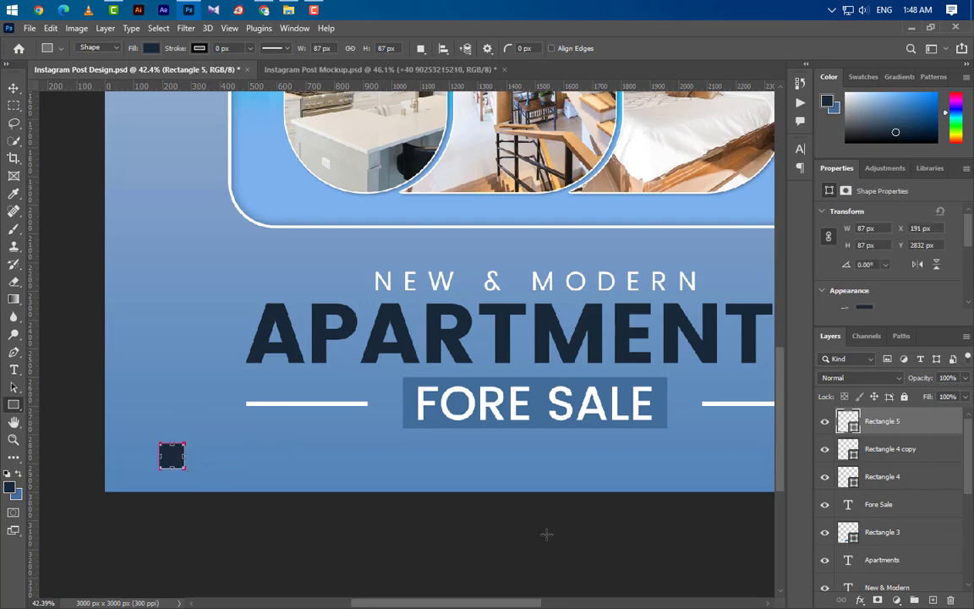
scroll(892, 262, down, 5)
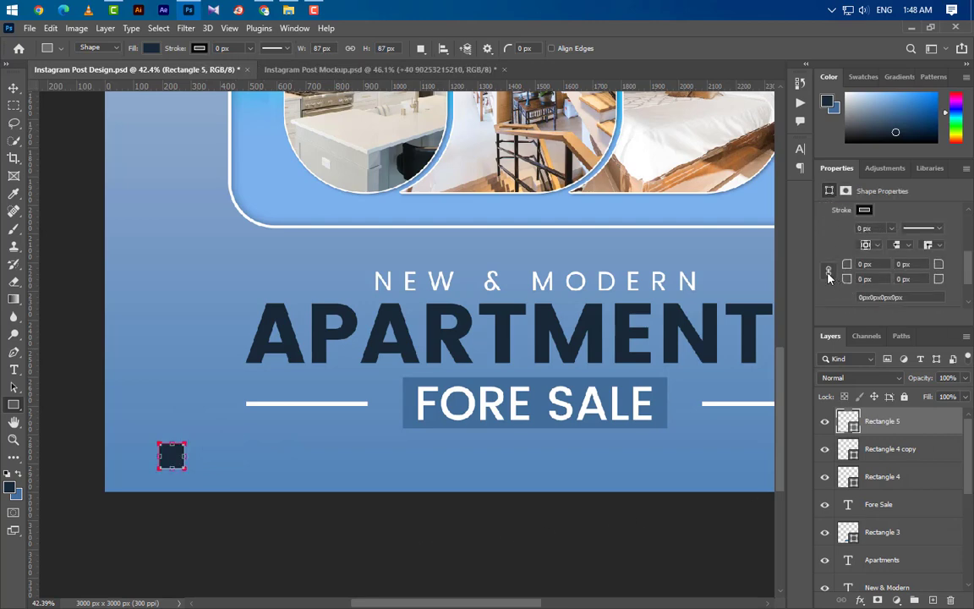
click(829, 272)
key(Return)
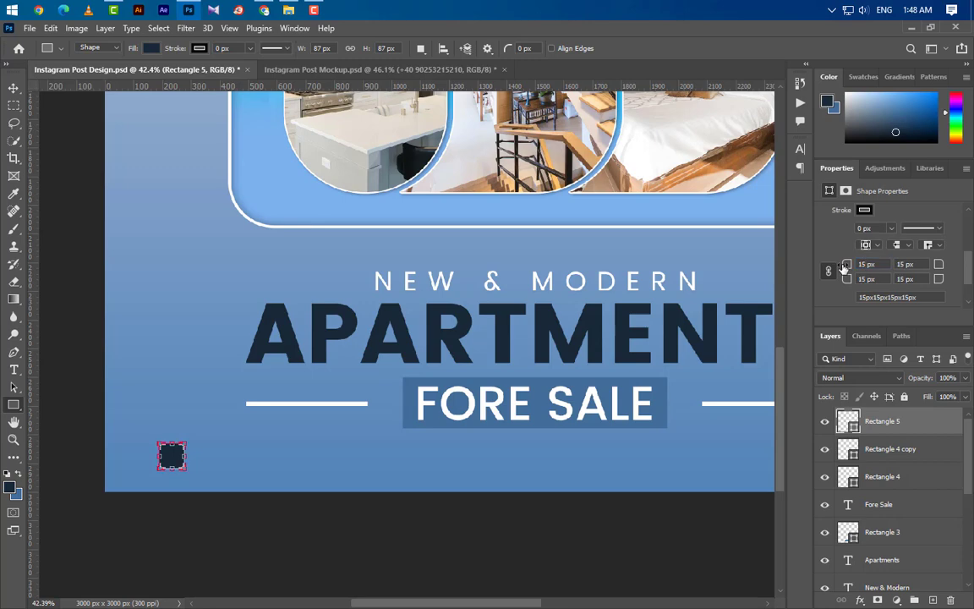
Add a Gradient Overlay to the small rounded square, unreversed, at 100% scale, with the gradient shifted upward
double_click(936, 429)
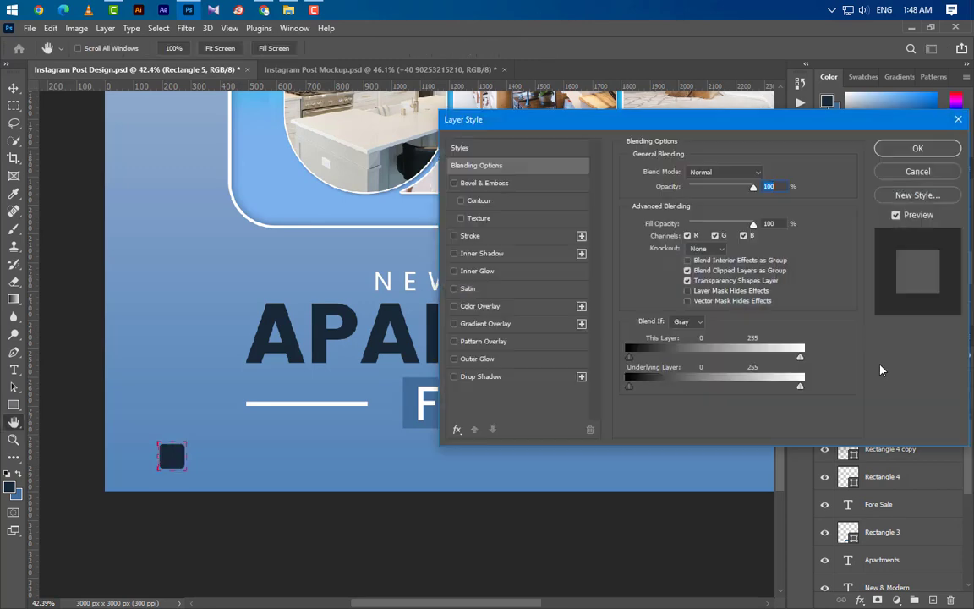
click(531, 328)
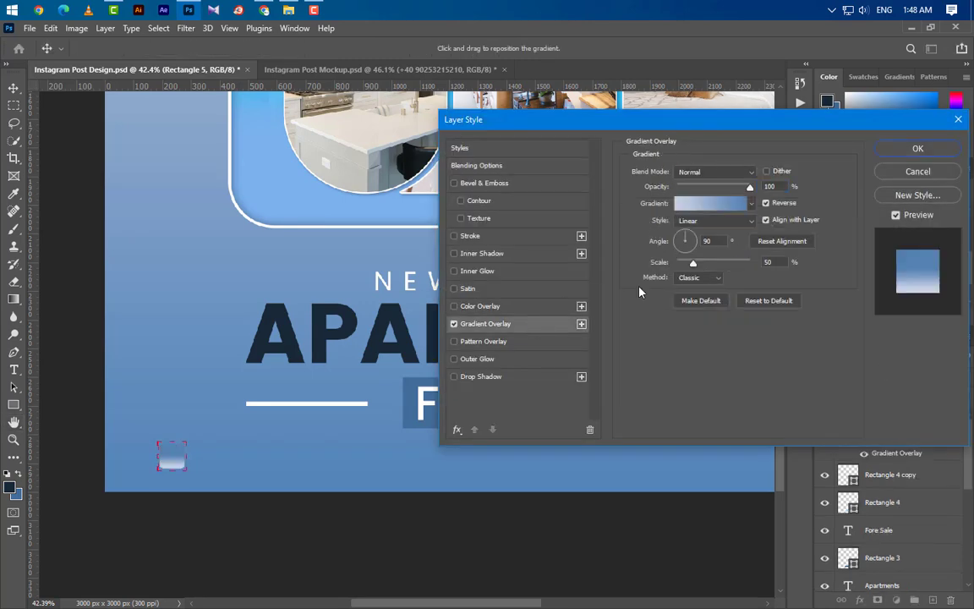
click(766, 203)
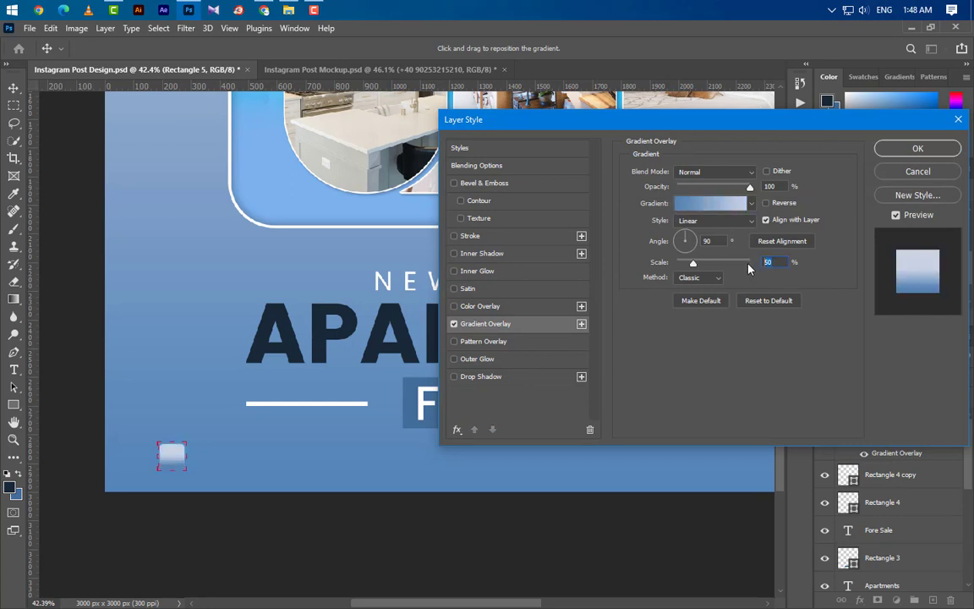
text(100)
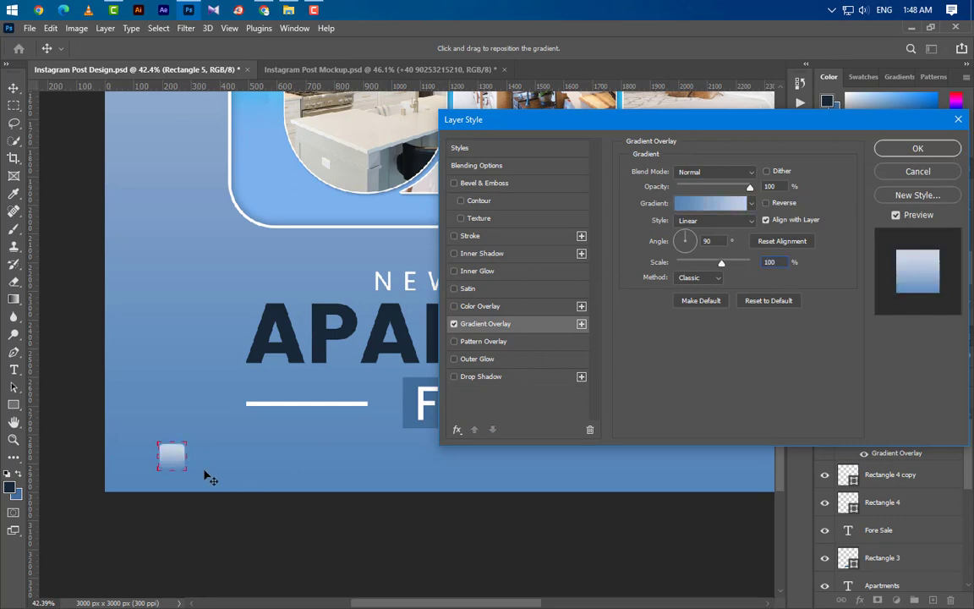
drag(204, 472, 204, 457)
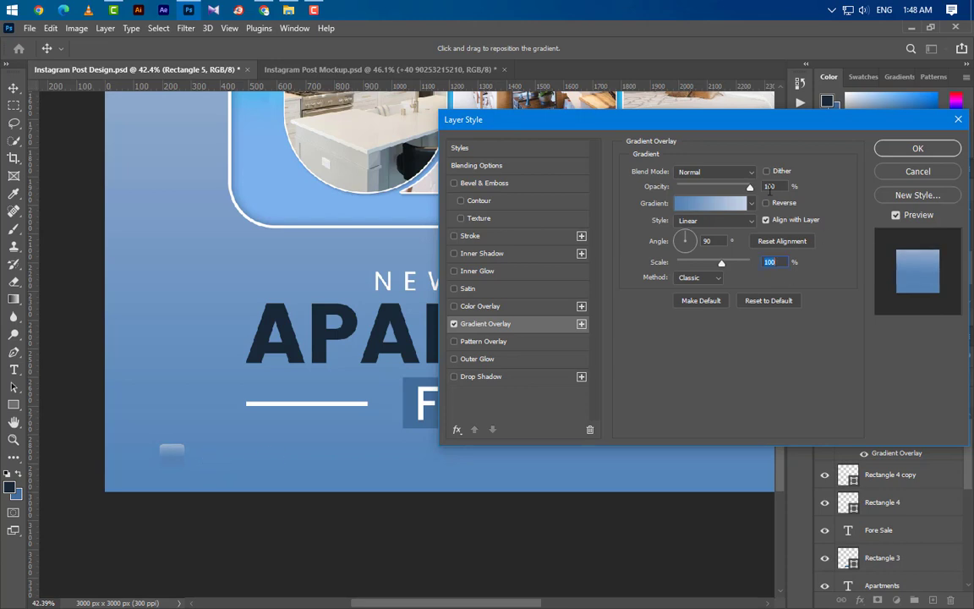
Change the gradient's blue starting stop to a darker blue and apply the overlay to the small rounded square
click(669, 203)
drag(127, 99, 558, 74)
click(455, 324)
double_click(455, 324)
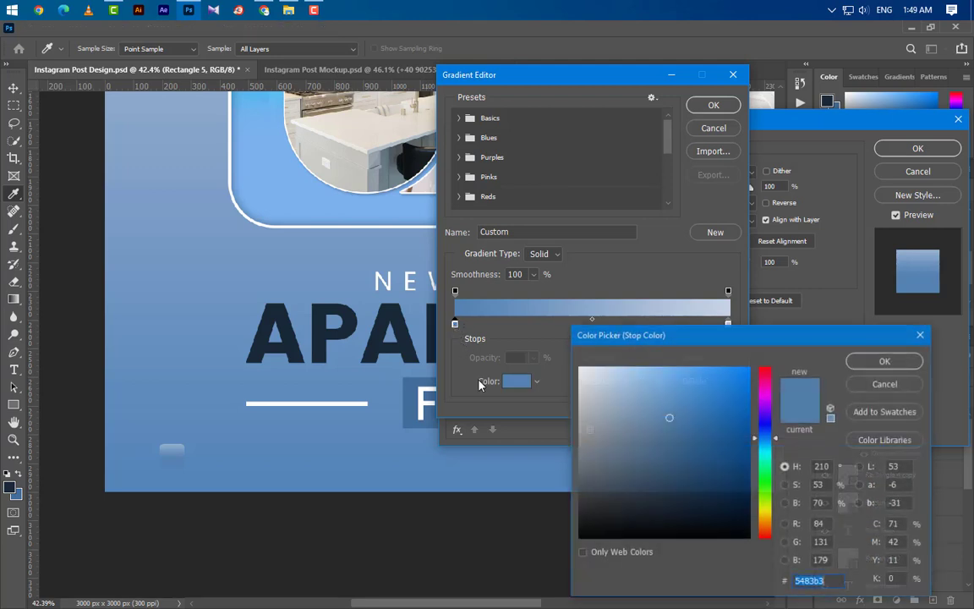
click(670, 436)
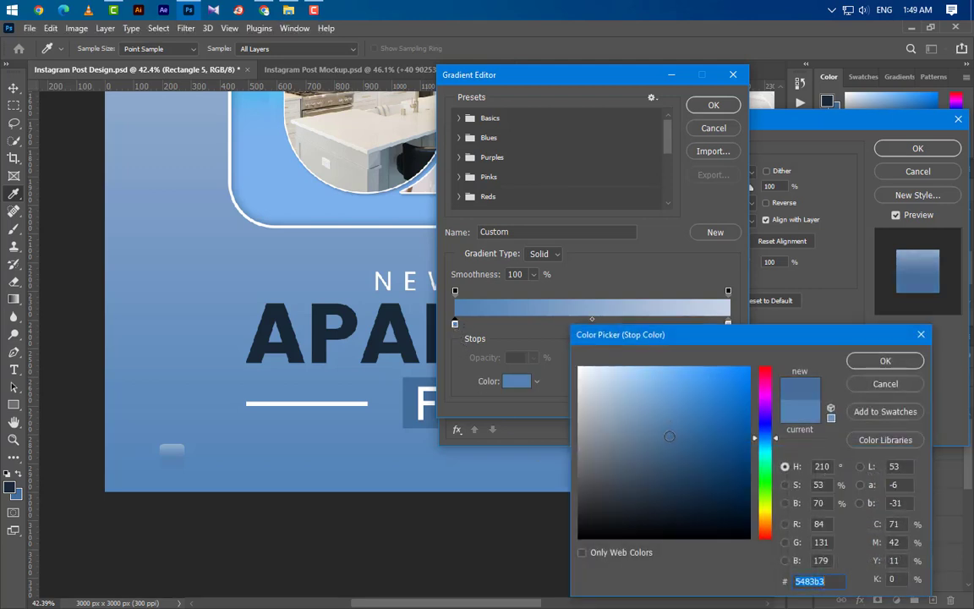
click(907, 359)
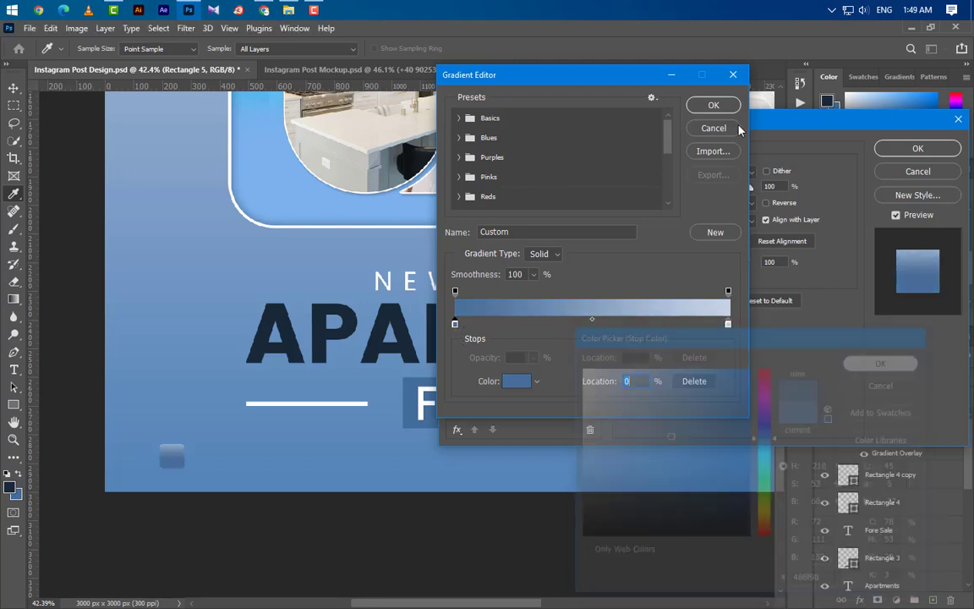
click(713, 105)
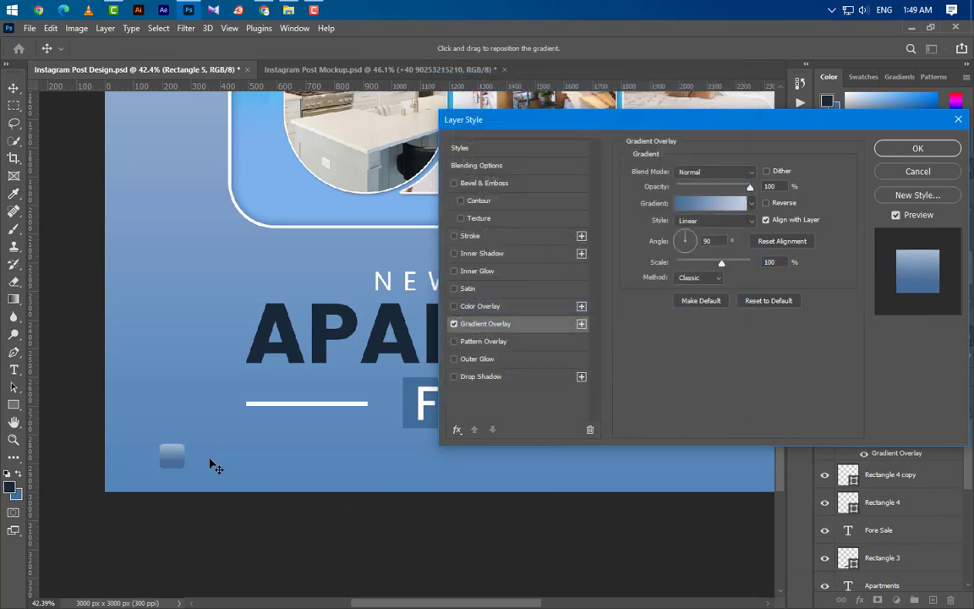
click(945, 172)
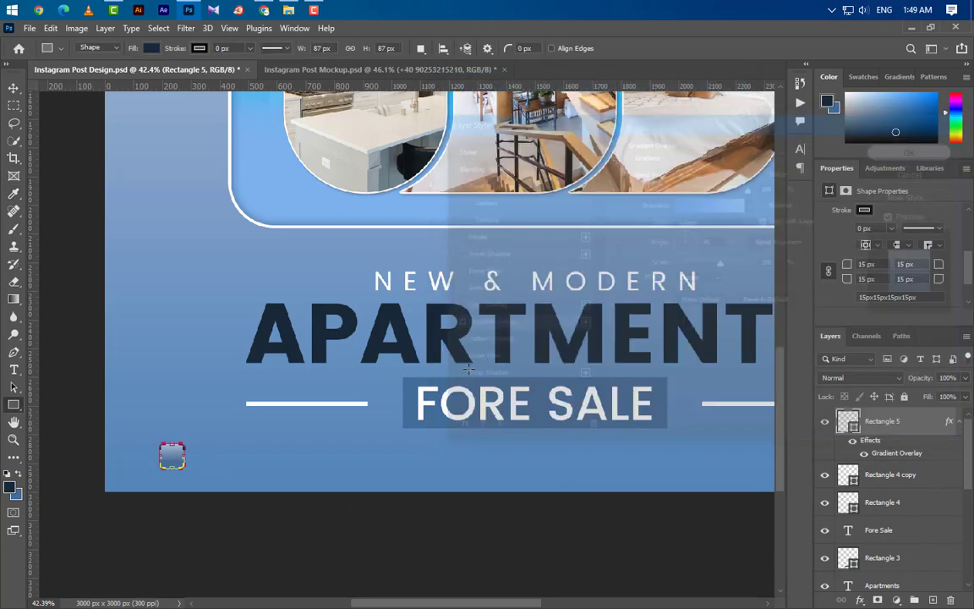
Place the dial_phone_telephone_call-512 image, scaled to about 55 × 55 px and centred on the small rounded square
click(187, 13)
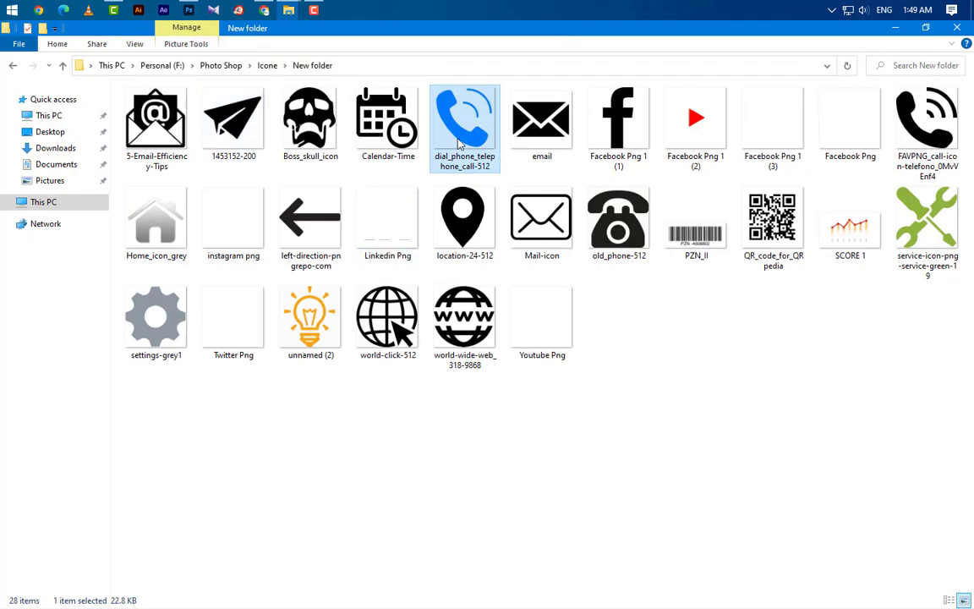
drag(194, 9, 268, 444)
drag(745, 292, 230, 294)
drag(196, 356, 177, 458)
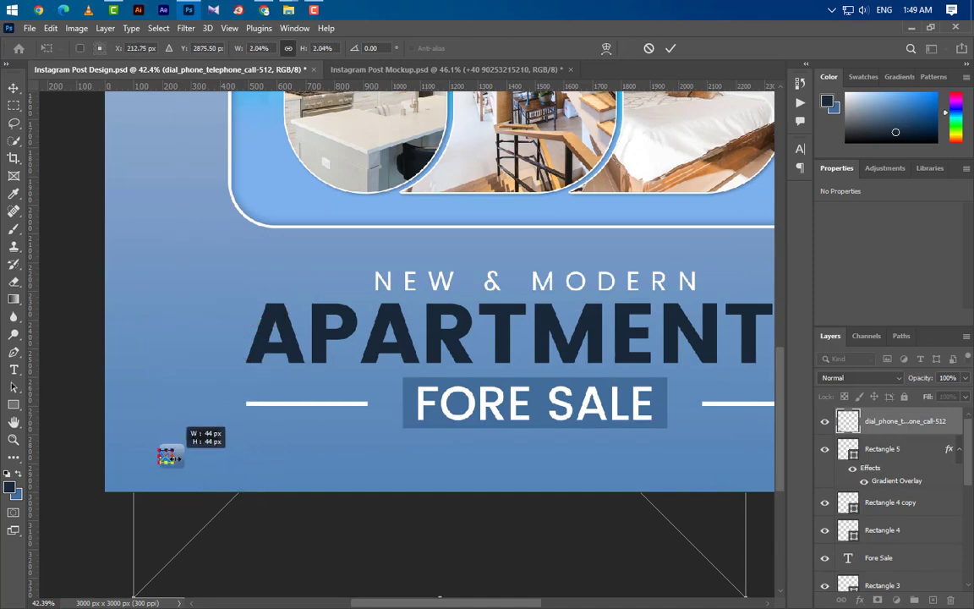
scroll(165, 480, up, 5)
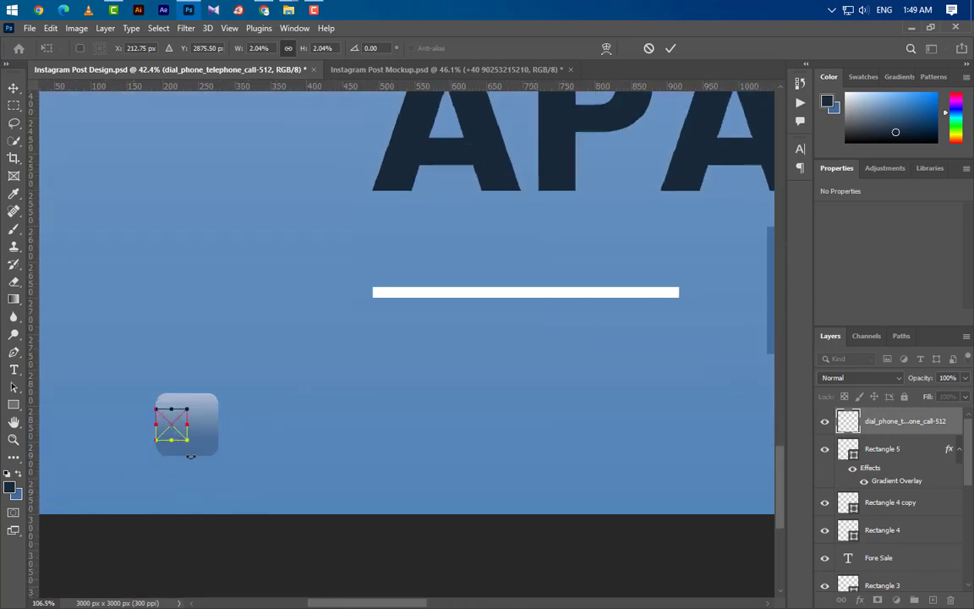
drag(188, 424, 192, 427)
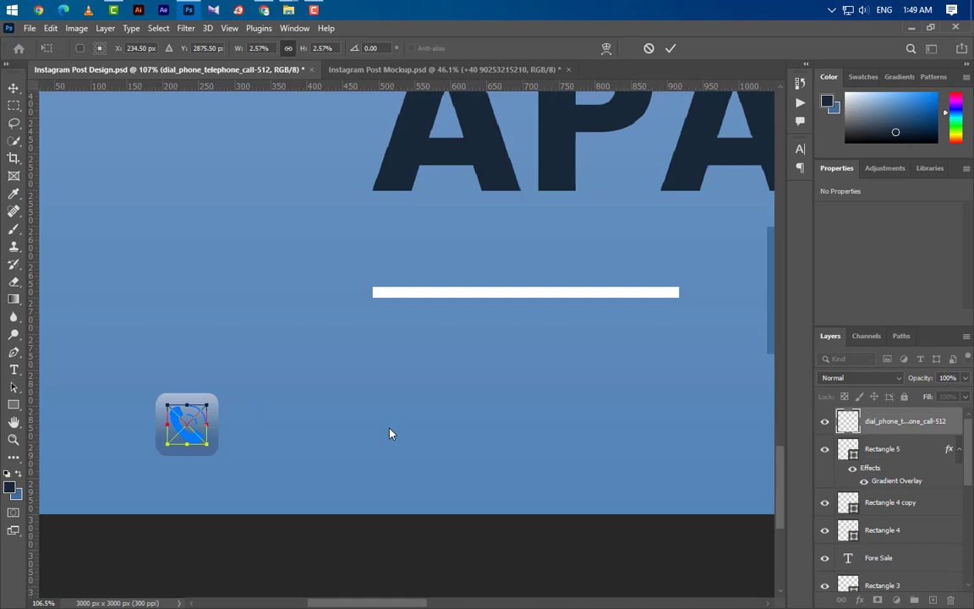
click(670, 48)
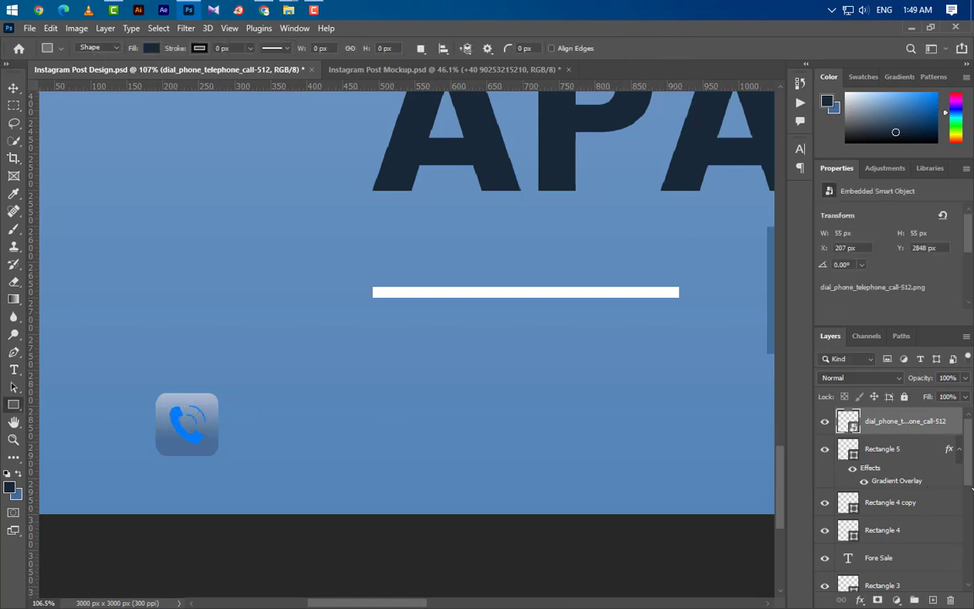
Apply a white #ffffff Color Overlay at 100% opacity to the phone icon
double_click(811, 414)
click(514, 308)
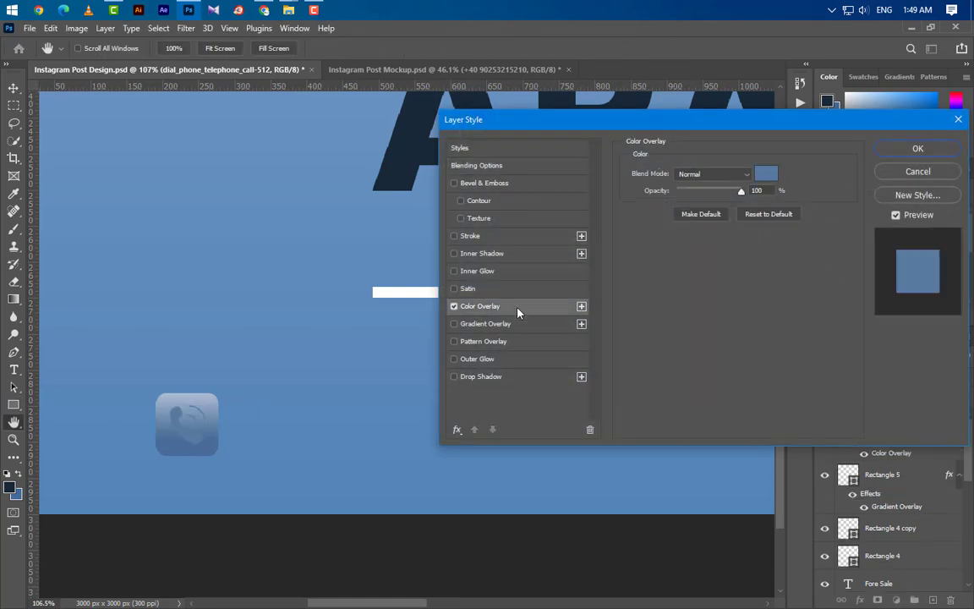
click(766, 174)
click(579, 368)
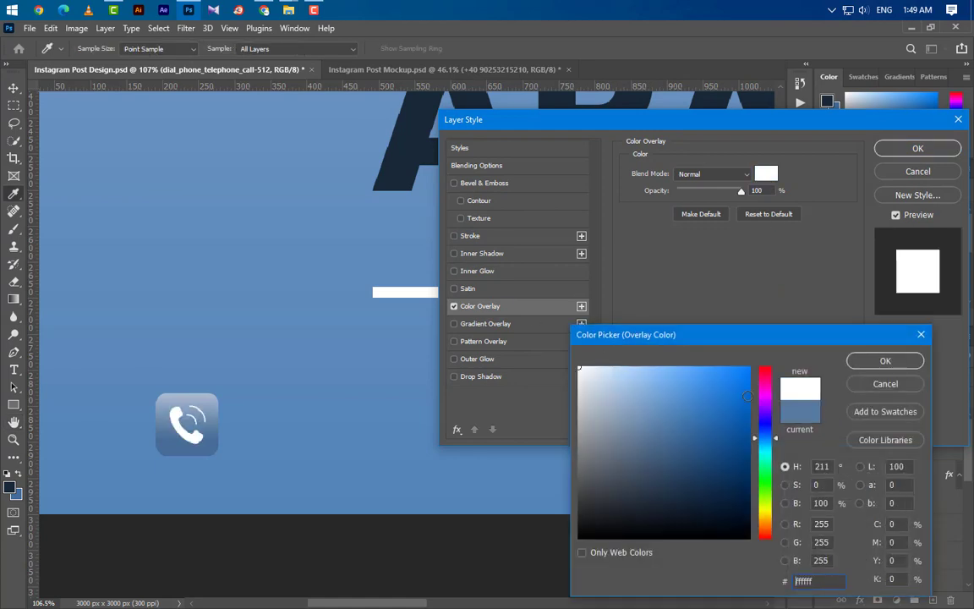
click(885, 362)
key(Return)
key(u)
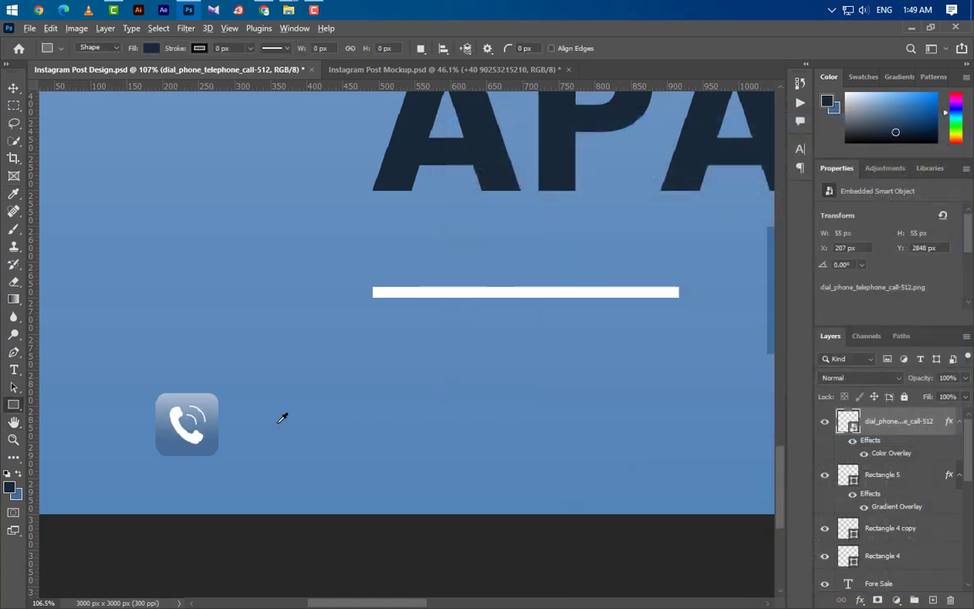
Add a black Poppins Regular text line containing the contact phone number over the phone badge
scroll(279, 418, down, 2)
click(17, 372)
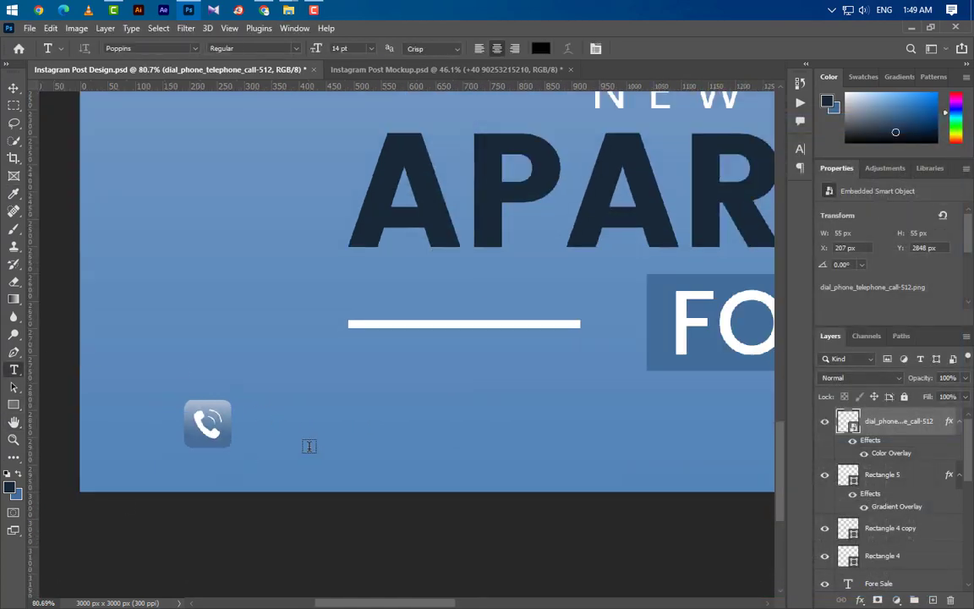
click(253, 429)
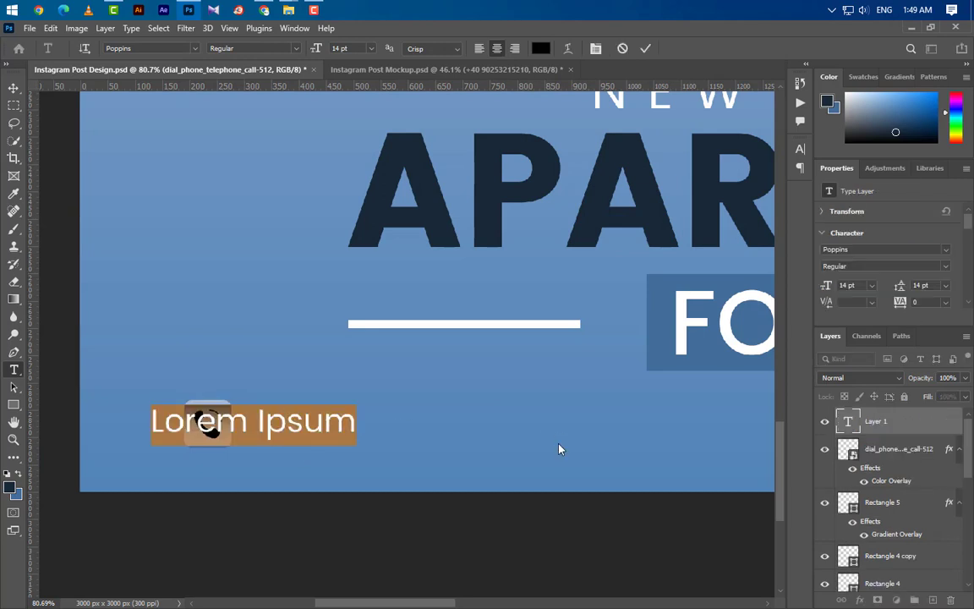
key(BackSpace)
text(+40)
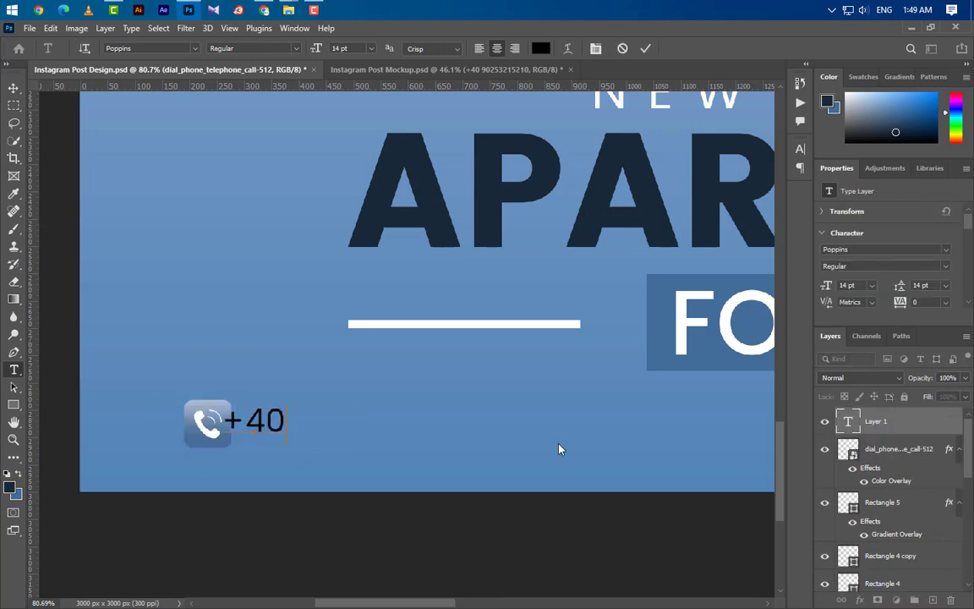
text( 12345)
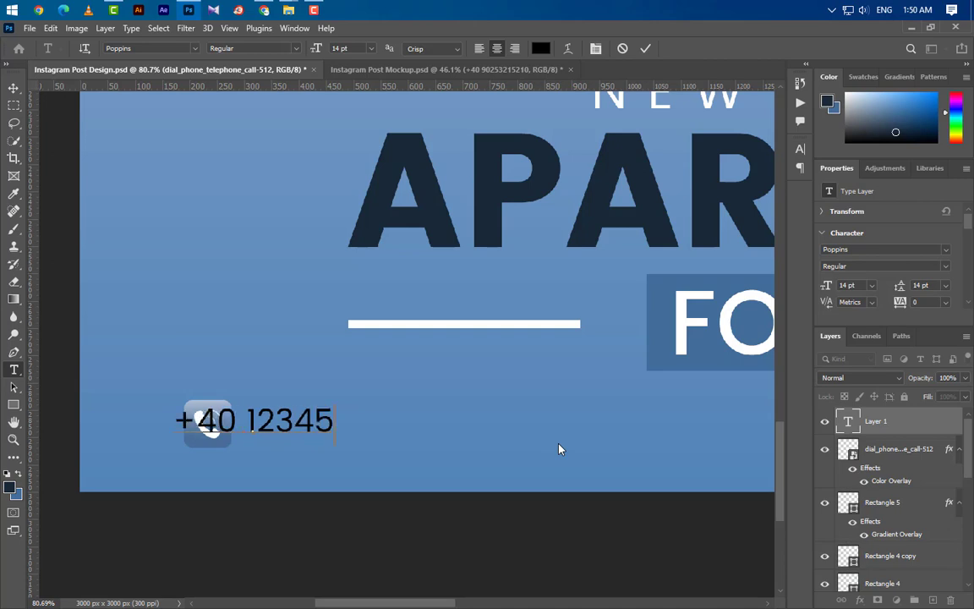
text(67890)
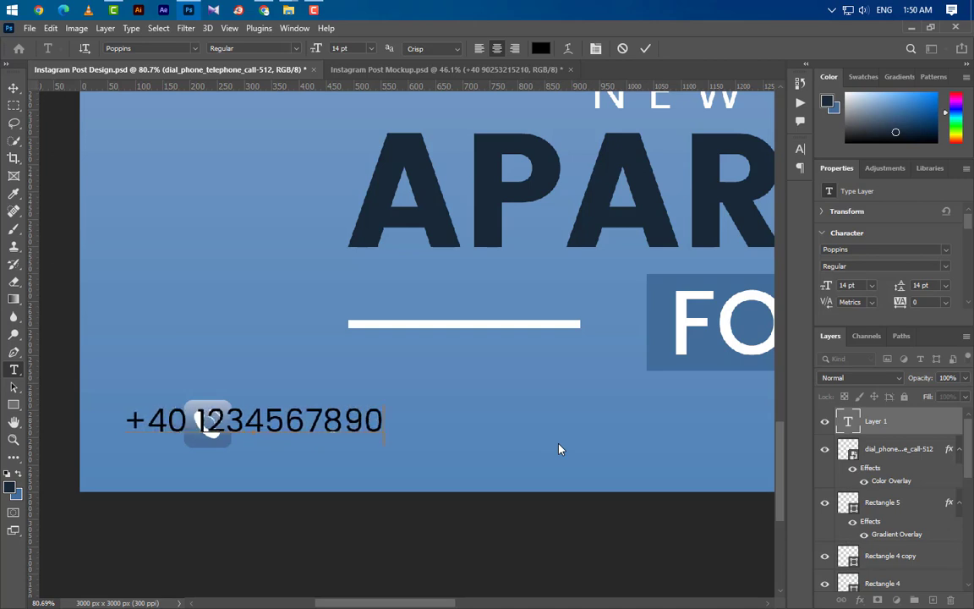
text(1)
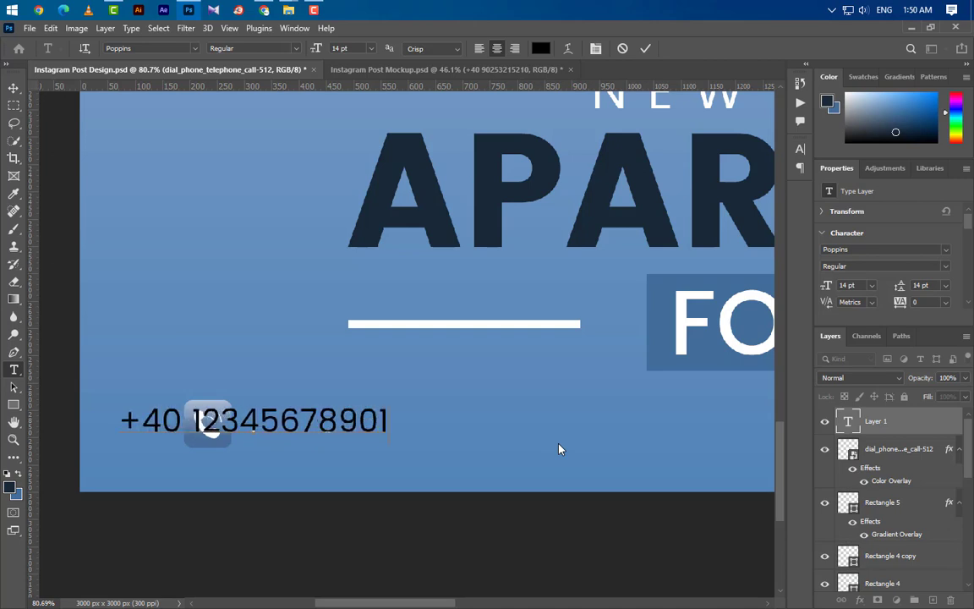
click(649, 50)
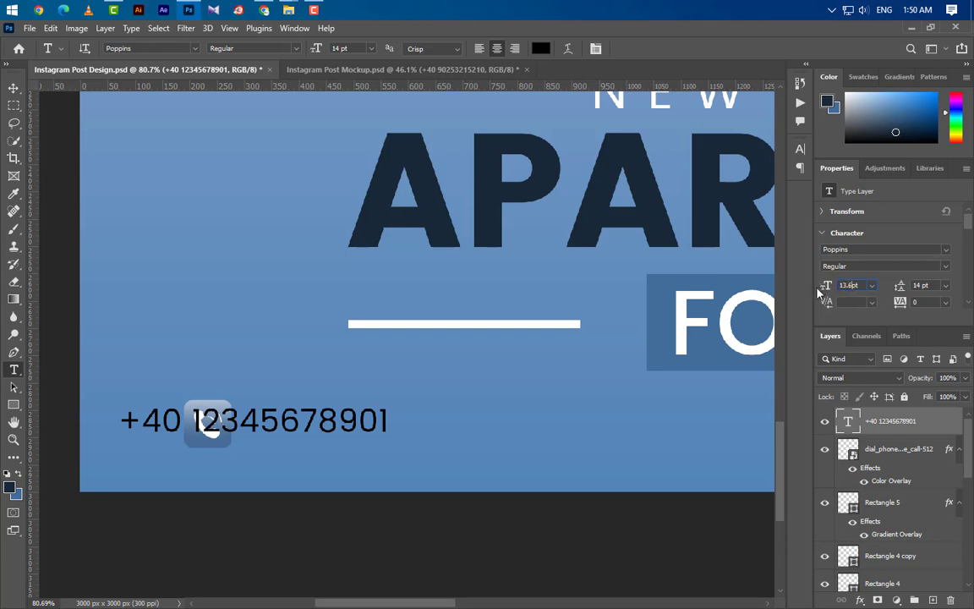
Set the phone number text to 13.65 pt and move it just to the right of the phone badge
key(Return)
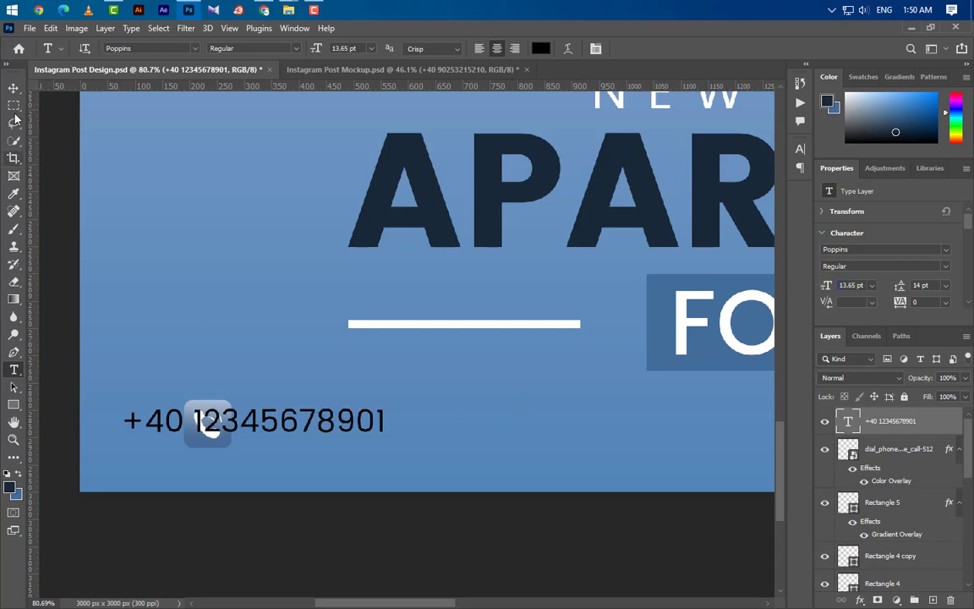
click(13, 88)
drag(248, 433, 380, 437)
scroll(137, 439, down, 5)
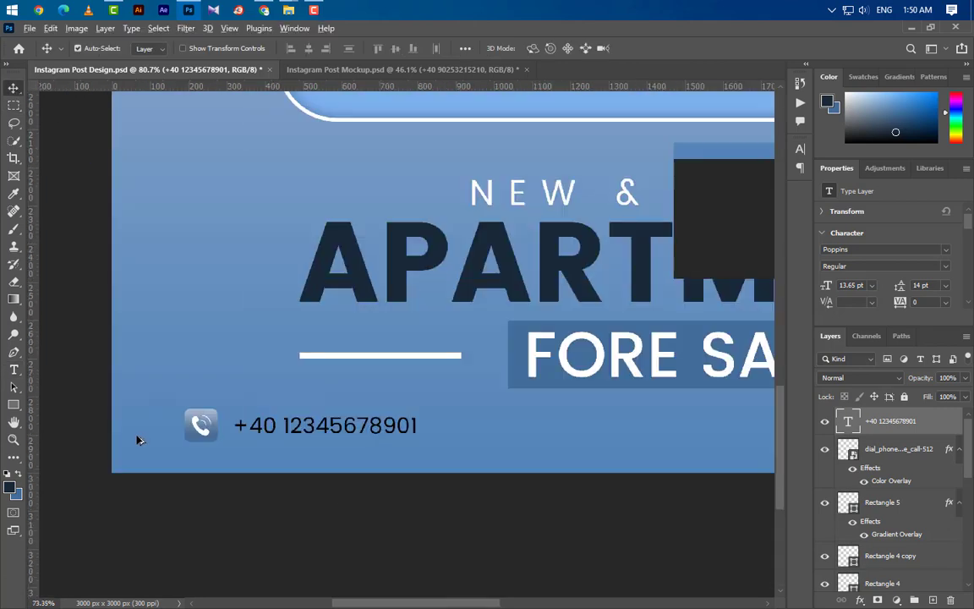
Group the phone number, phone icon and its rounded square, and duplicate the group to the right along the same row
shift+click(878, 461)
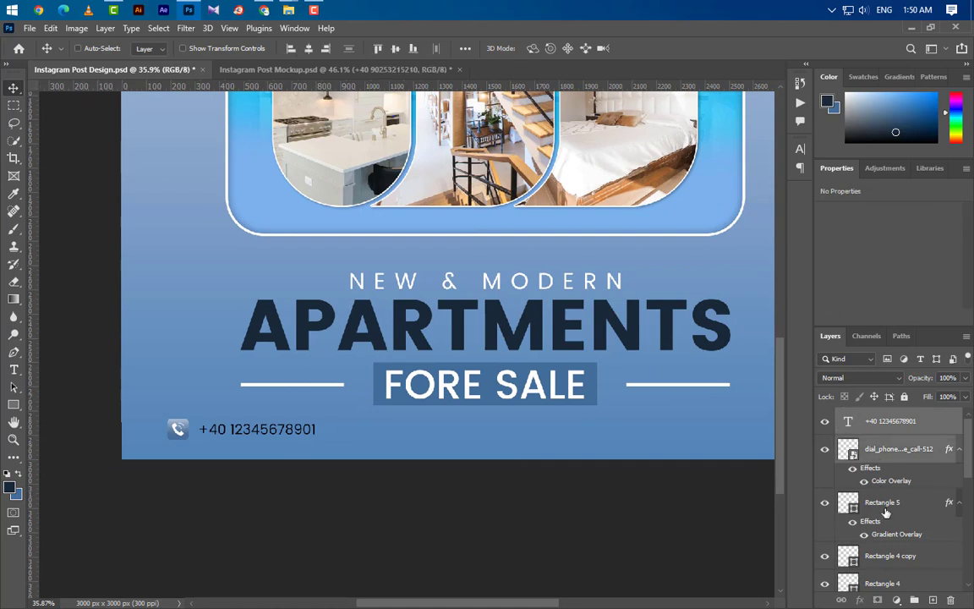
shift+click(886, 513)
click(920, 598)
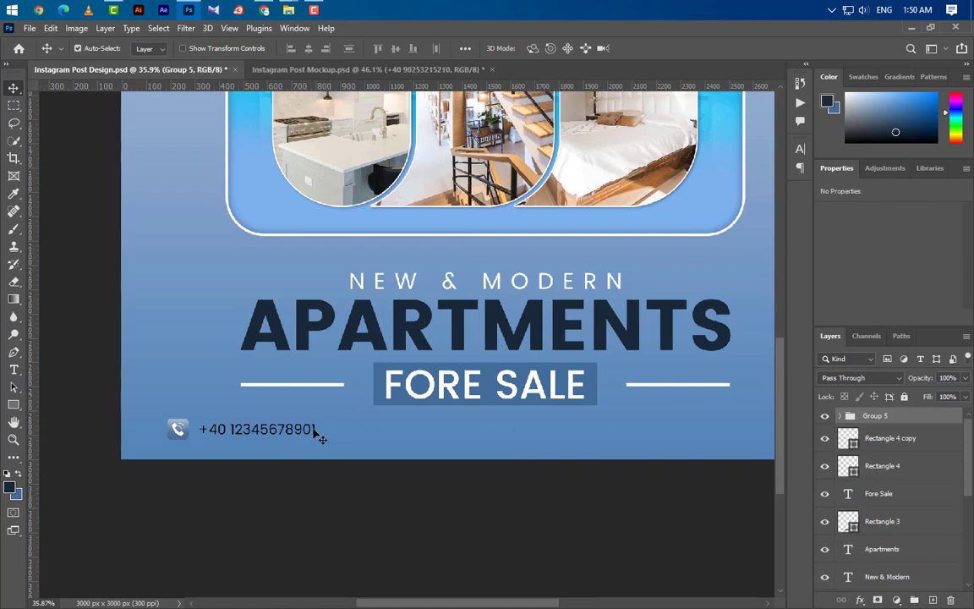
drag(214, 431, 393, 431)
Place the world-click-512 image in the duplicated group, scaled to about 58 × 58 px and centred on its rounded square
click(359, 432)
scroll(431, 427, up, 3)
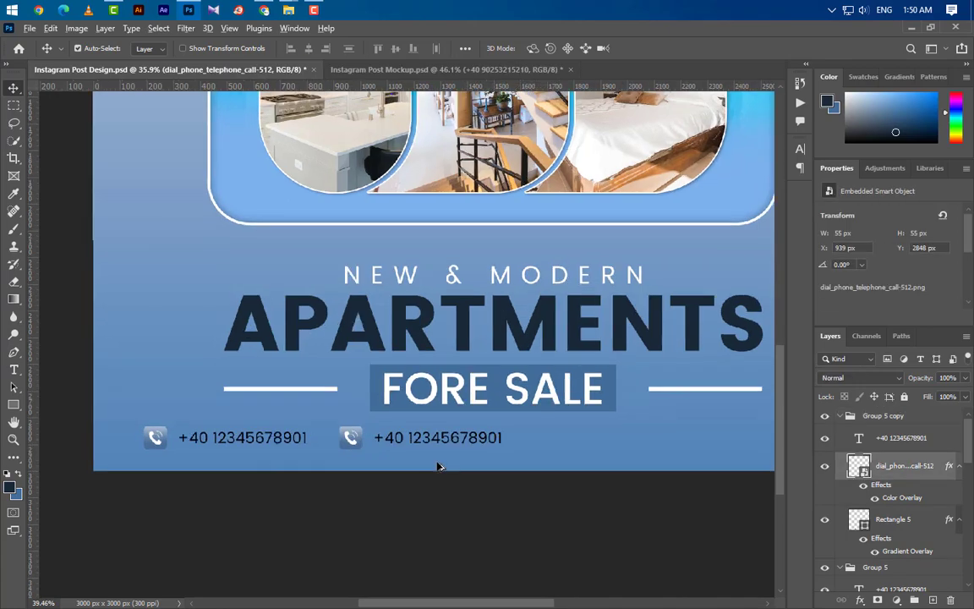
click(190, 10)
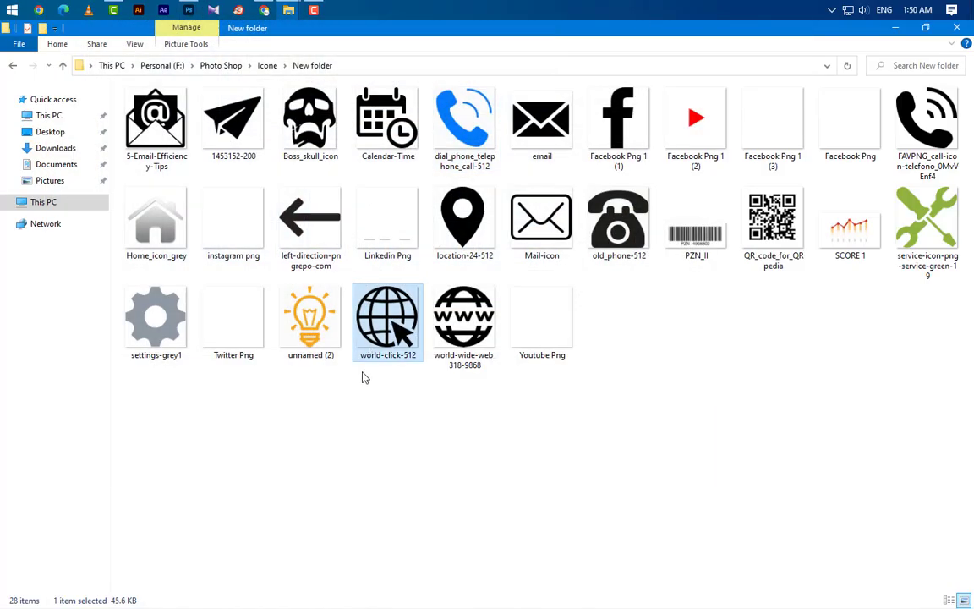
drag(187, 161, 376, 314)
drag(685, 273, 337, 272)
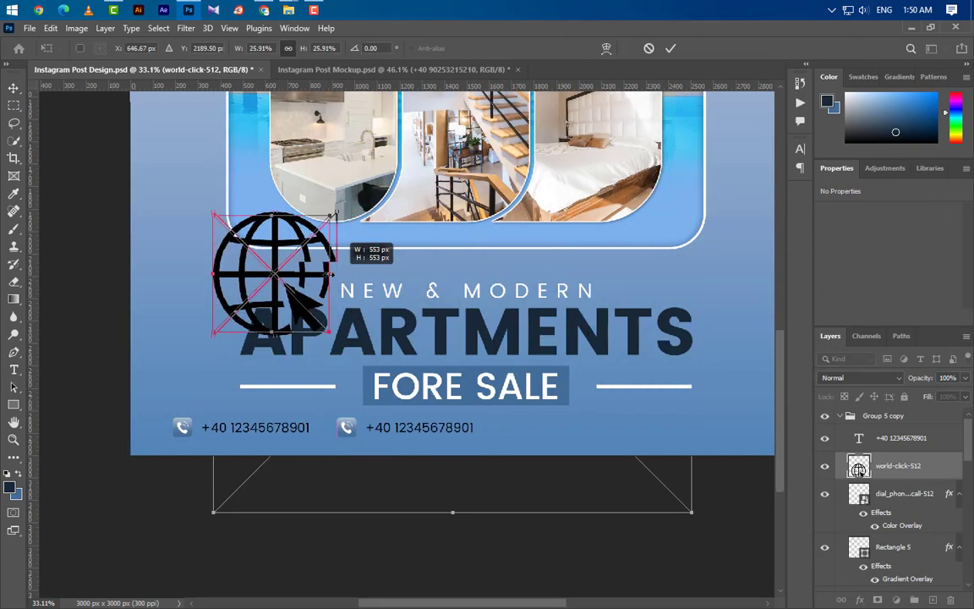
drag(274, 271, 404, 403)
drag(452, 426, 356, 428)
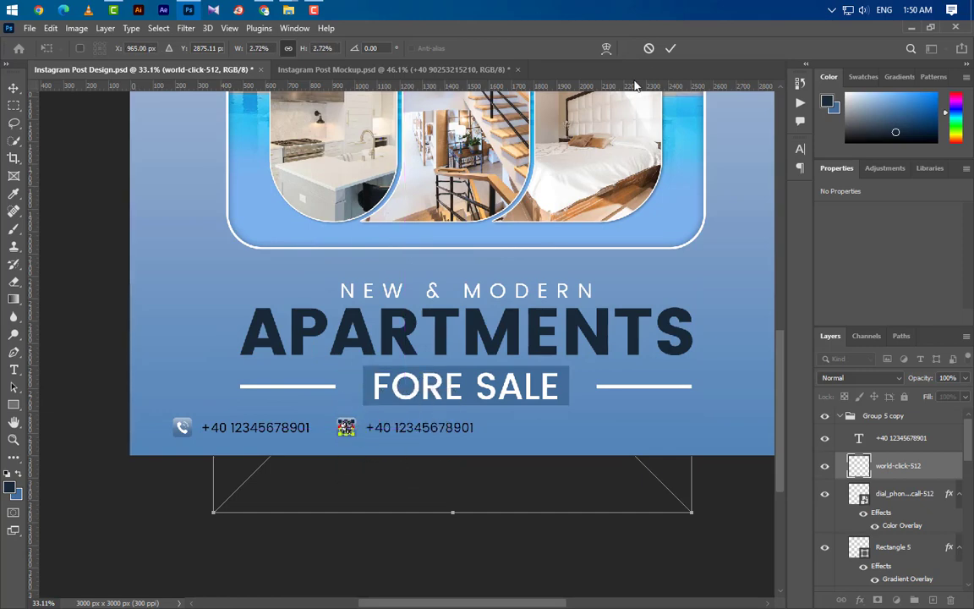
click(670, 50)
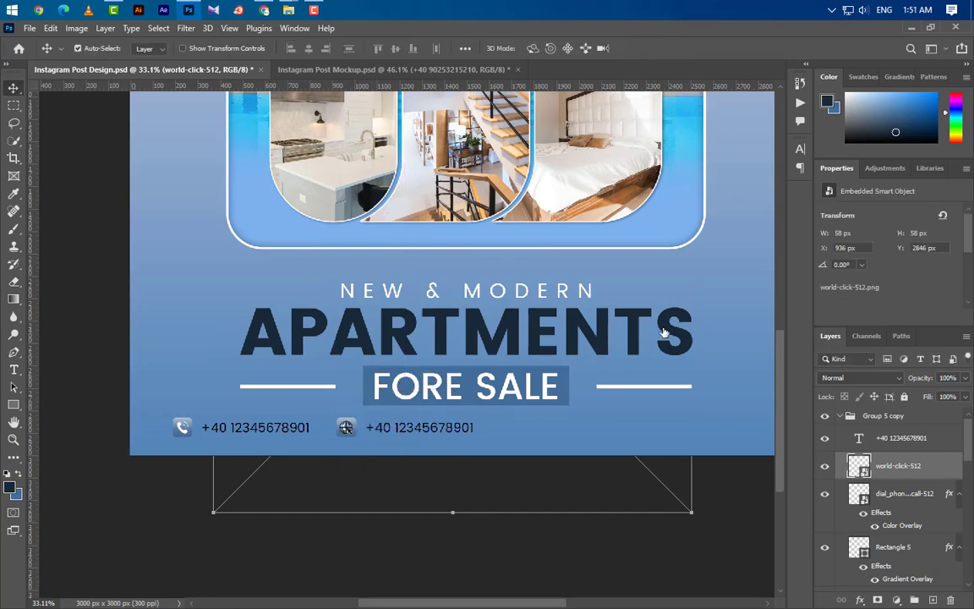
Apply a white Color Overlay at 100% opacity to the globe icon and delete the phone icon beneath it
click(507, 314)
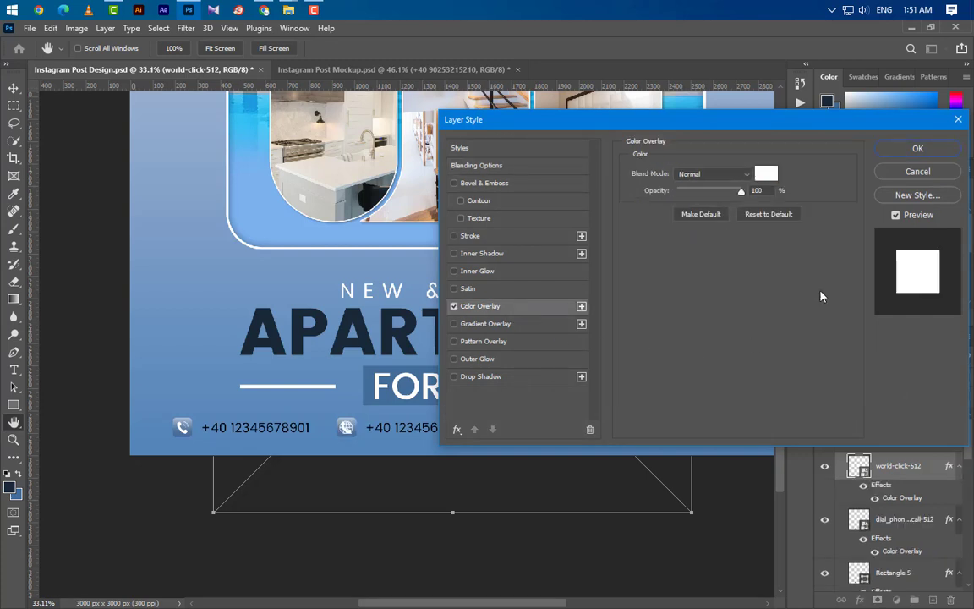
click(916, 149)
drag(945, 522, 948, 583)
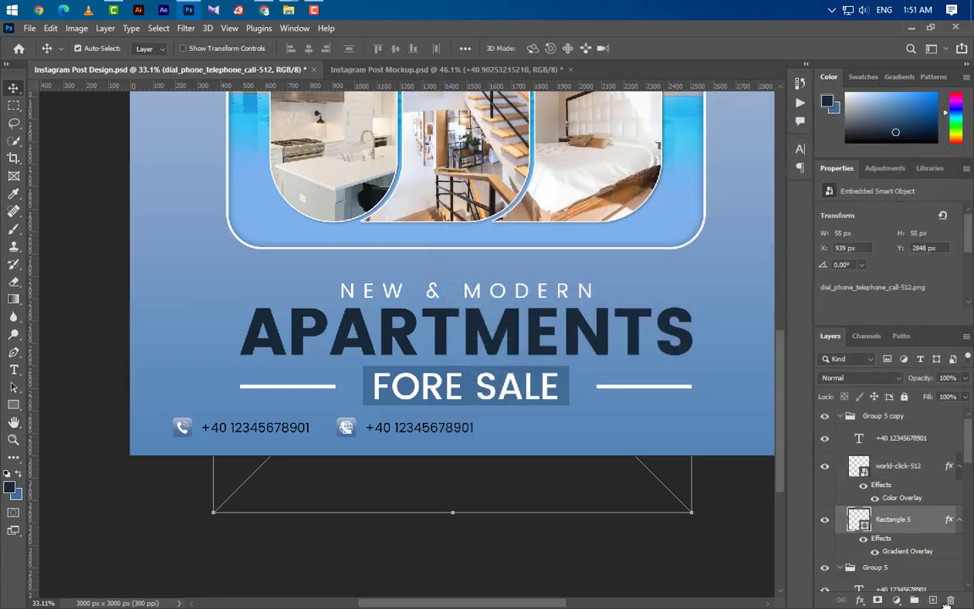
click(14, 369)
drag(369, 427, 385, 429)
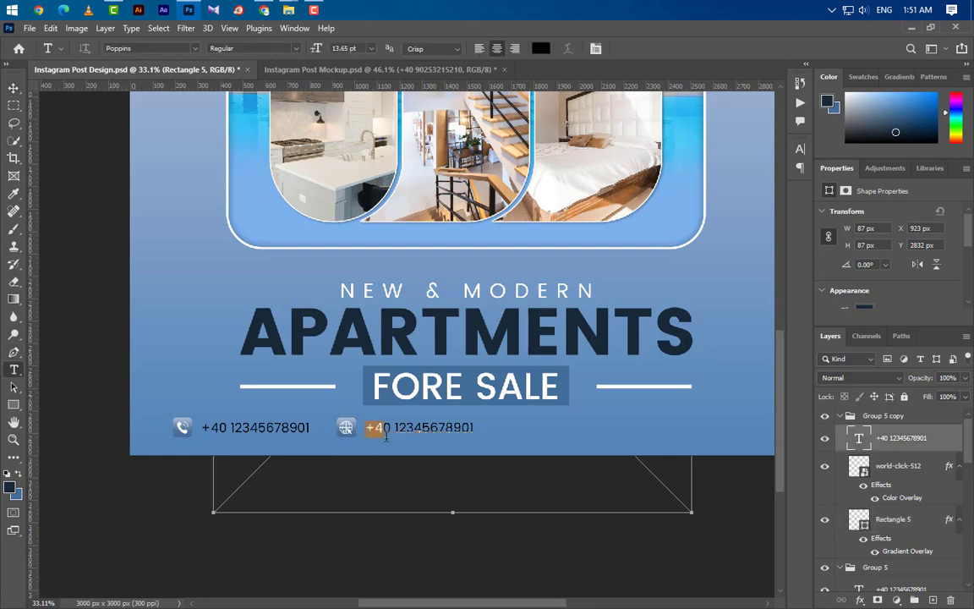
text(www.graphicsfamily.com)
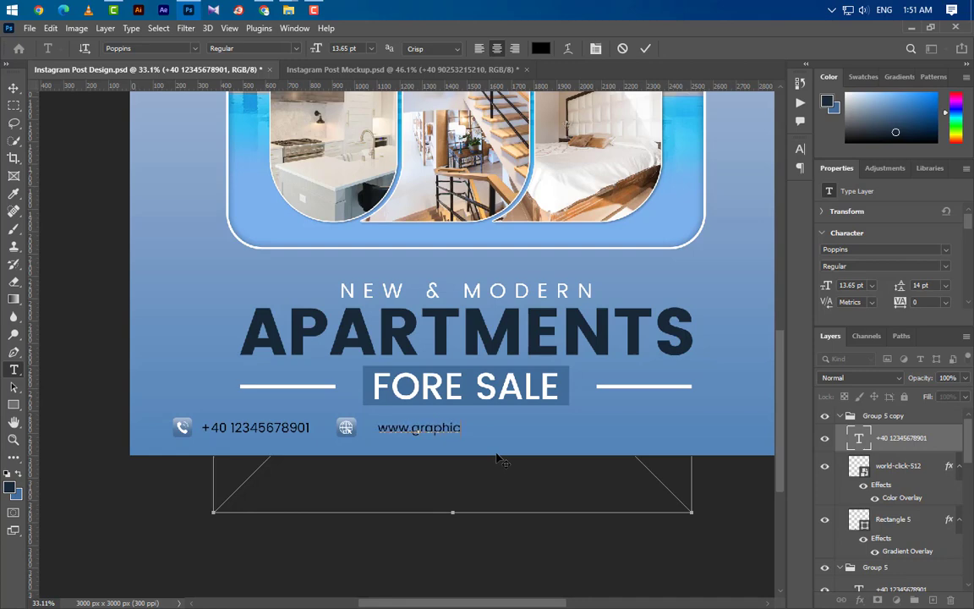
text(w.graphicsfamily)
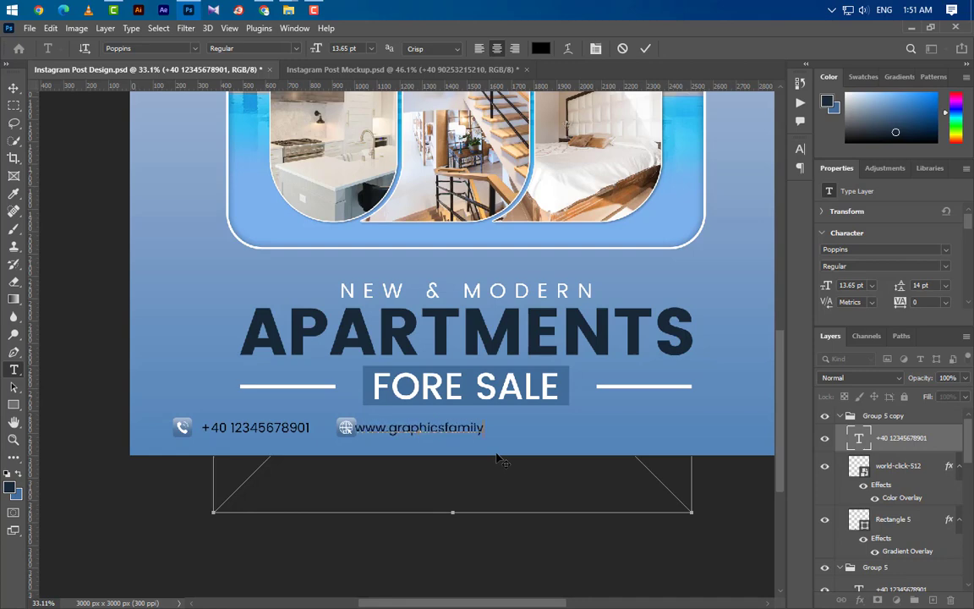
text(.com)
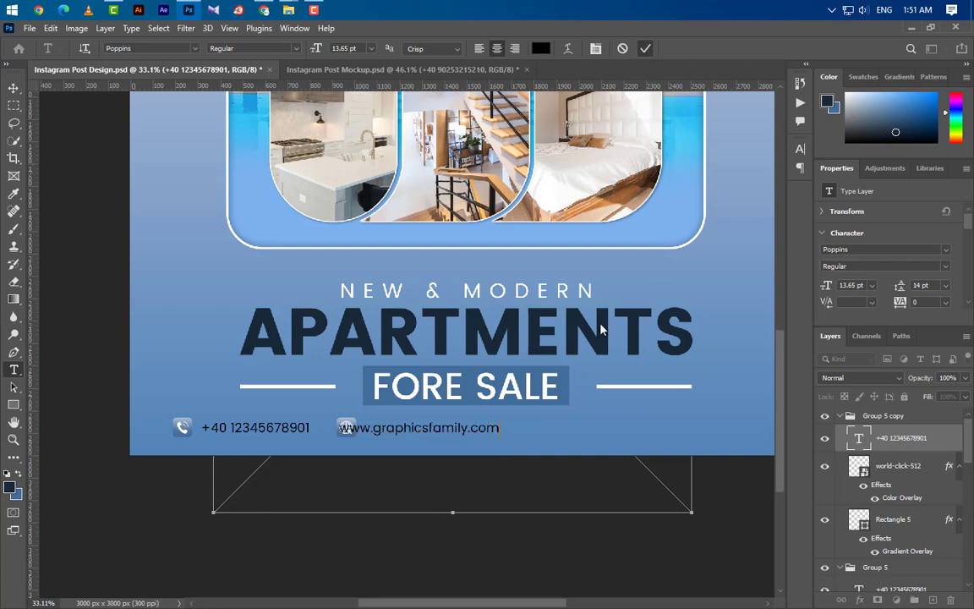
key(ctrl+Return)
Move the website text clear of the globe badge, and duplicate the whole website group to the right on the same row
key(v)
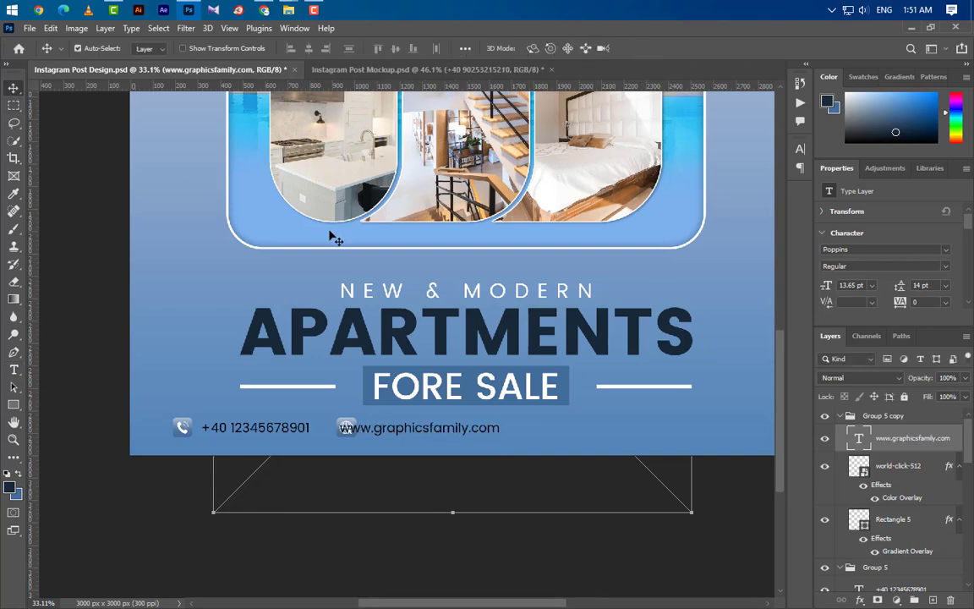
key(shift+Right)
key(shift+Right)
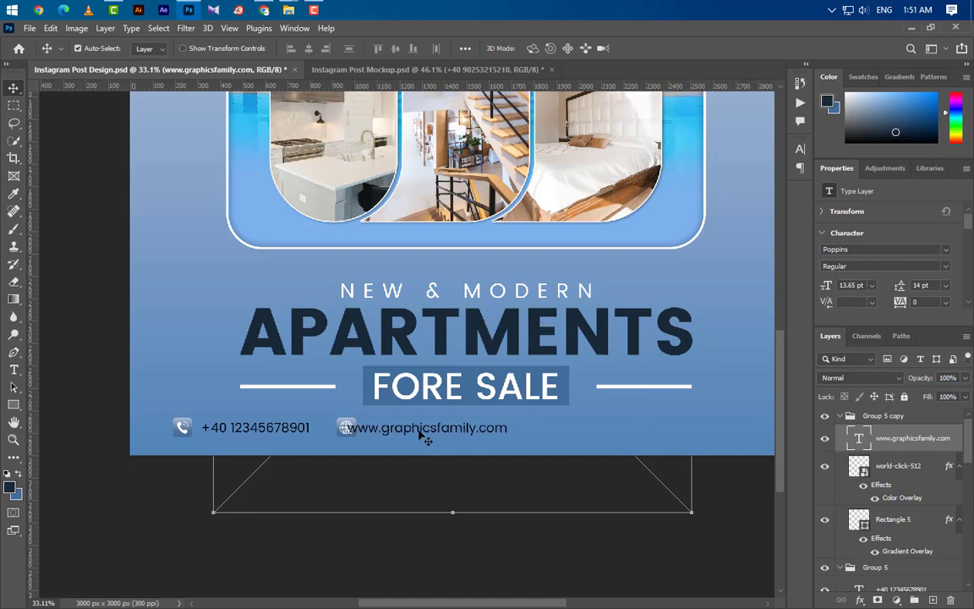
drag(414, 432, 440, 429)
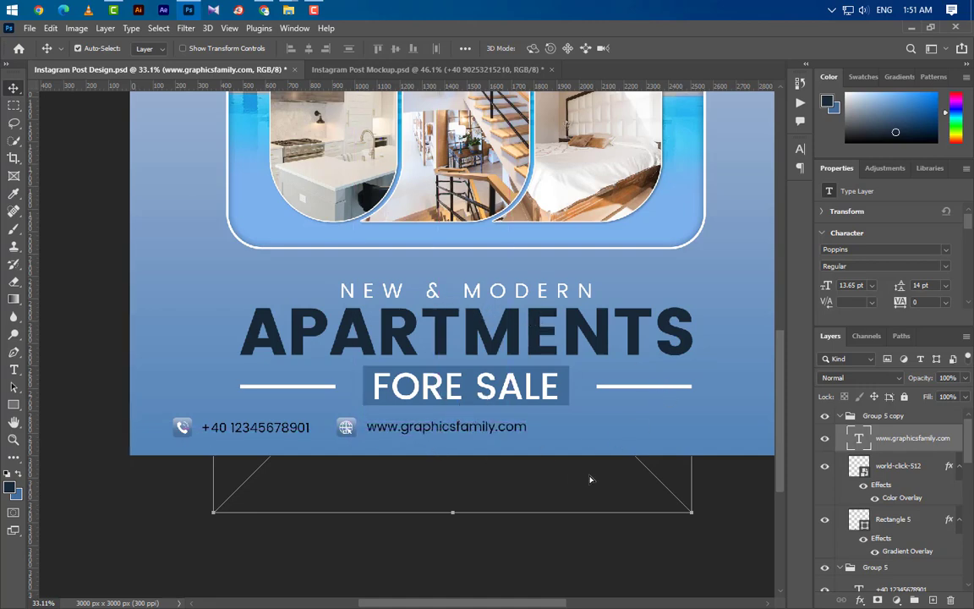
click(841, 416)
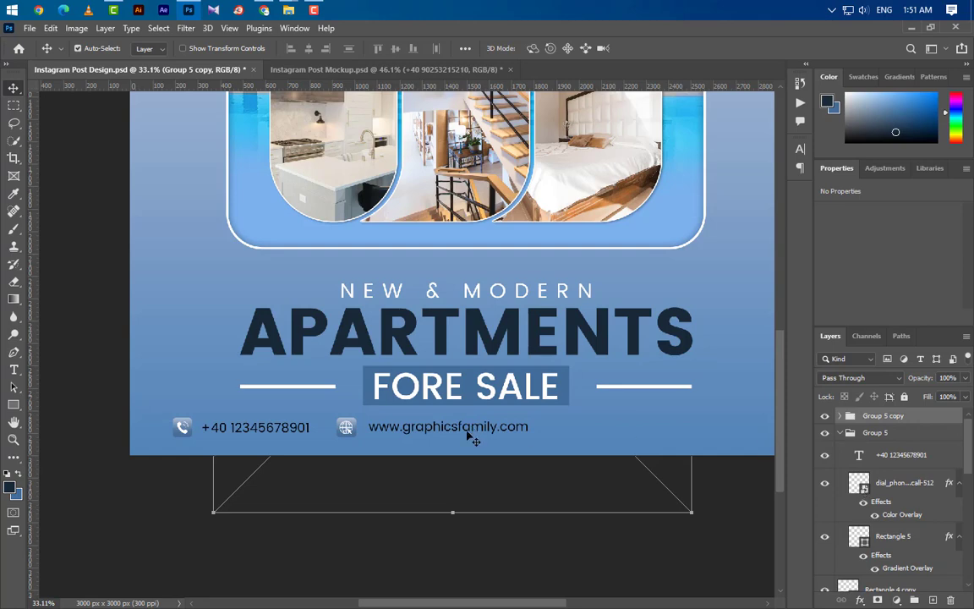
drag(471, 435, 568, 435)
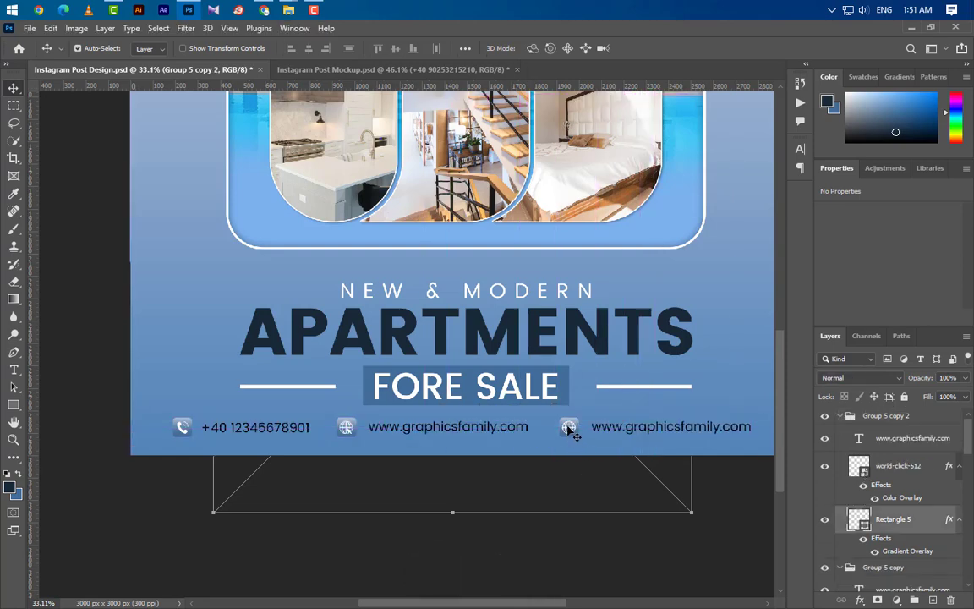
click(193, 6)
drag(222, 118, 555, 351)
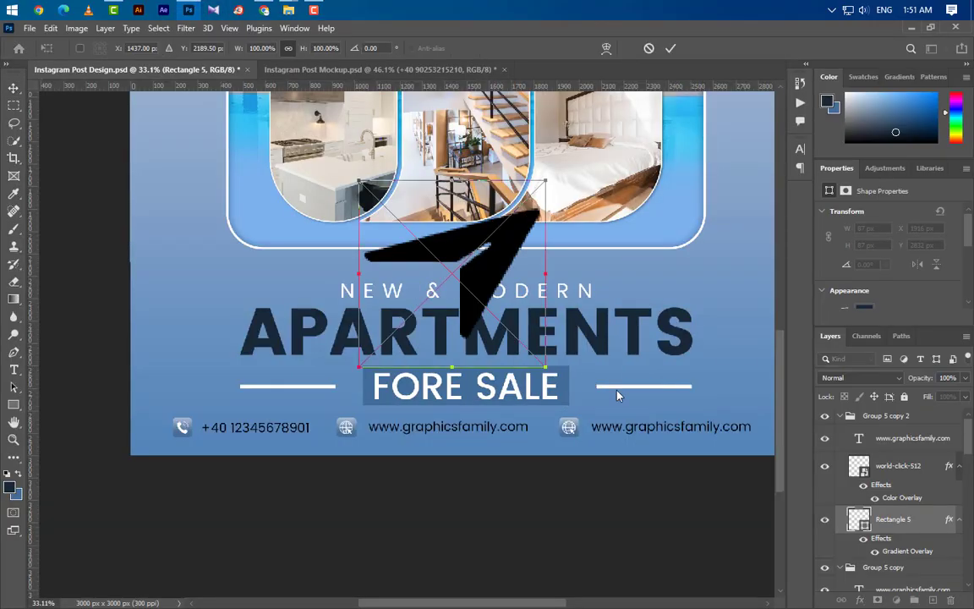
drag(546, 182, 577, 427)
click(670, 48)
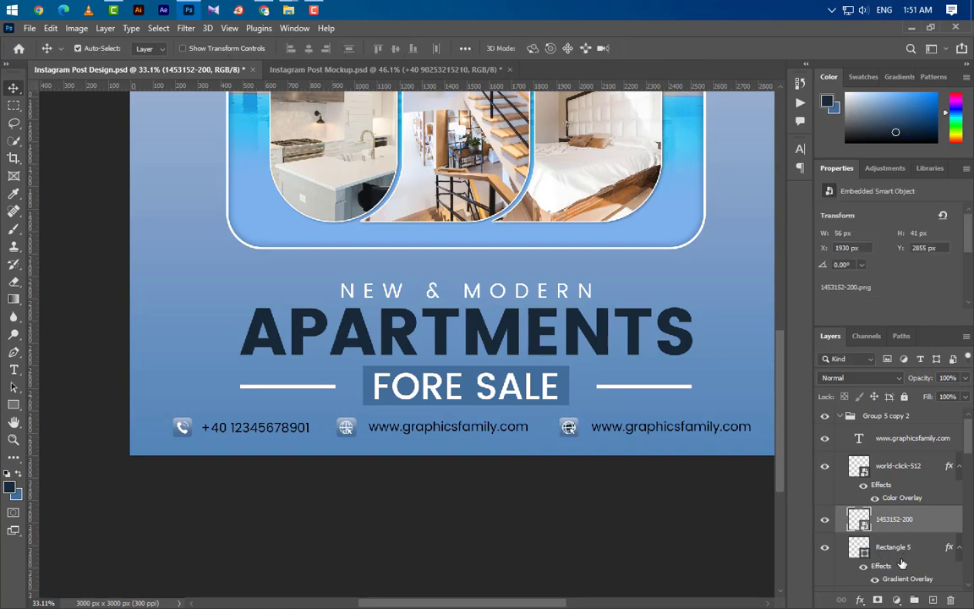
Delete the duplicated globe icon from the third badge and apply a Color Overlay in white to the paper-plane icon
click(901, 465)
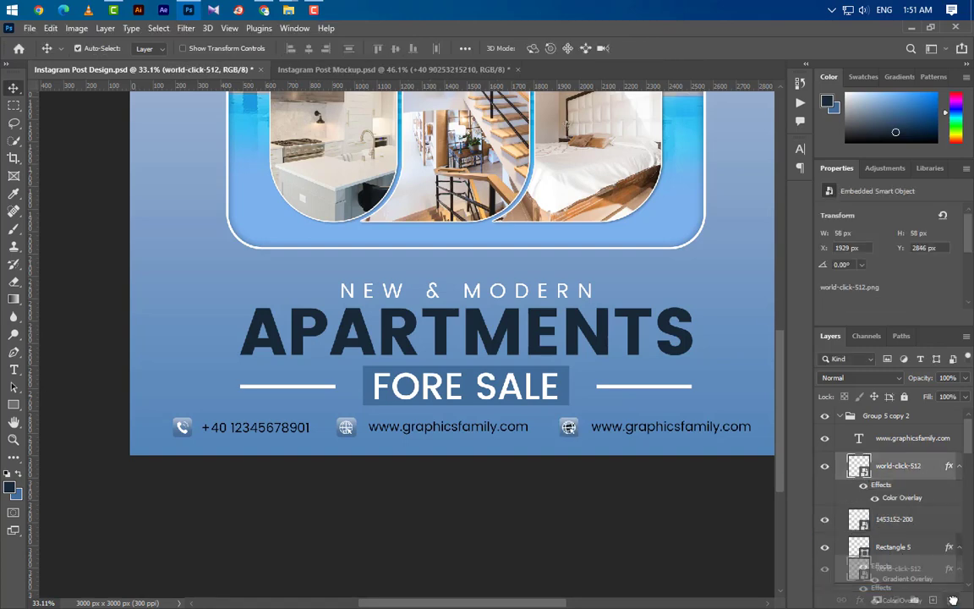
key(Delete)
double_click(935, 465)
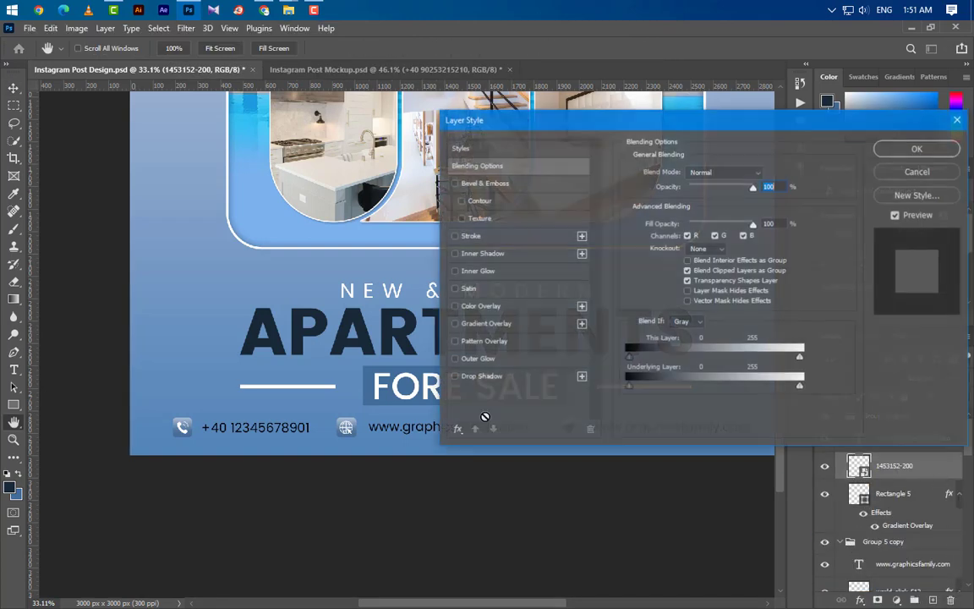
click(480, 307)
click(888, 153)
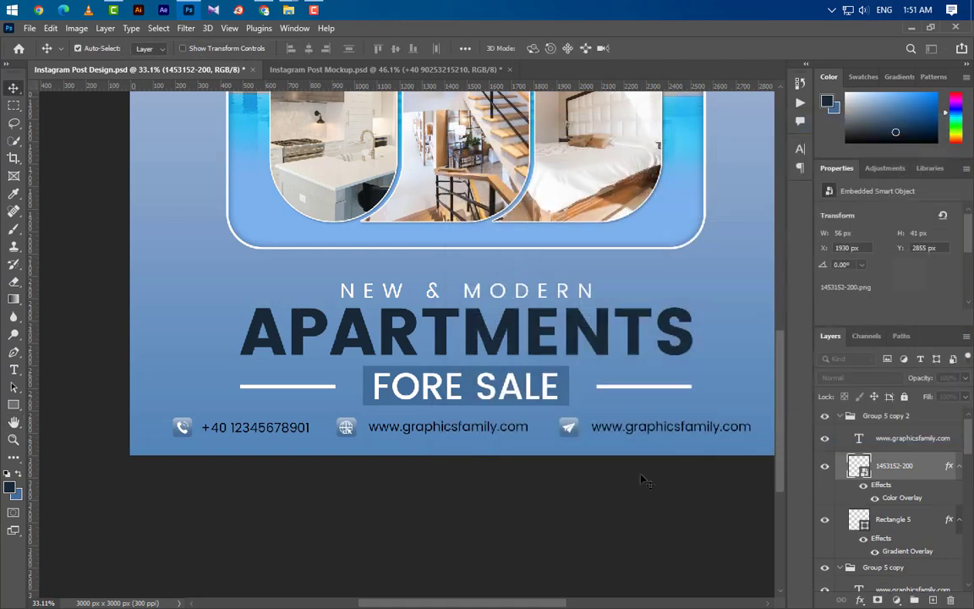
Replace the website text beside the paper-plane badge with the contact e-mail address
click(14, 370)
click(598, 427)
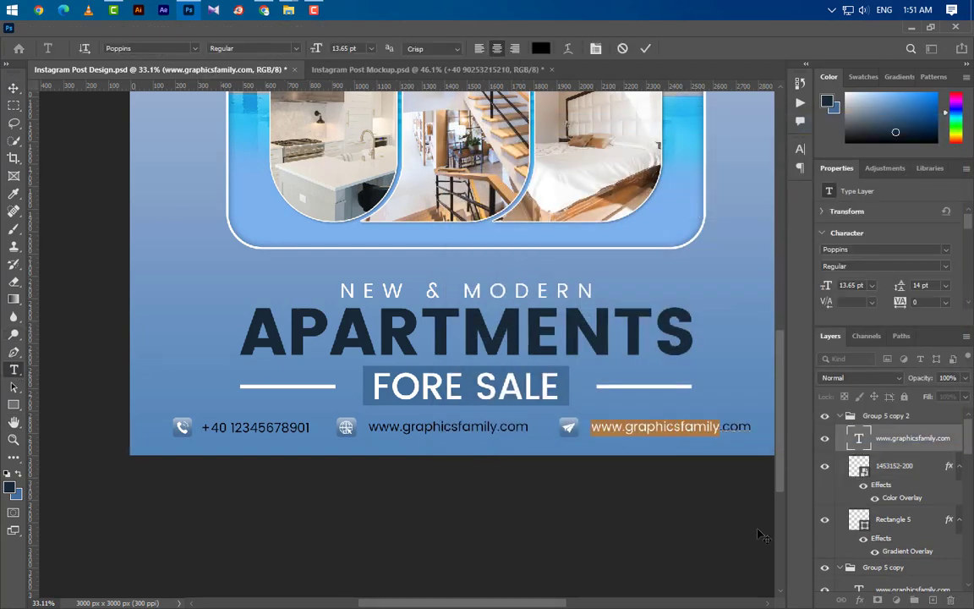
text(ex)
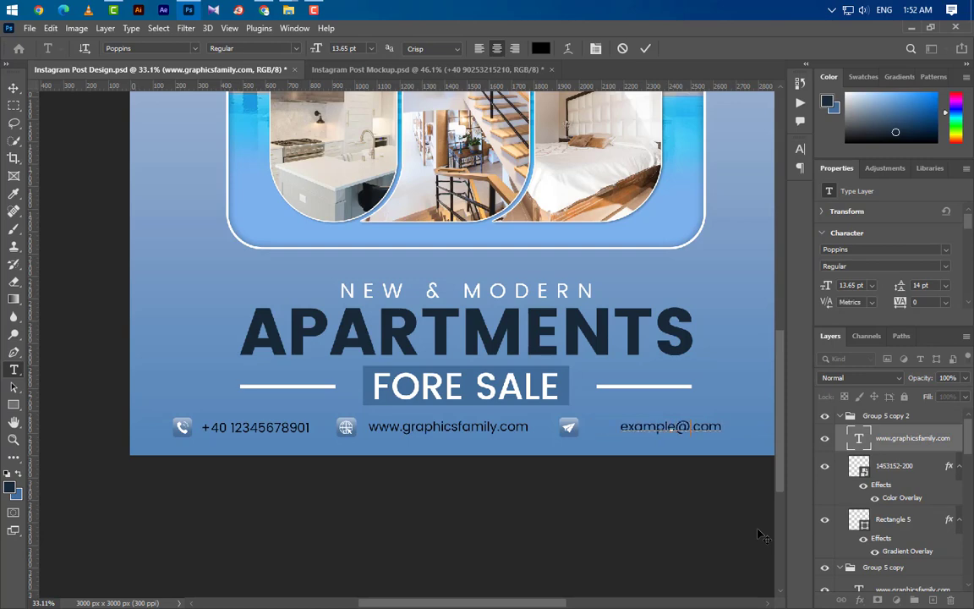
text(ample@gmail)
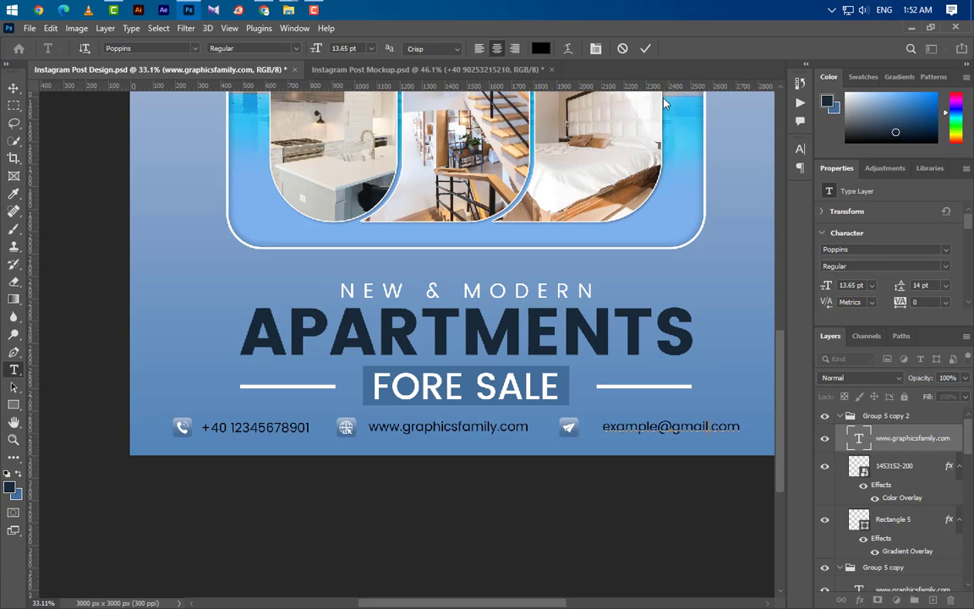
key(ctrl+Return)
scroll(442, 467, down, 5)
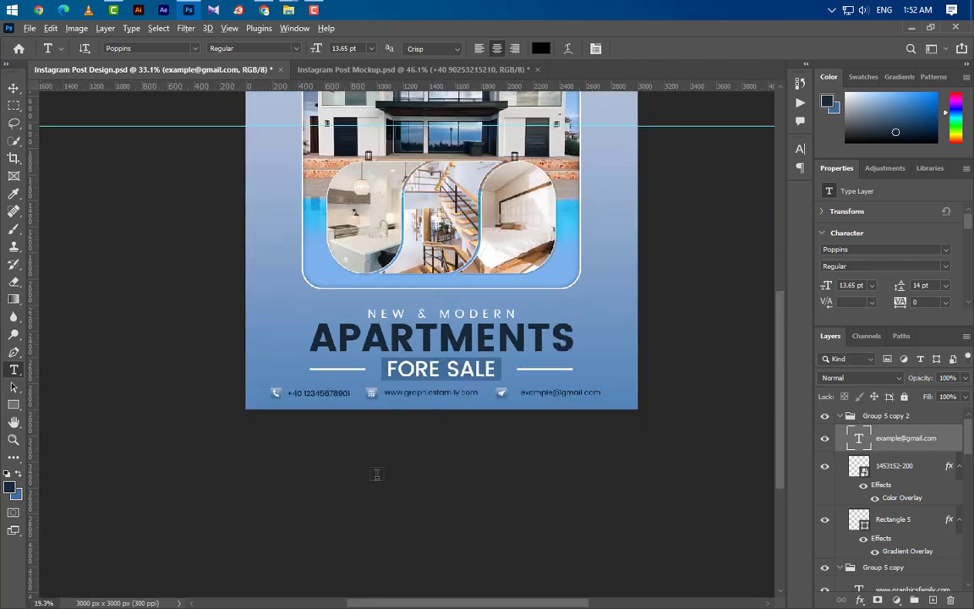
scroll(519, 187, up, 2)
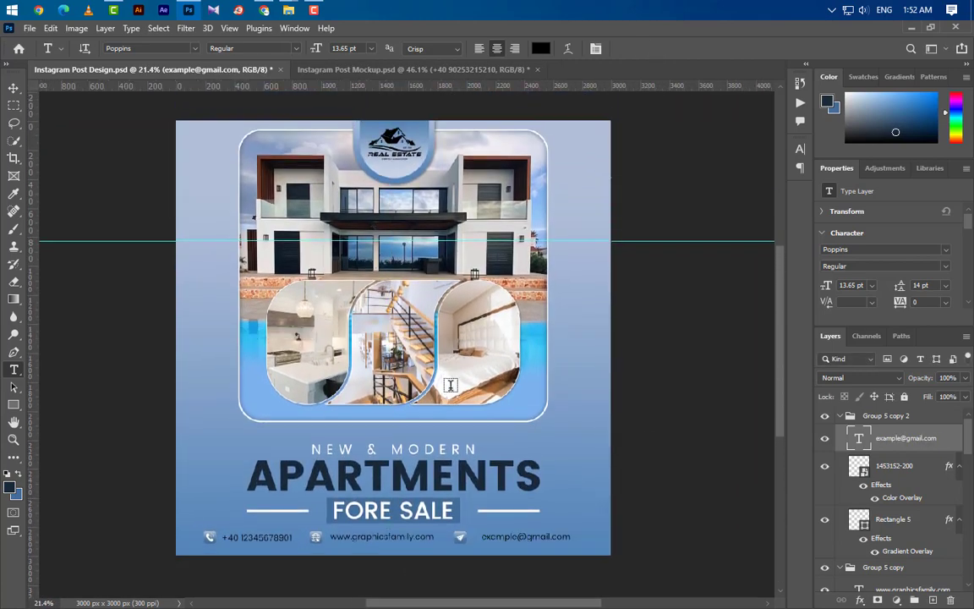
Collapse the phone, website and e-mail groups and combine all three into one new group
click(13, 88)
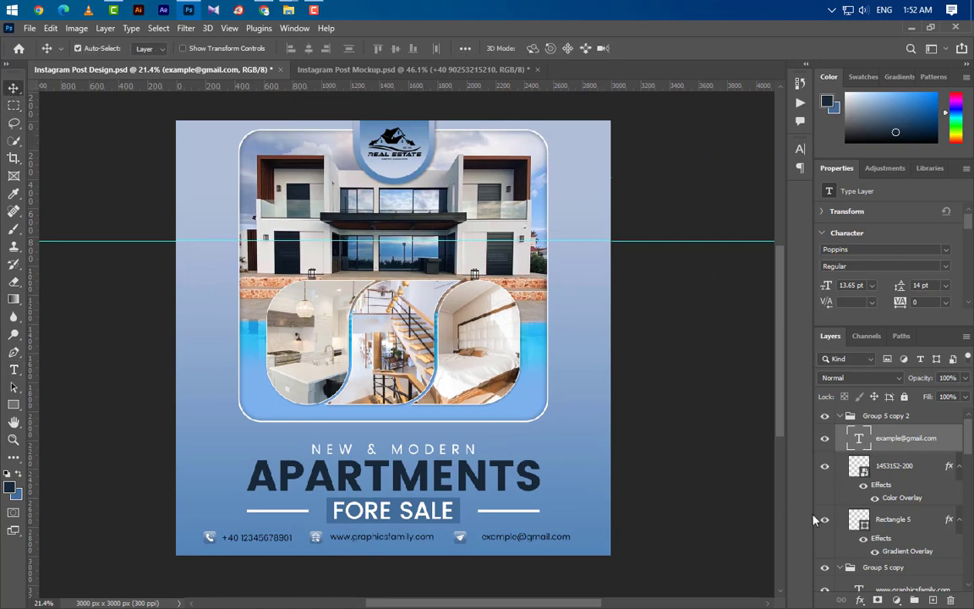
click(840, 416)
click(840, 433)
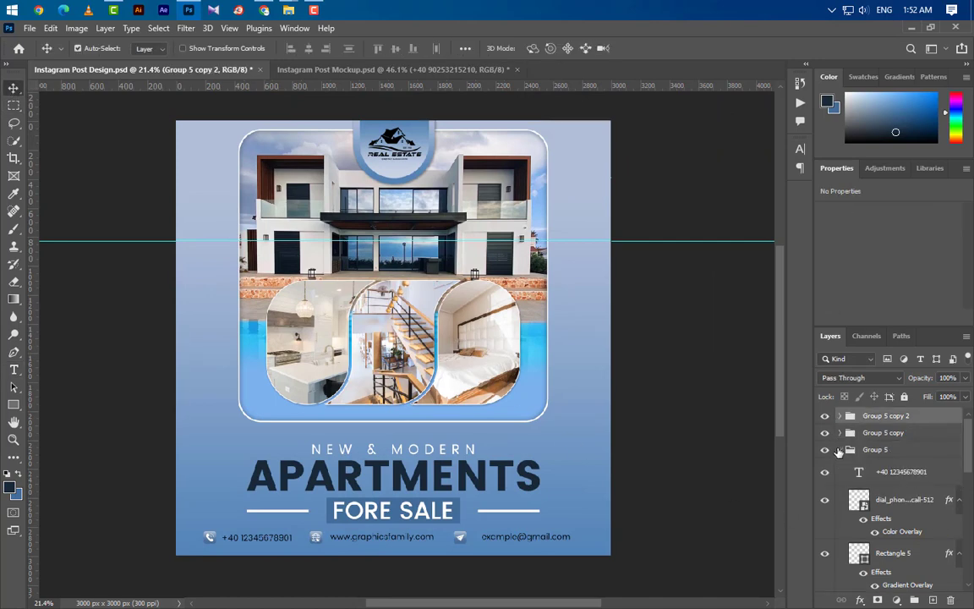
click(840, 450)
shift+click(876, 450)
click(915, 599)
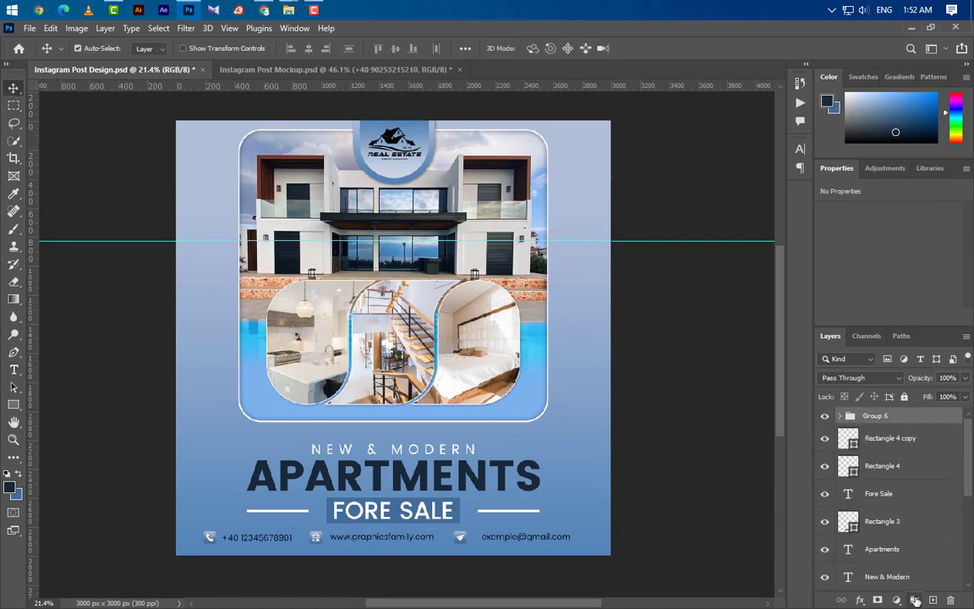
Center the combined contact row horizontally on the canvas and clear the selection
key(ctrl+a)
click(308, 48)
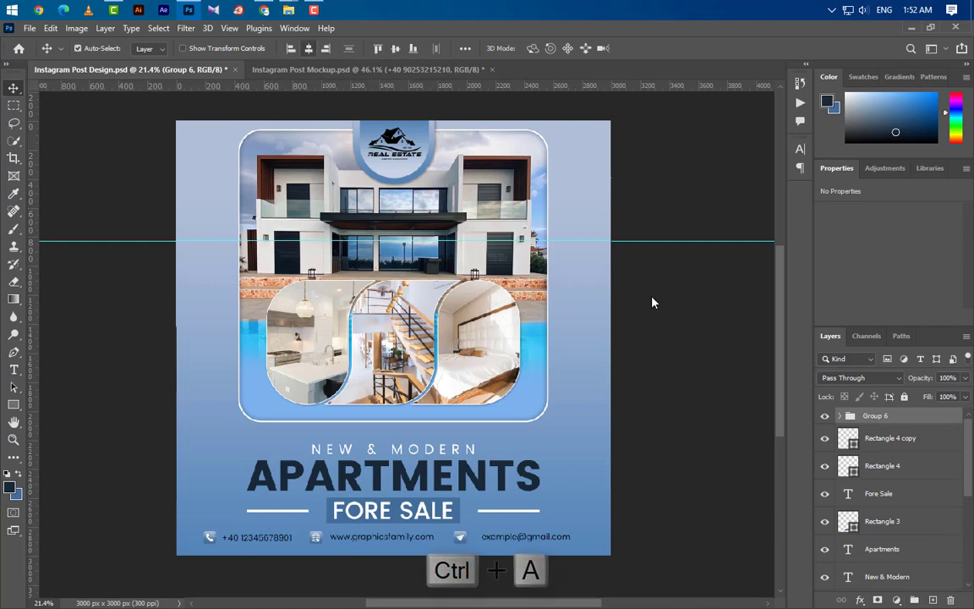
key(ctrl+d)
Select the headline layers together: both line rectangles, Fore Sale and its background rectangle, Apartments, and New & Modern
click(888, 438)
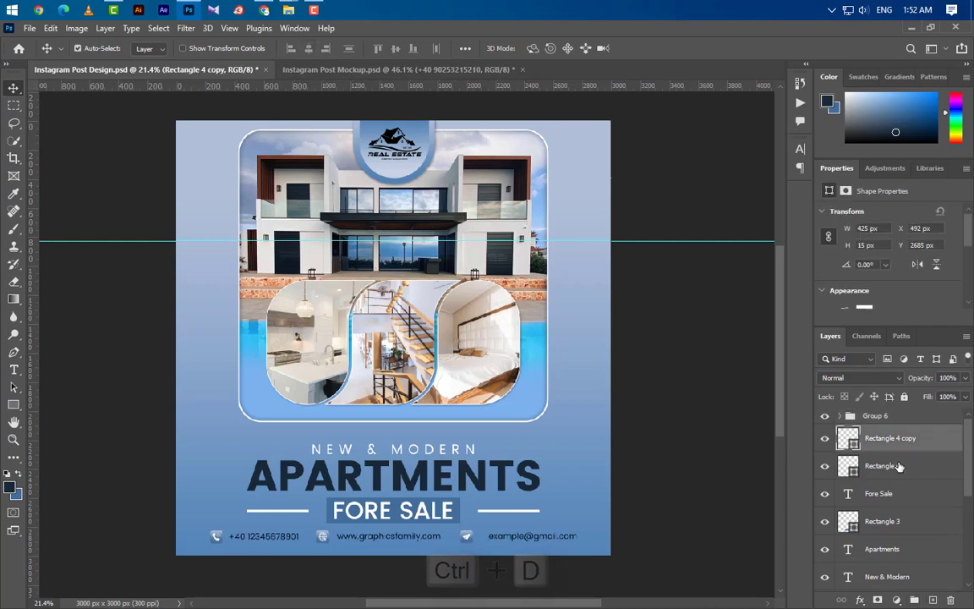
ctrl+click(884, 465)
ctrl+click(894, 493)
ctrl+click(899, 521)
ctrl+click(900, 550)
scroll(897, 545, down, 1)
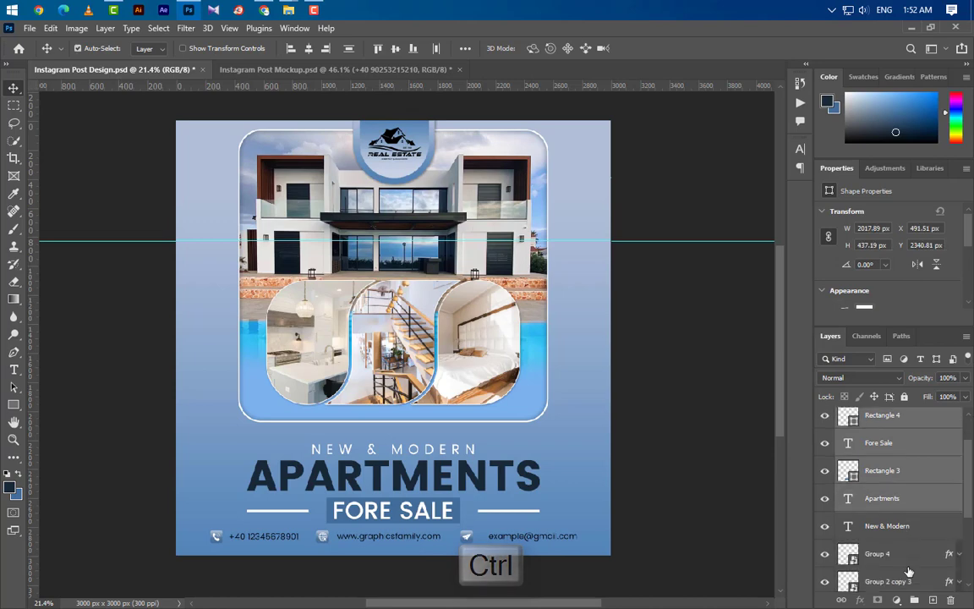
ctrl+click(892, 526)
scroll(912, 562, up, 1)
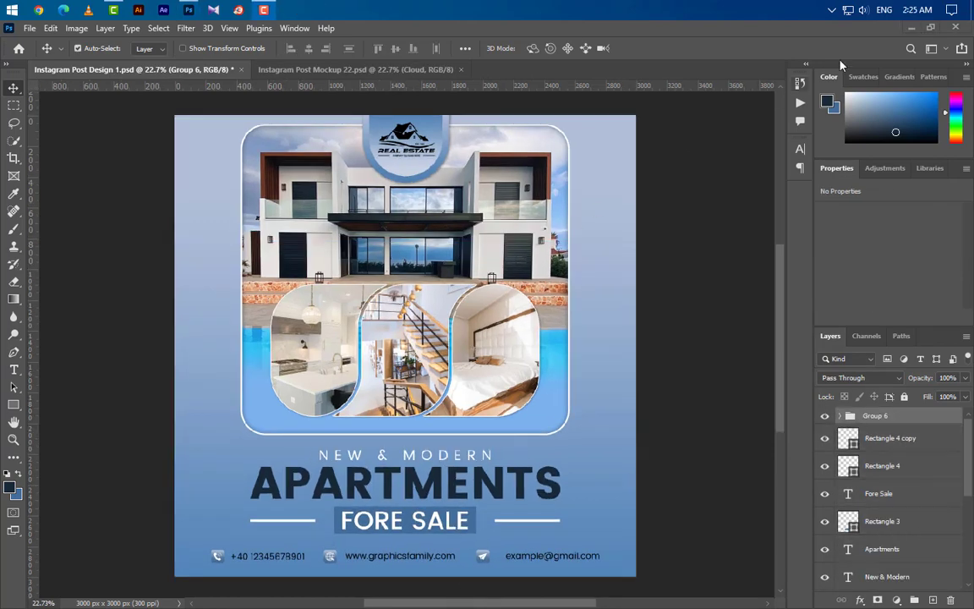
Place the Cloud Png image from the desktop over the canvas's upper-right corner at about 1443 × 412 px, stacked just above Rectangle 1
click(911, 28)
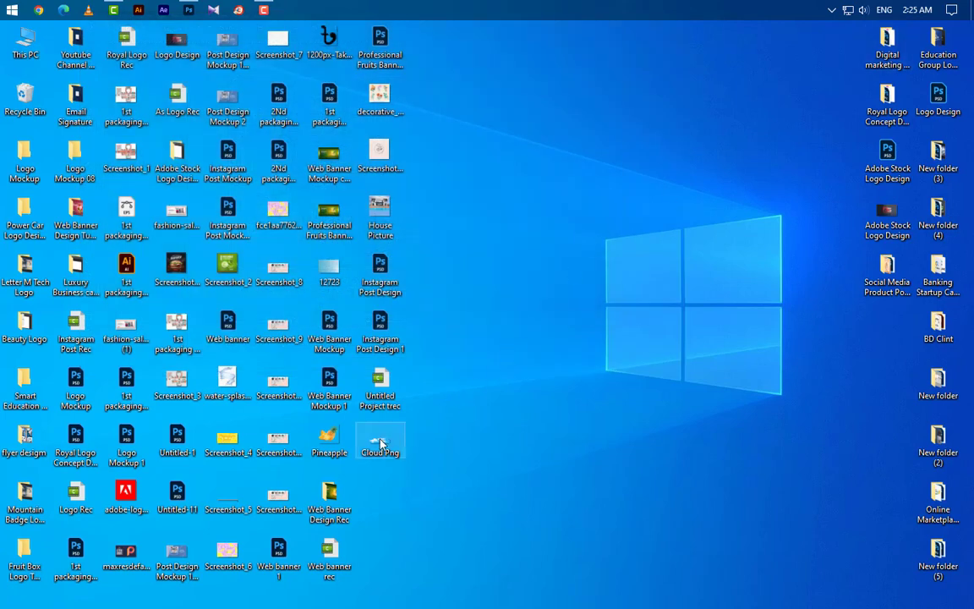
drag(180, 32, 635, 154)
click(671, 48)
drag(912, 432, 891, 513)
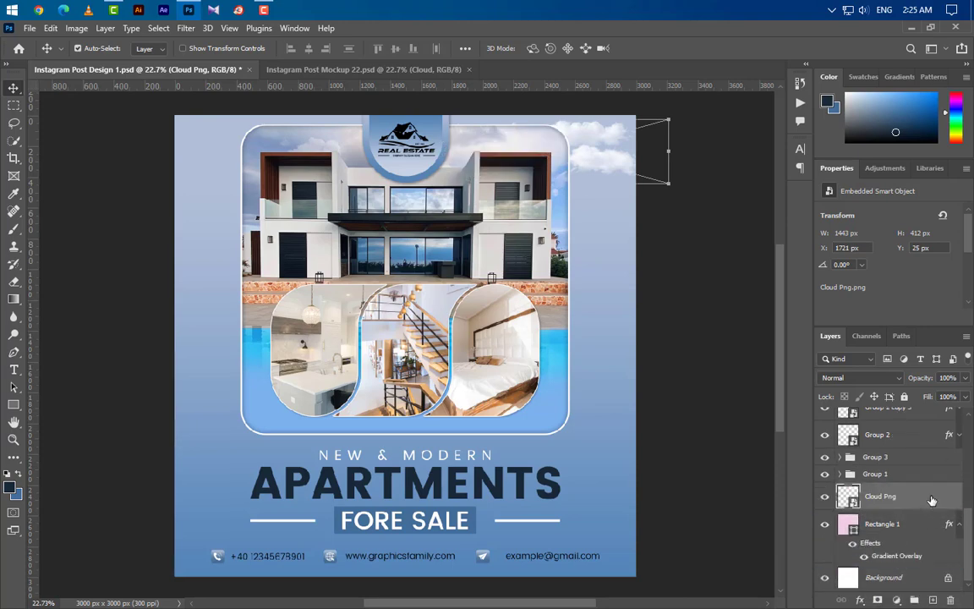
Nudge the cloud upward to about Y -50 px so it overlaps the canvas's top edge
key(shift+Up)
key(shift+Up)
key(shift+Up)
key(shift+Up)
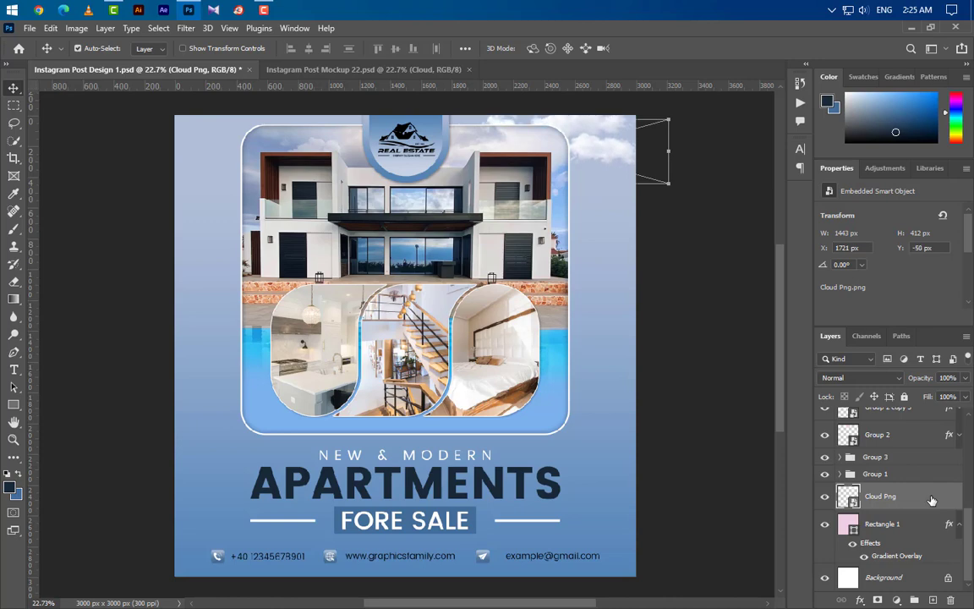
Duplicate the cloud and move the copy to the canvas's upper-left corner, at about X -369, Y -54 px
key(ctrl+j)
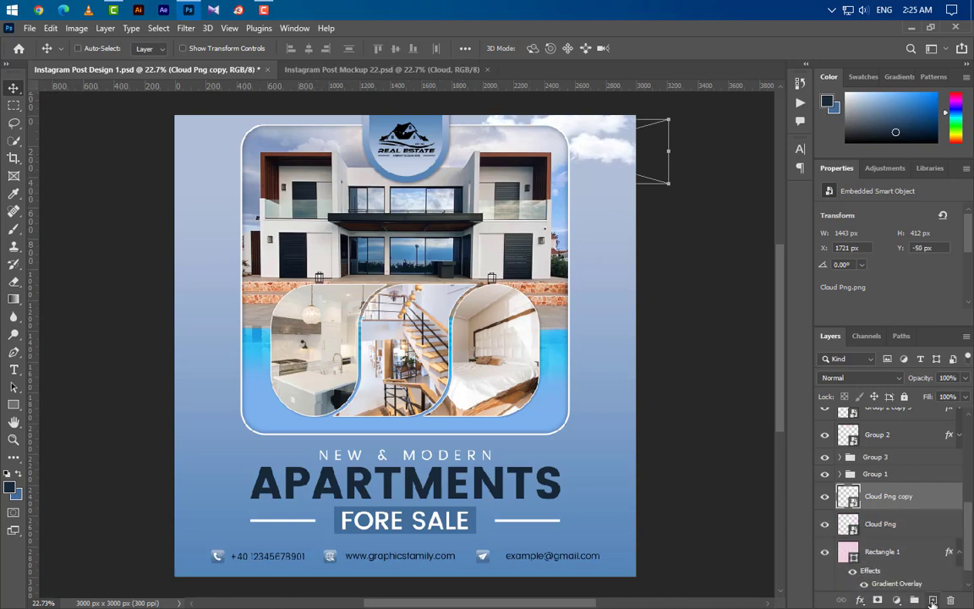
key(ctrl+t)
drag(612, 163, 289, 153)
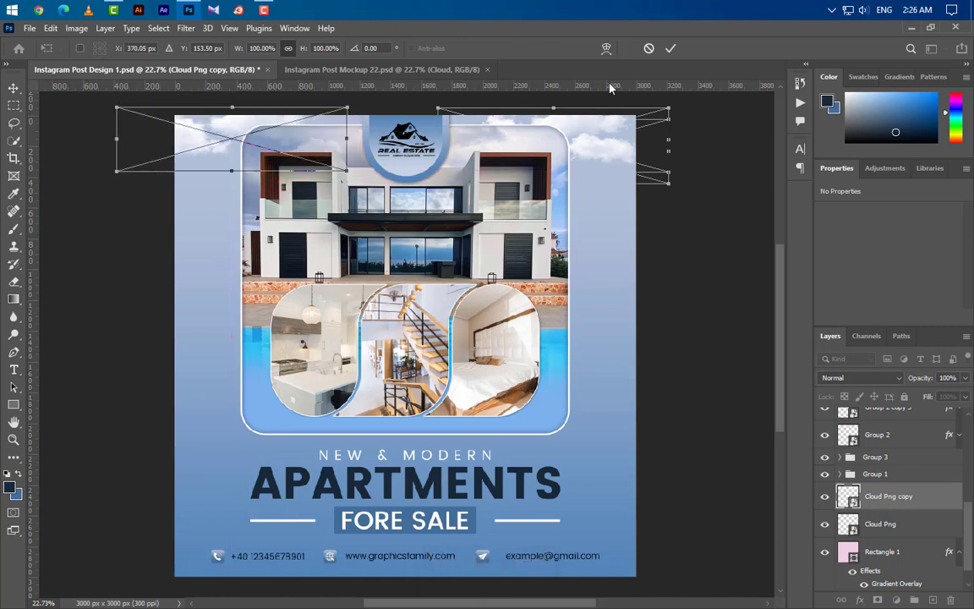
click(668, 50)
Duplicate the upper-left cloud, scale the copy to about 468 × 134 px and place it beside the photo frame's right side at about Y 666 px
key(ctrl+j)
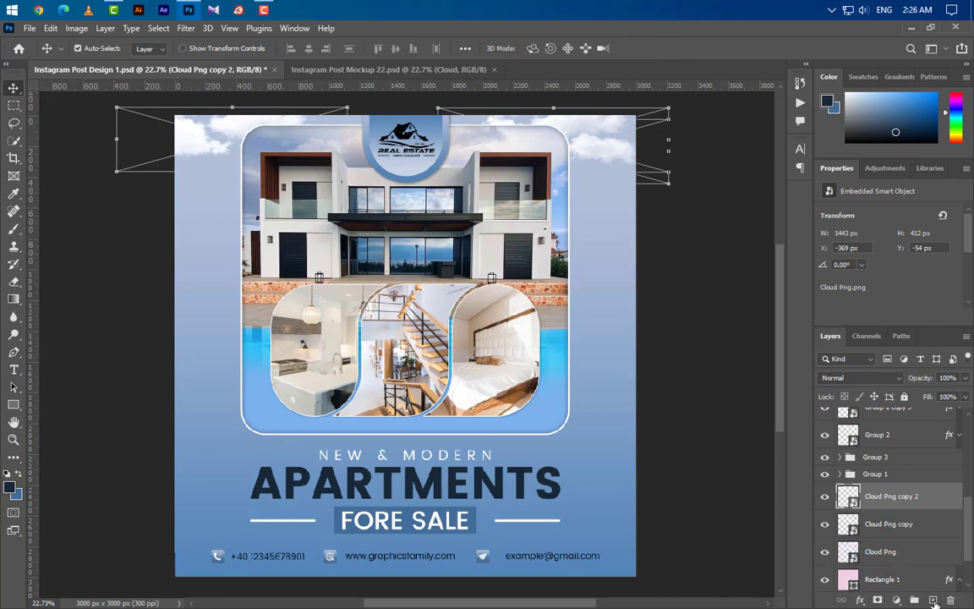
key(ctrl+t)
drag(347, 171, 637, 227)
click(670, 48)
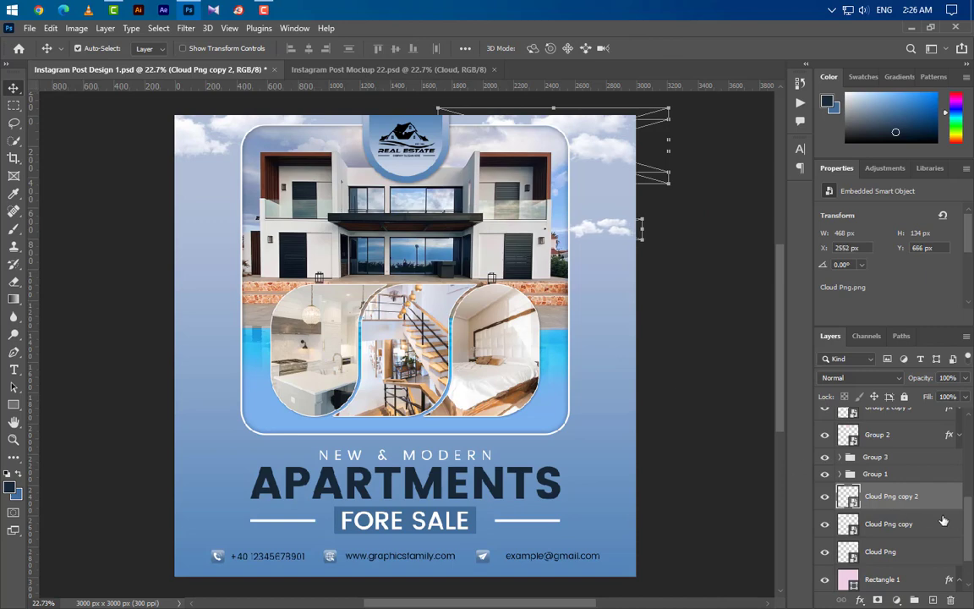
Duplicate the small cloud, move the copy to the canvas's left edge at about X -155, Y 530 px and enlarge it to about 688 × 197 px
key(ctrl+j)
key(ctrl+t)
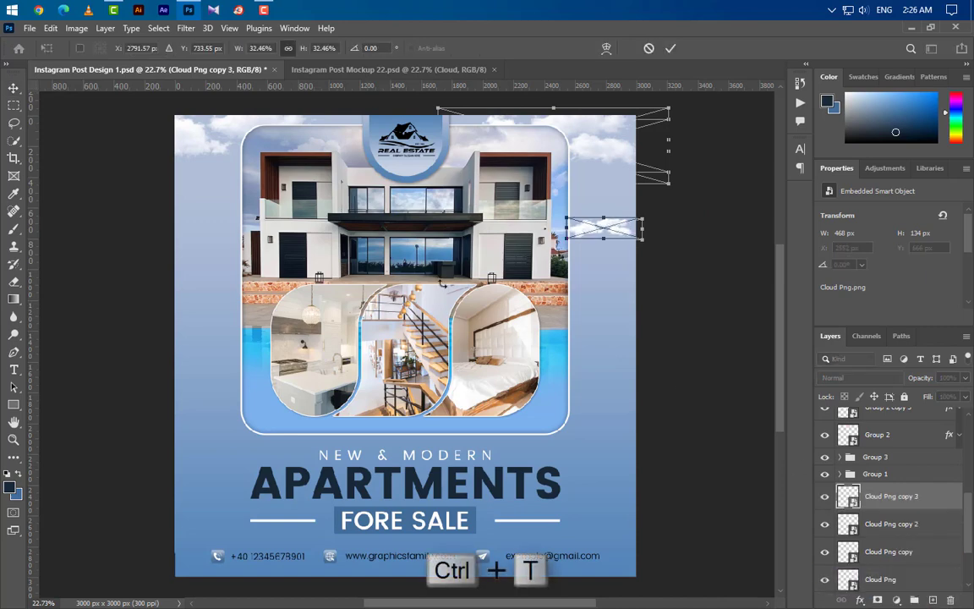
drag(237, 218, 245, 211)
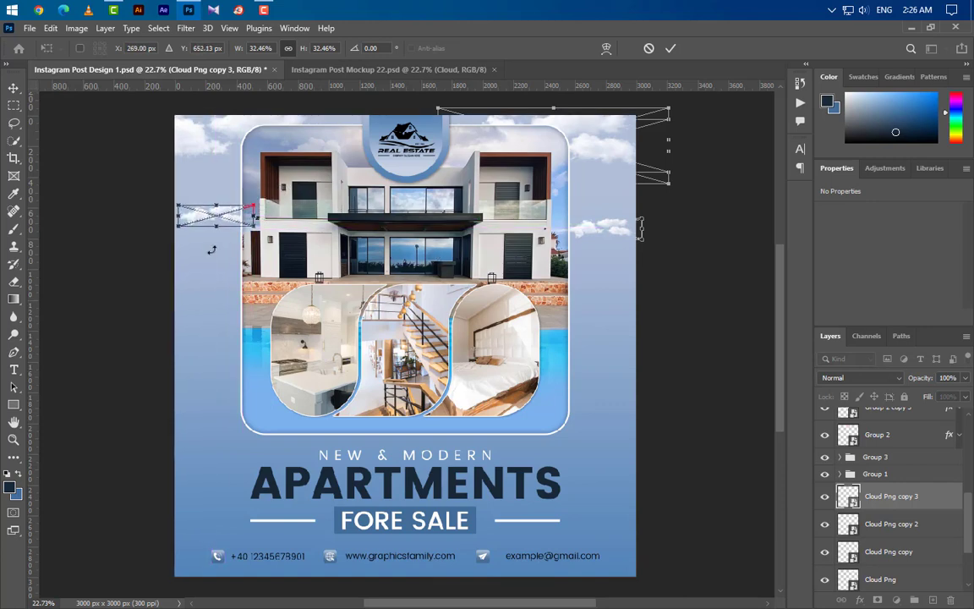
drag(178, 218, 143, 218)
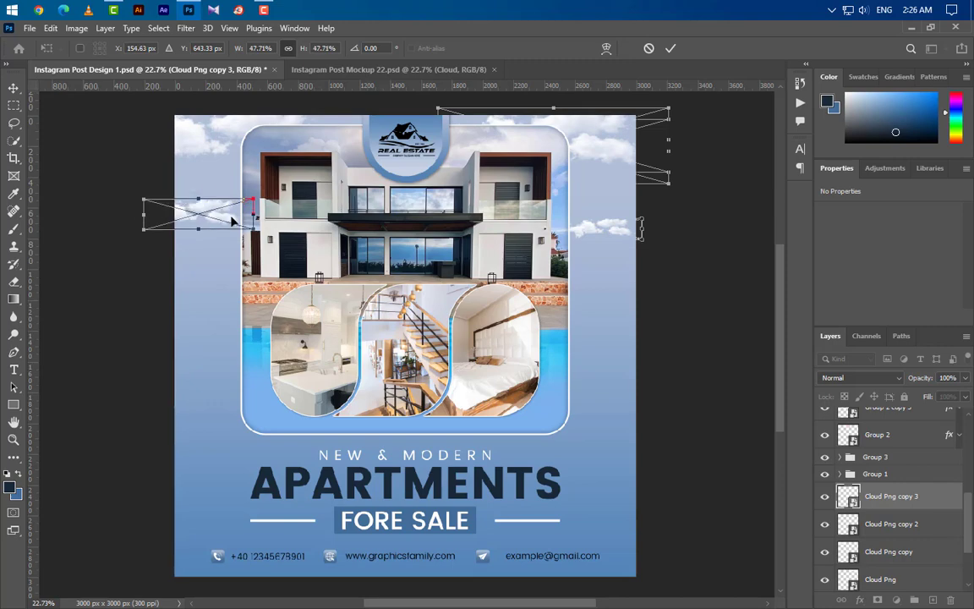
mouse_move(232, 220)
mouse_down()
mouse_move(246, 217)
mouse_move(219, 215)
mouse_up()
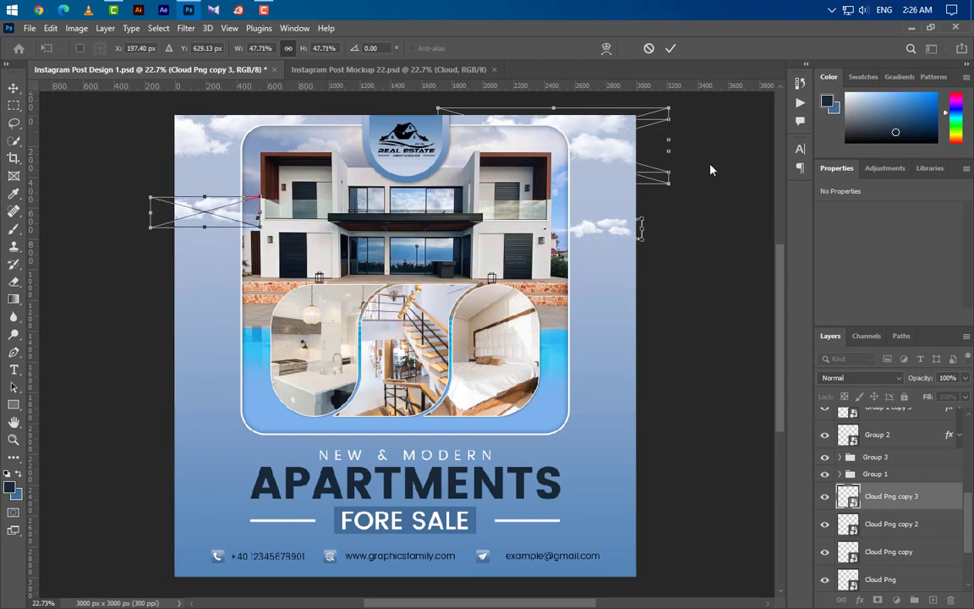
click(667, 49)
scroll(531, 370, down, 2)
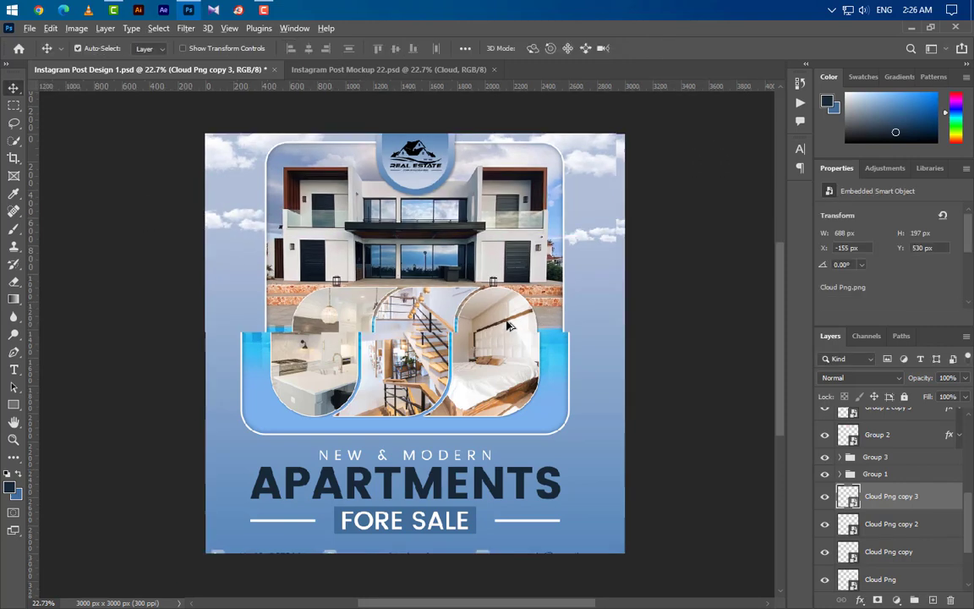
scroll(531, 370, up, 2)
scroll(851, 494, up, 5)
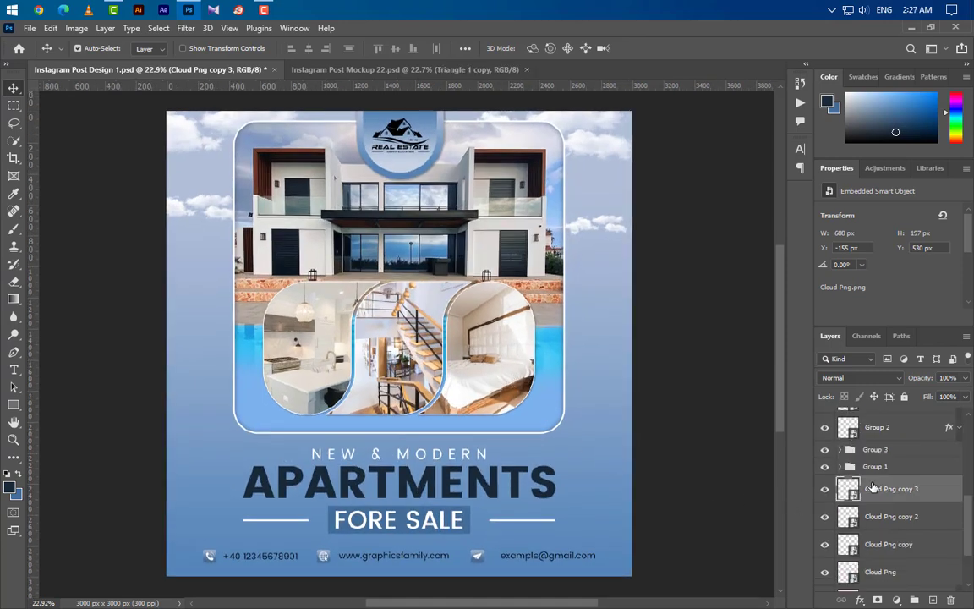
Add a new layer above Group 6 and draw a triangle about 101 × 88 px with 3 px corner radius beside the Apartments headline
scroll(879, 474, up, 3)
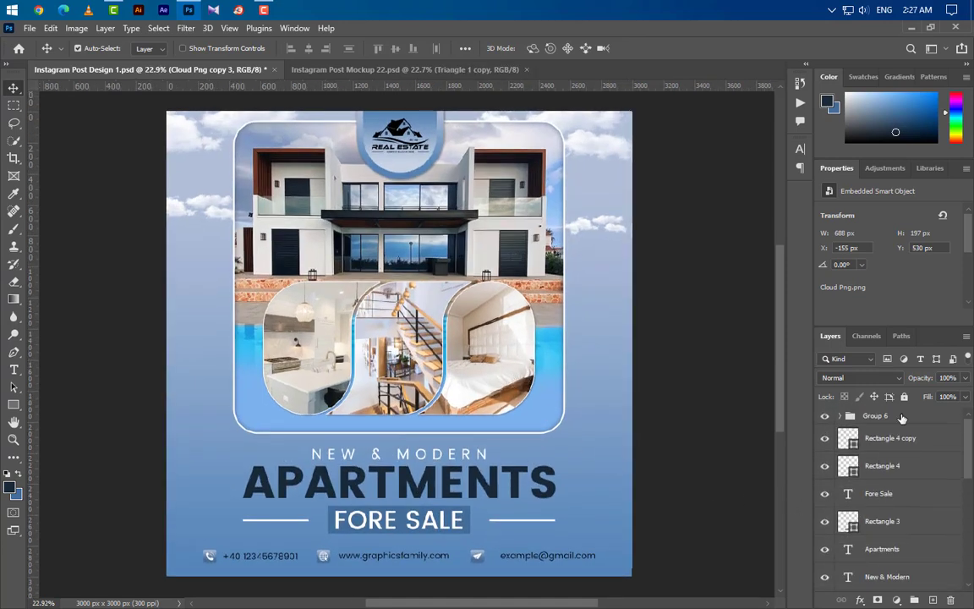
click(903, 417)
click(932, 599)
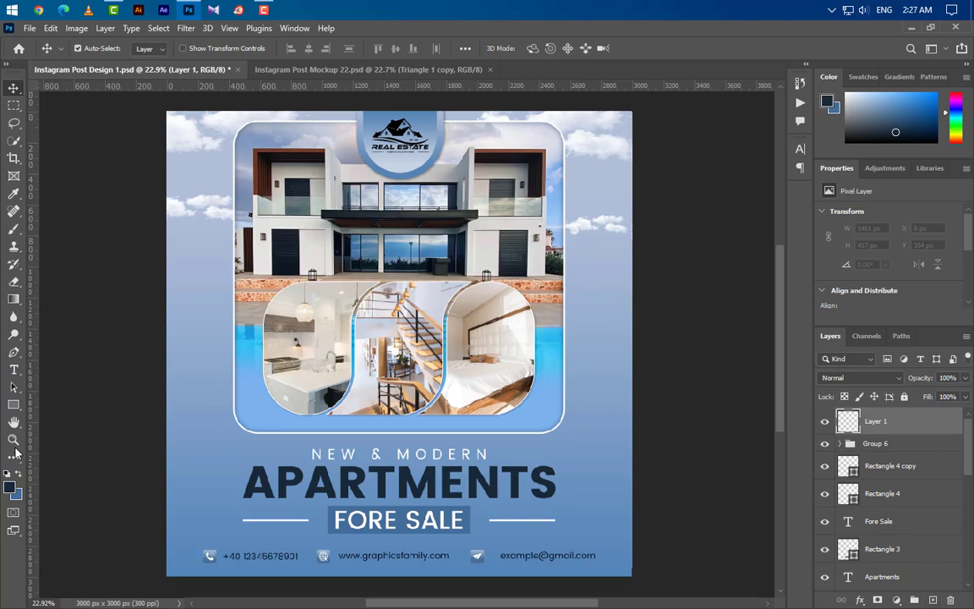
click(12, 409)
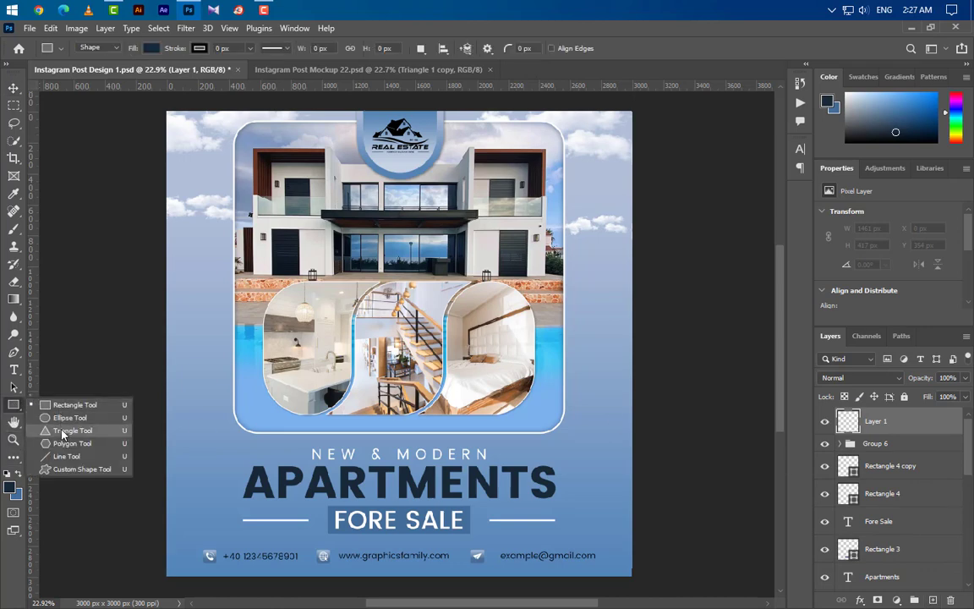
click(58, 428)
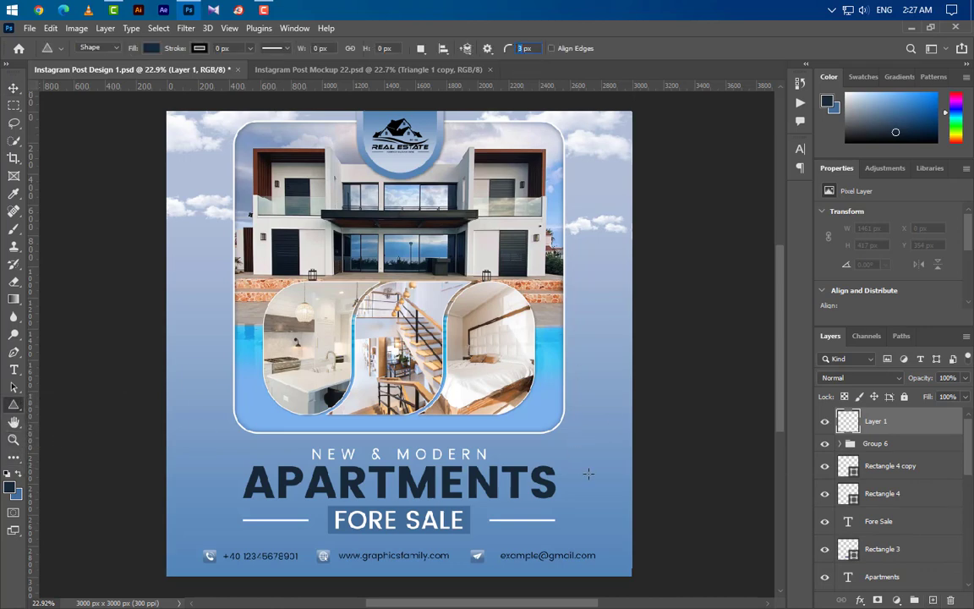
drag(583, 497, 603, 525)
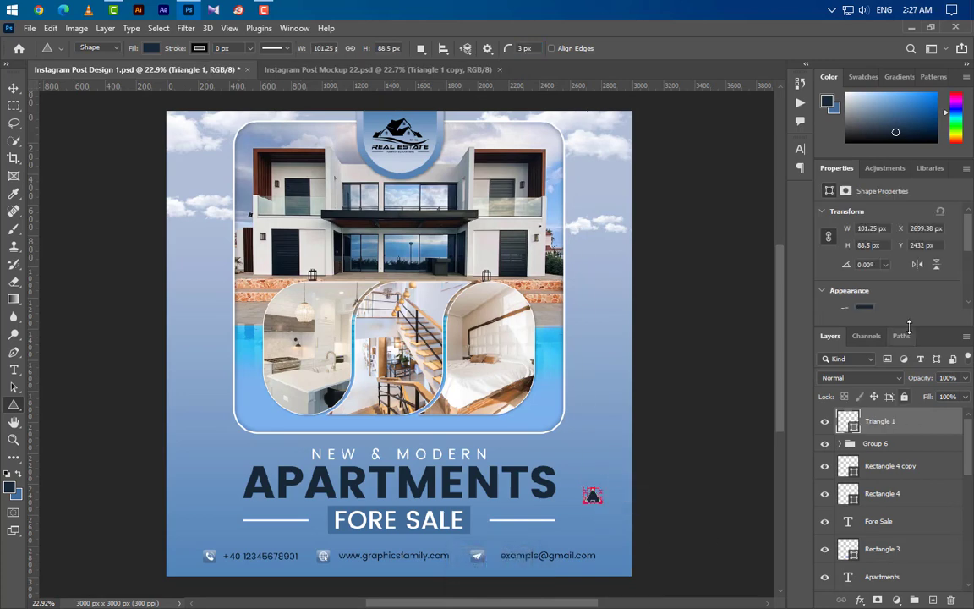
Set the triangle's corner radius to 10 px and enlarge it to about 161 × 142 px
scroll(874, 293, down, 5)
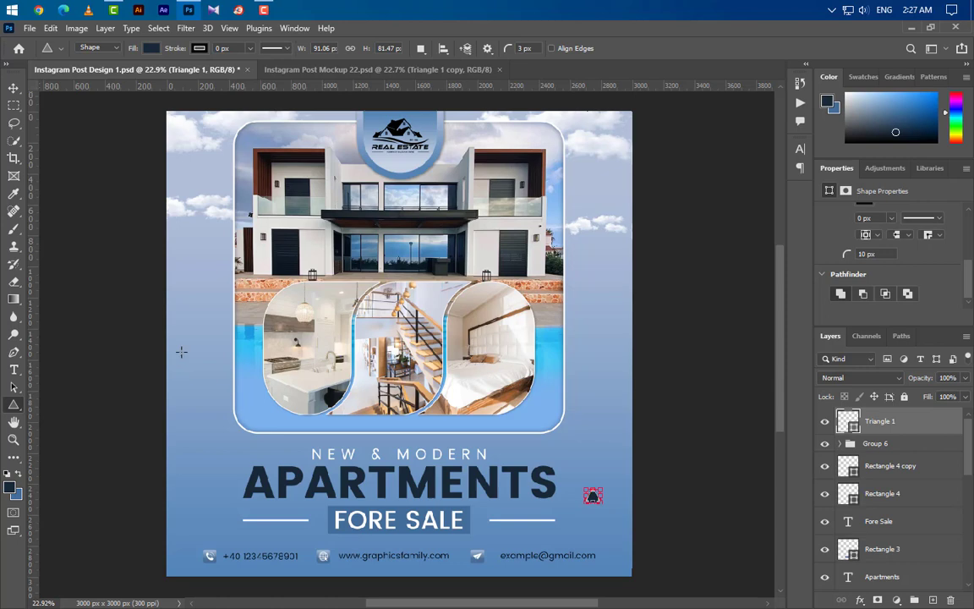
key(ctrl+t)
drag(585, 488, 575, 481)
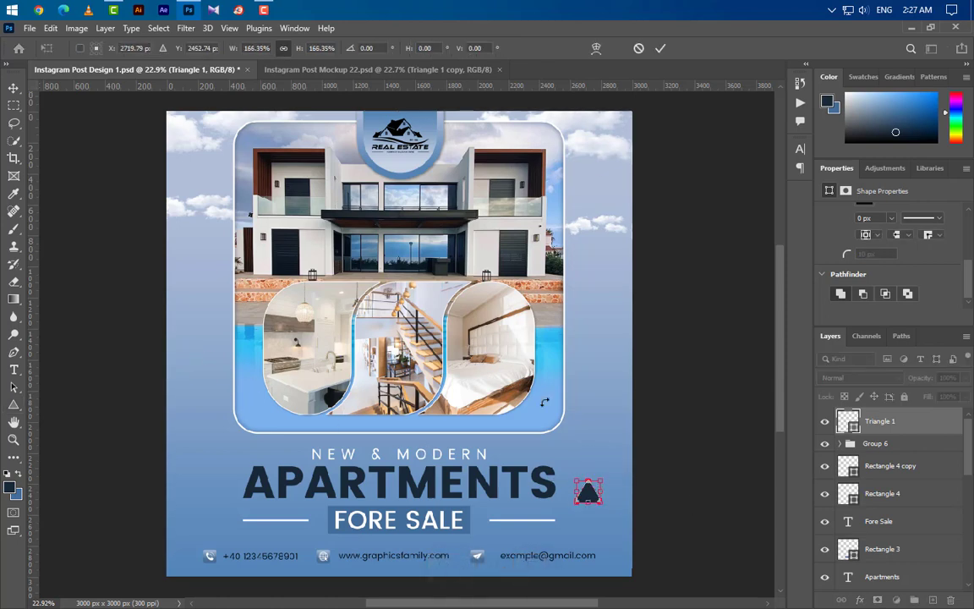
click(661, 49)
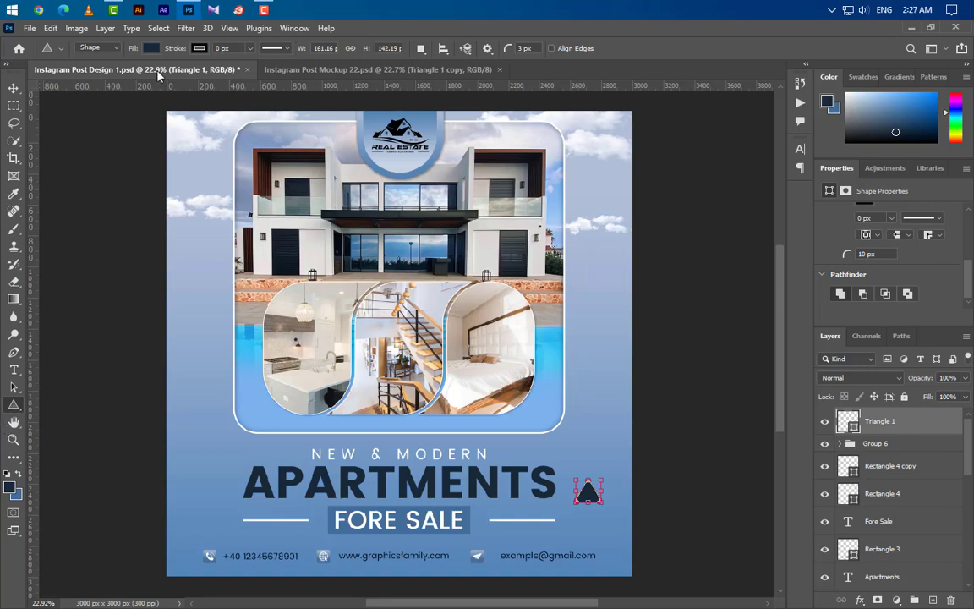
Remove the triangle's fill and set its stroke width to 3 px
click(150, 48)
click(196, 42)
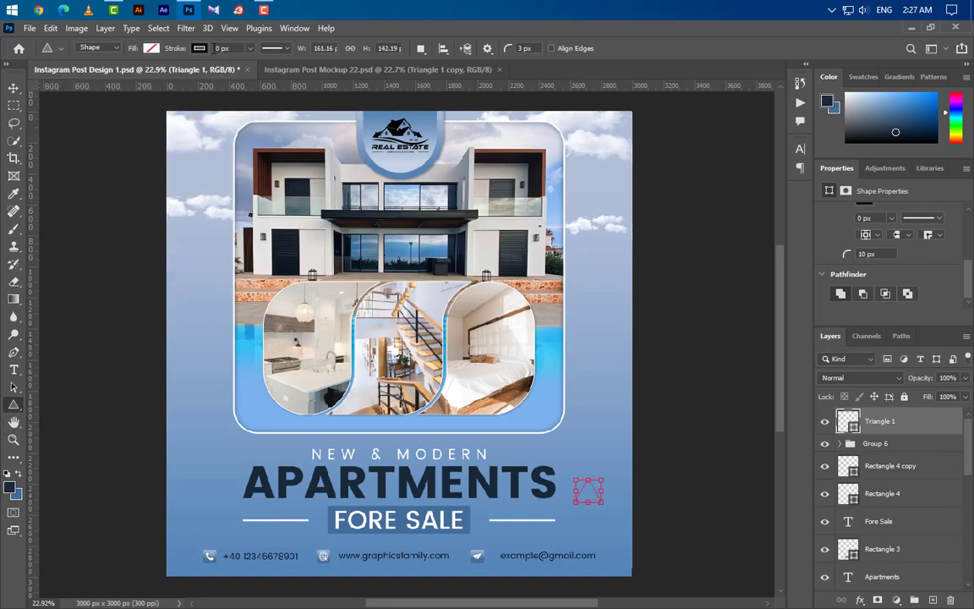
key(Return)
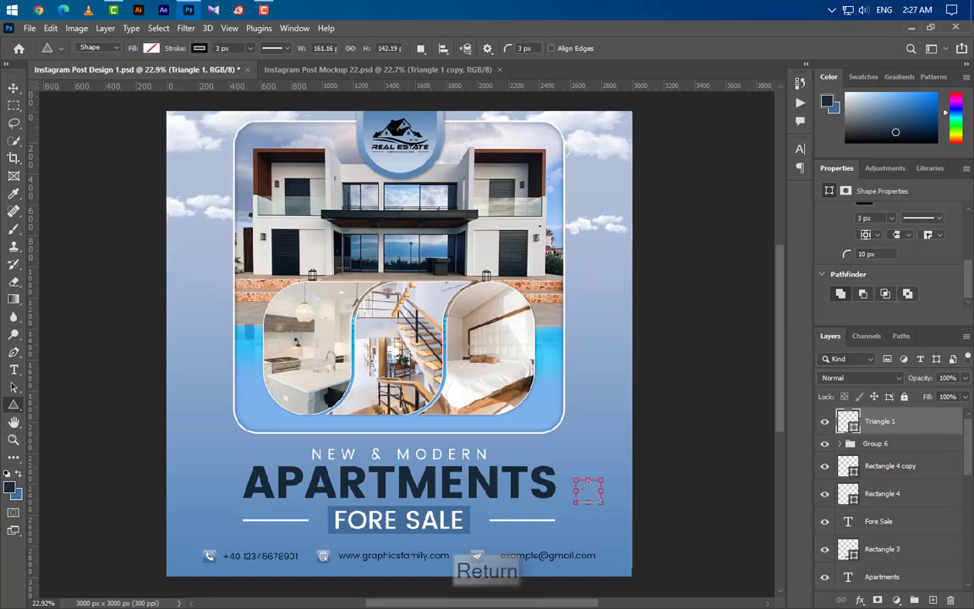
Shrink the triangle beside the Apartments headline to about 136 × 121 px and rotate it so one corner points downward
key(ctrl+t)
mouse_move(606, 470)
mouse_down()
mouse_move(582, 463)
mouse_move(593, 475)
mouse_up()
key(Return)
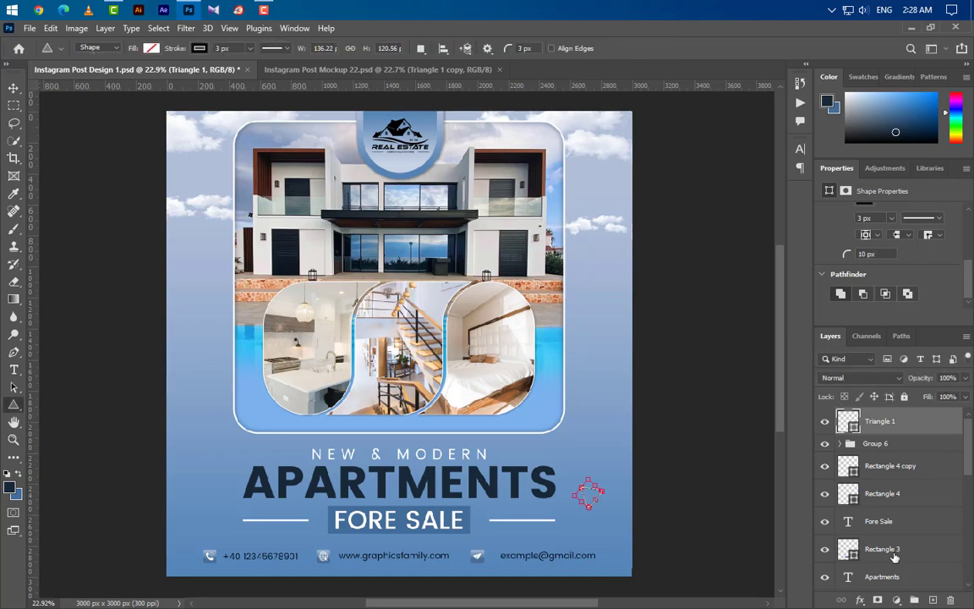
Duplicate the triangle, flip the copy horizontally and place it in the canvas's upper-left area beside the photo frame
drag(935, 435, 933, 600)
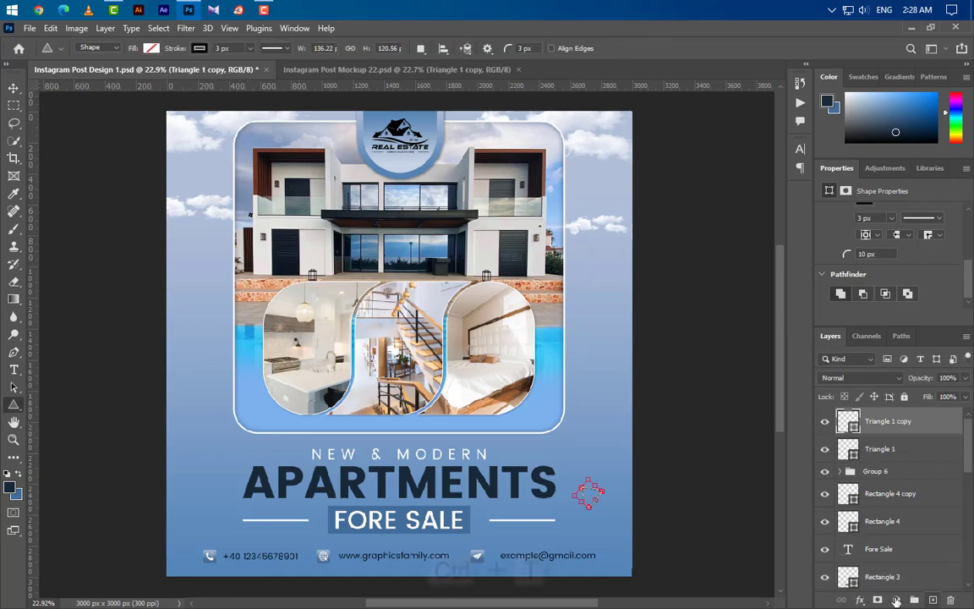
key(ctrl+t)
right_click(589, 499)
click(630, 476)
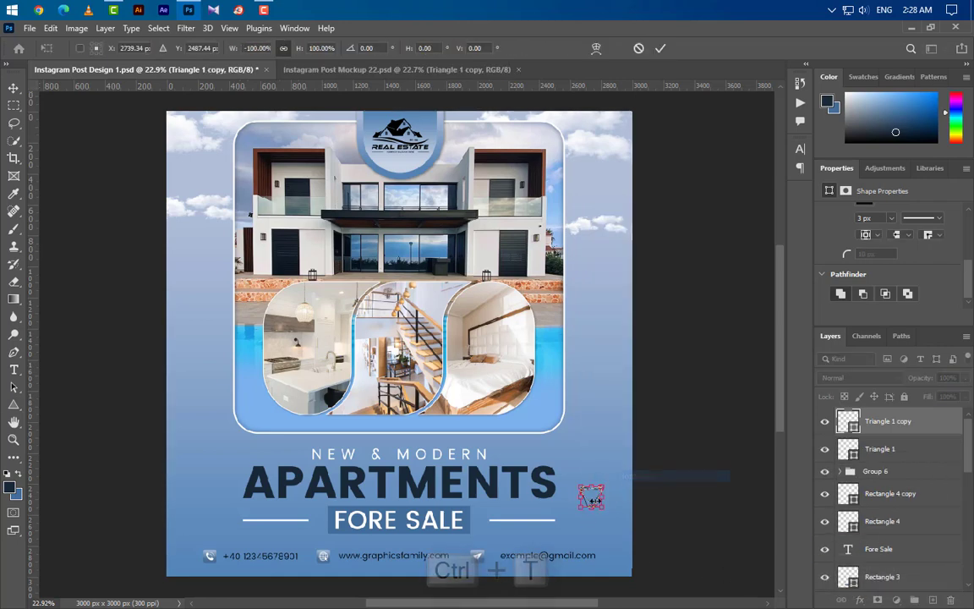
drag(591, 499, 211, 159)
key(Return)
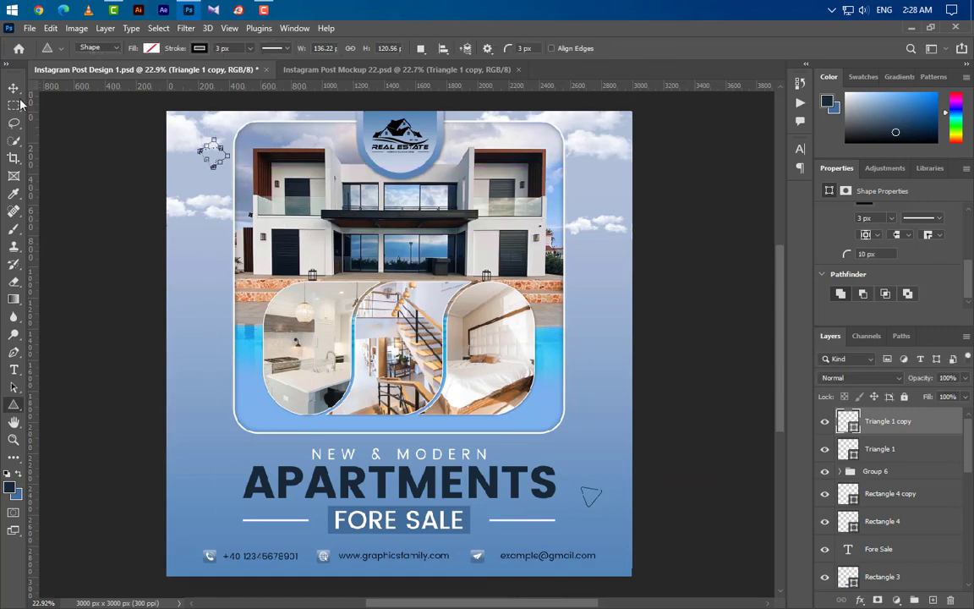
Group the two triangle layers and apply a white Color Overlay to the group
key(v)
scroll(632, 391, up, 1)
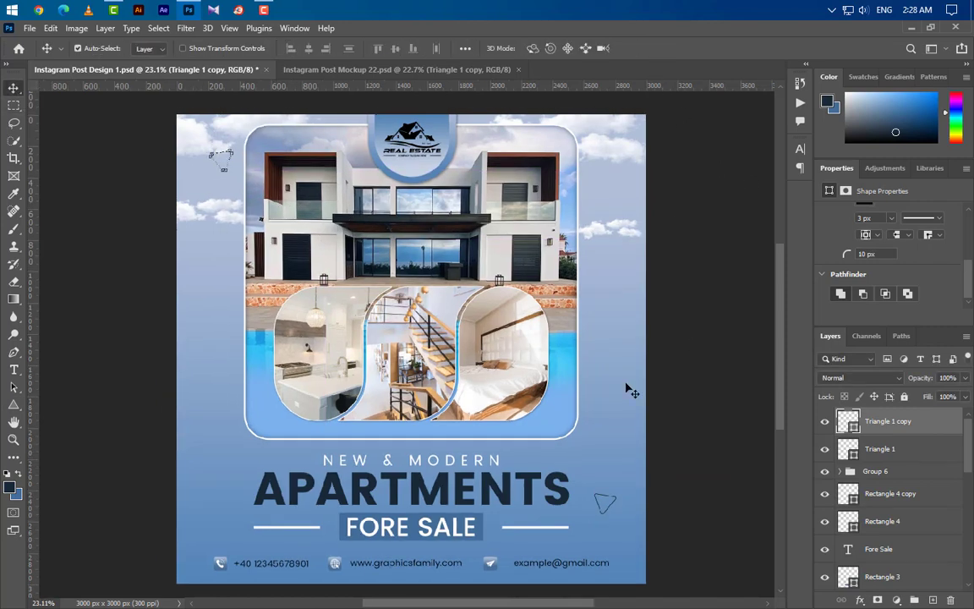
ctrl+click(911, 449)
key(ctrl+g)
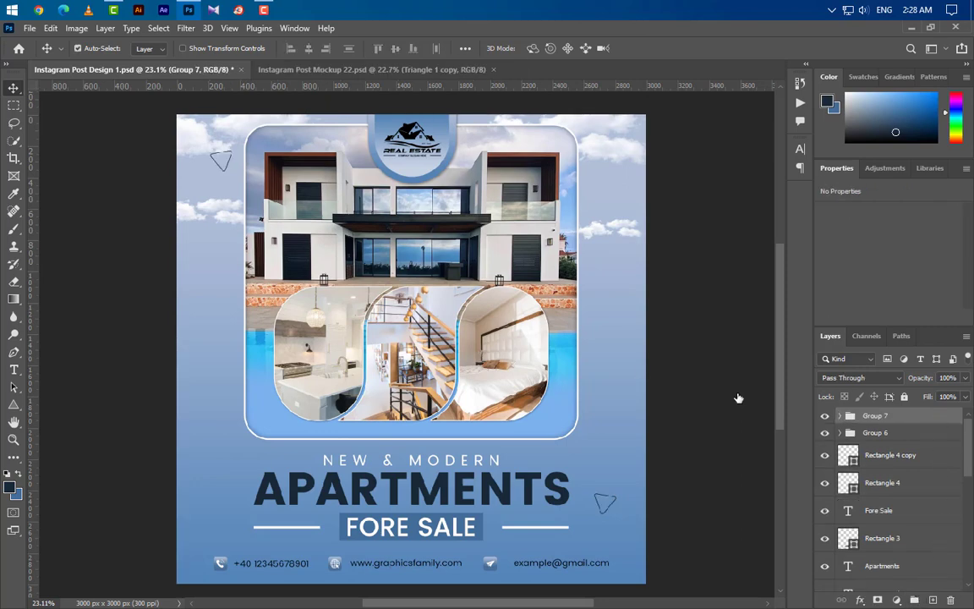
double_click(922, 416)
click(513, 308)
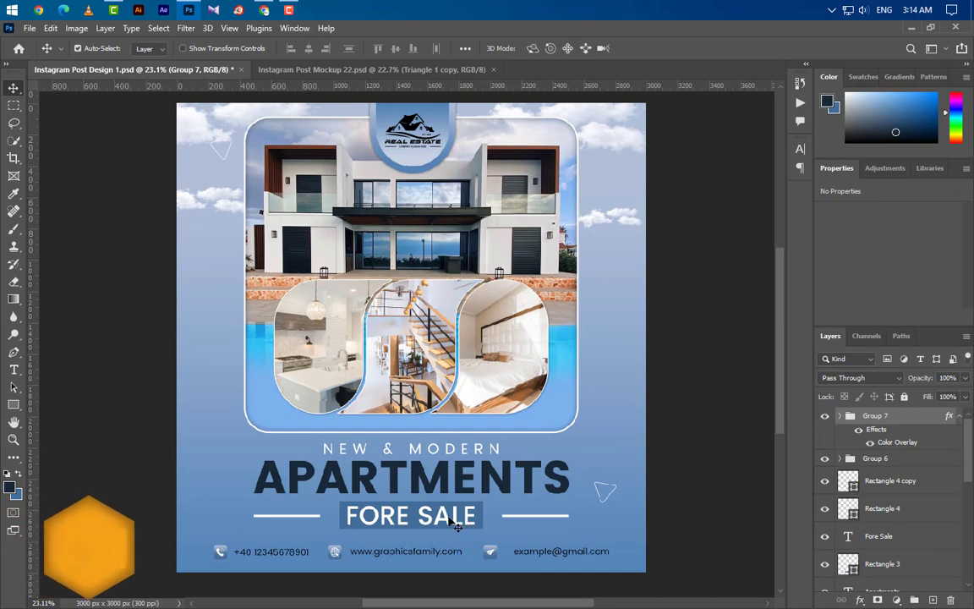
Correct the "Fore Sale" text beneath the Apartments headline to "For Sale"
click(455, 524)
key(t)
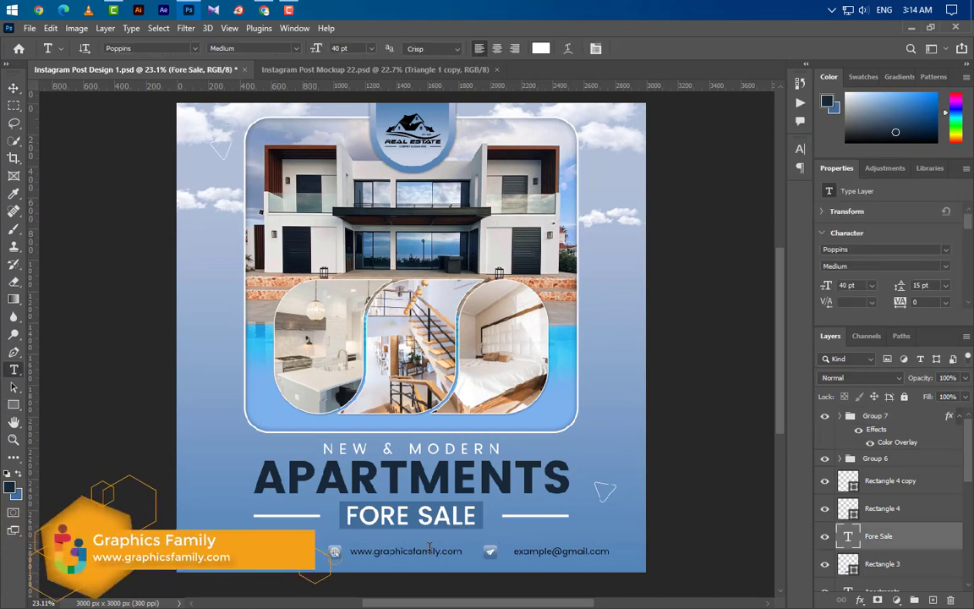
click(397, 518)
key(Delete)
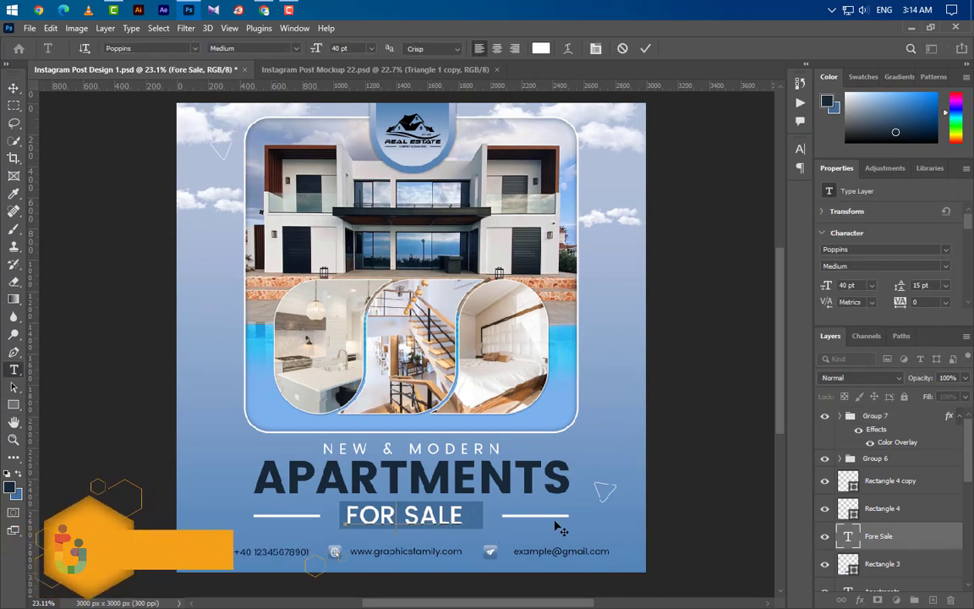
click(645, 49)
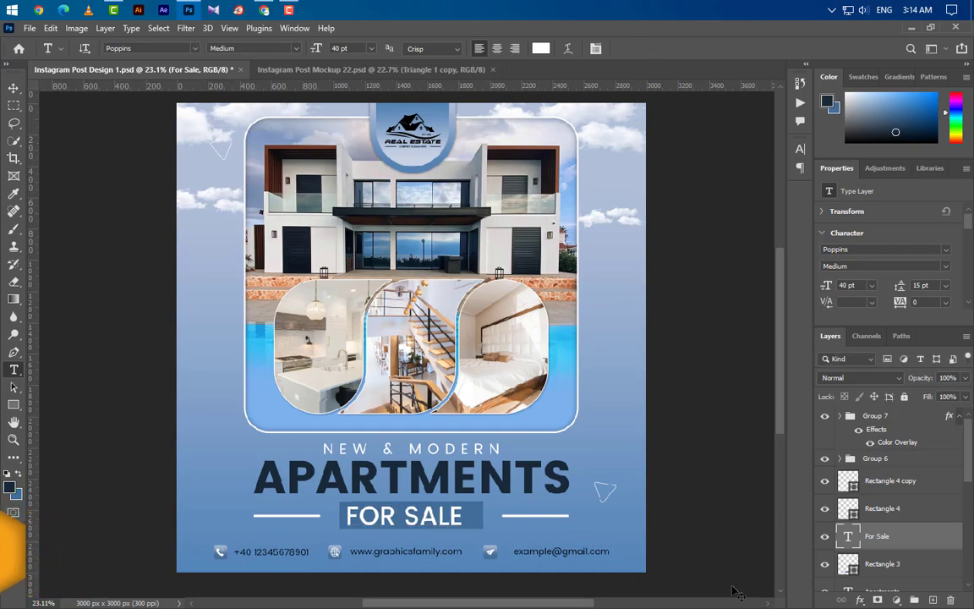
Narrow the rectangle behind the For Sale text from its right side to about 854 px wide, keeping its height
click(866, 564)
key(ctrl+t)
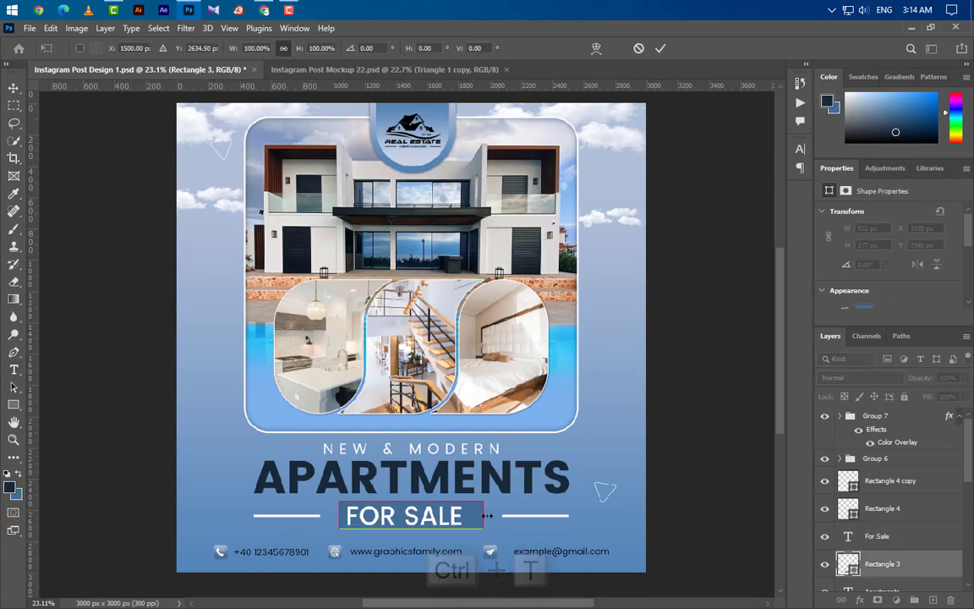
drag(485, 515, 474, 515)
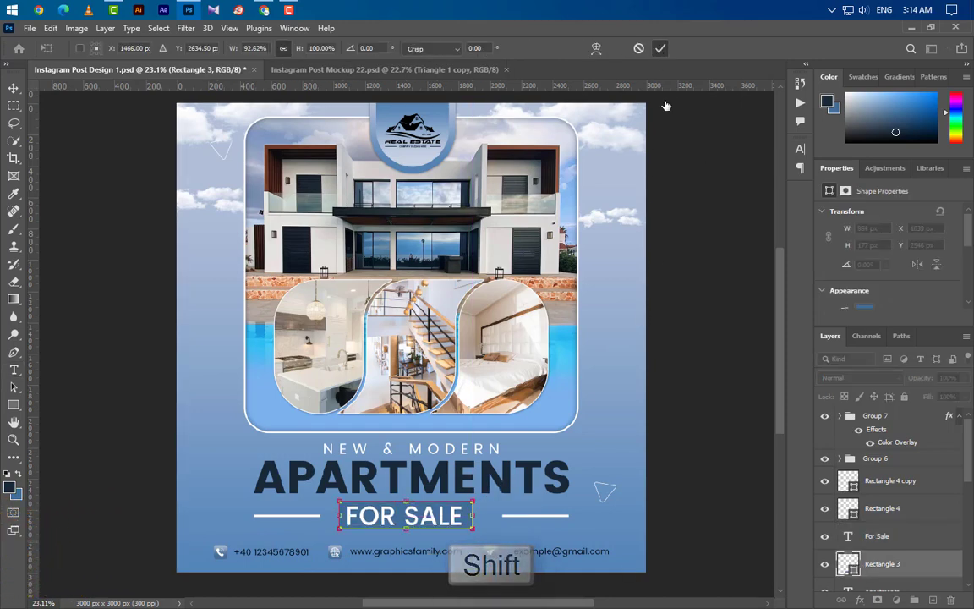
key(Return)
Center the For Sale text and its background rectangle horizontally on the canvas, and clear the selection
key(t)
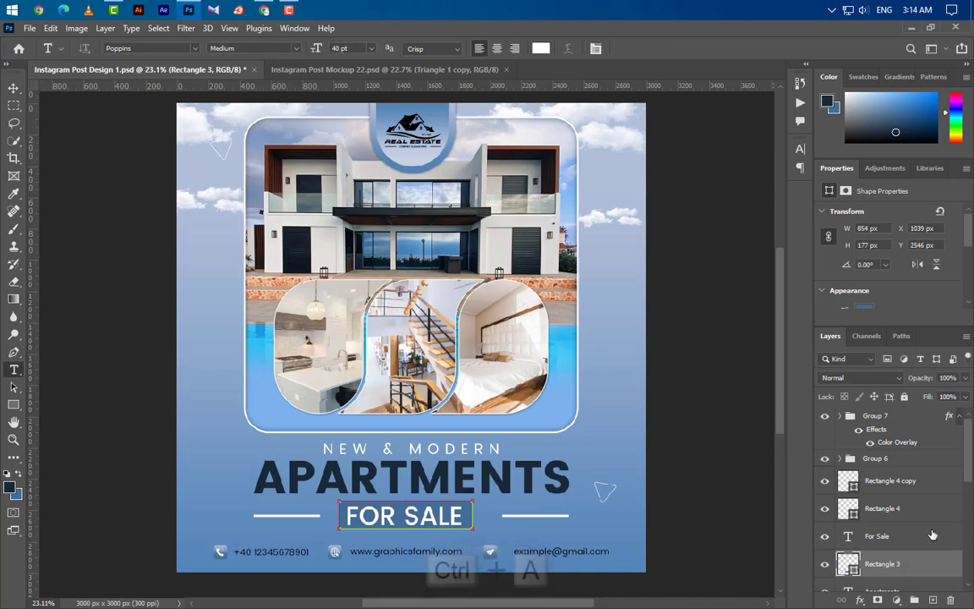
key(ctrl+a)
ctrl+click(877, 536)
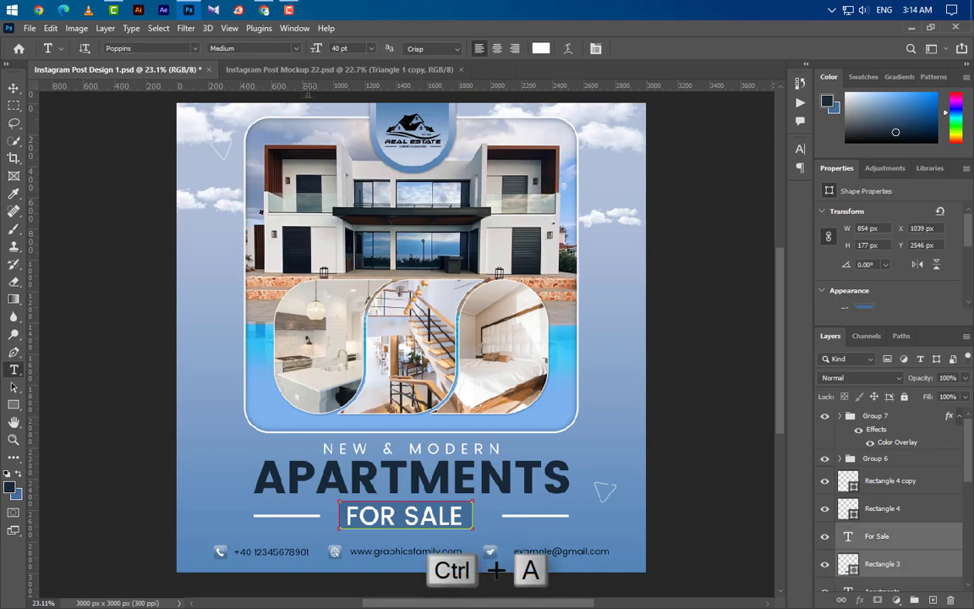
click(14, 87)
click(309, 48)
key(ctrl+d)
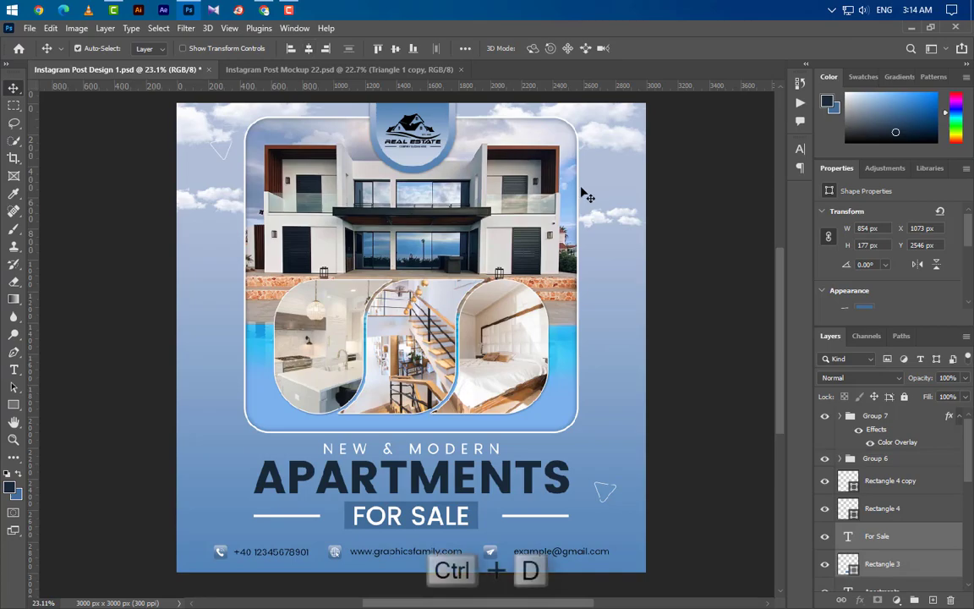